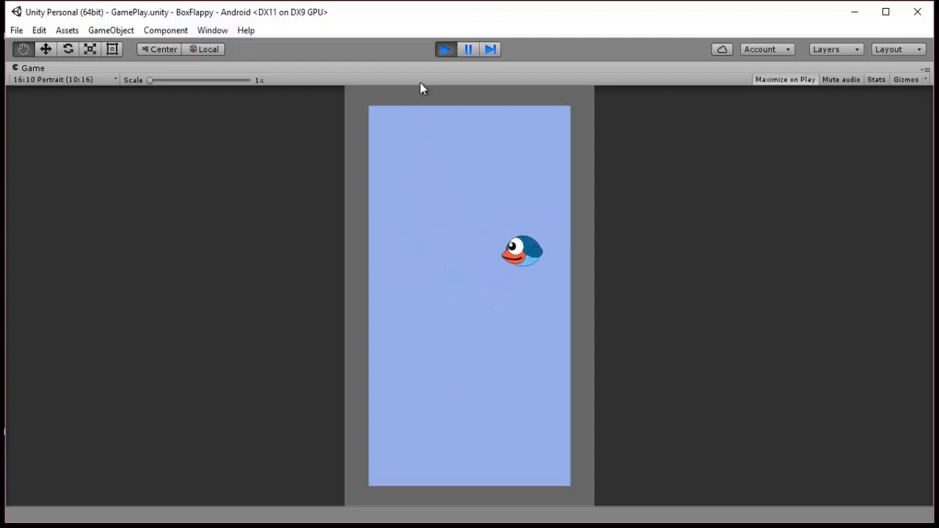
Stop the running game and switch to MonoDevelop to examine the BirdFlap class and its static birdScript declaration.
click(445, 50)
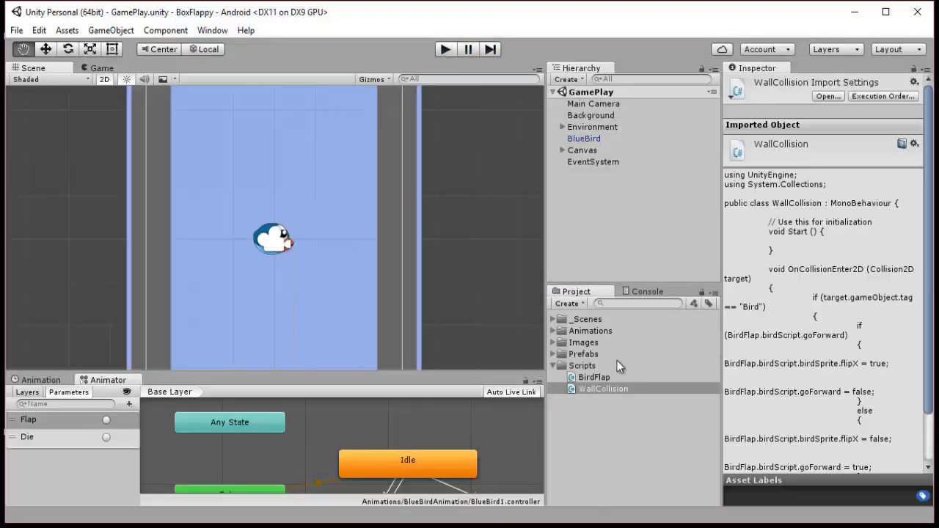
click(248, 526)
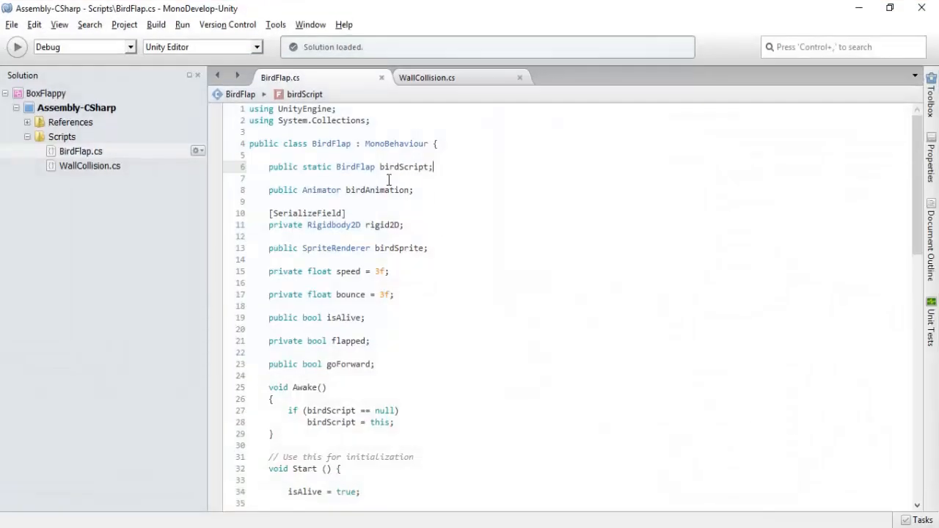
click(448, 77)
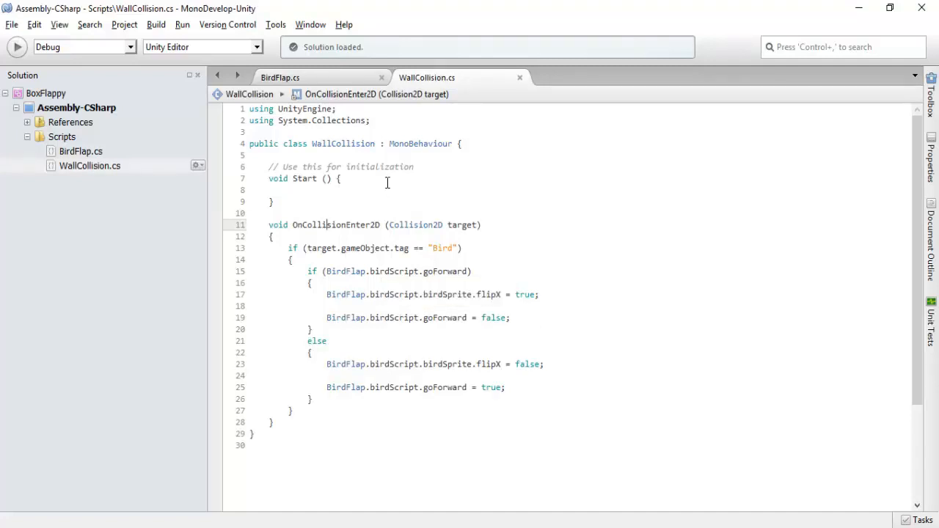
click(339, 77)
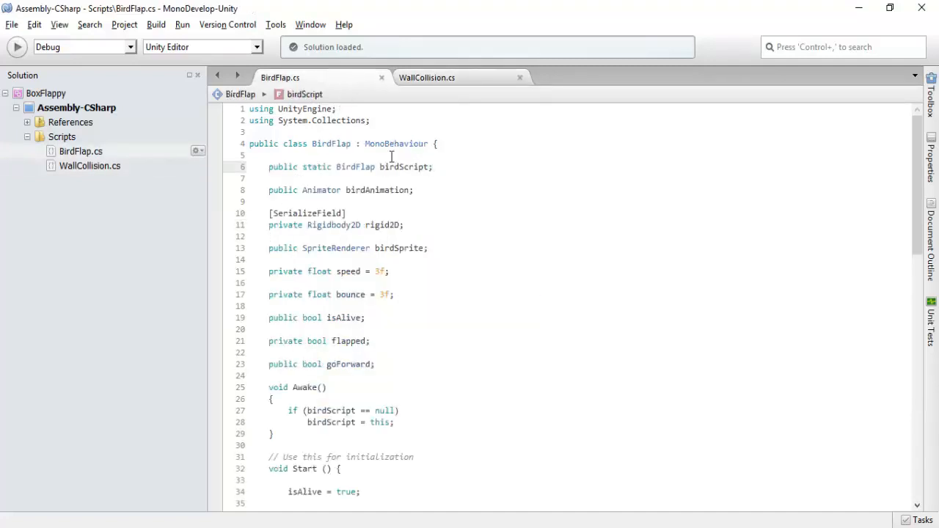
double_click(343, 144)
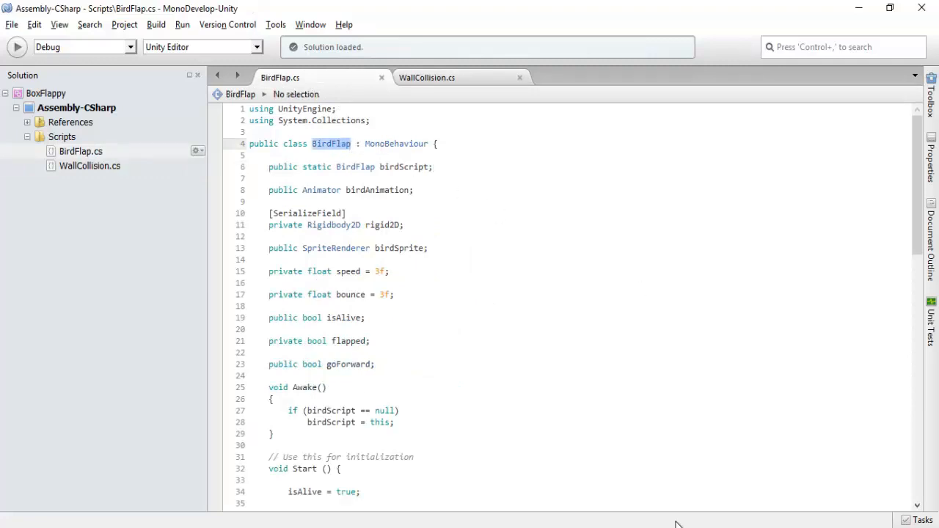
click(451, 168)
drag(451, 168, 319, 162)
click(436, 168)
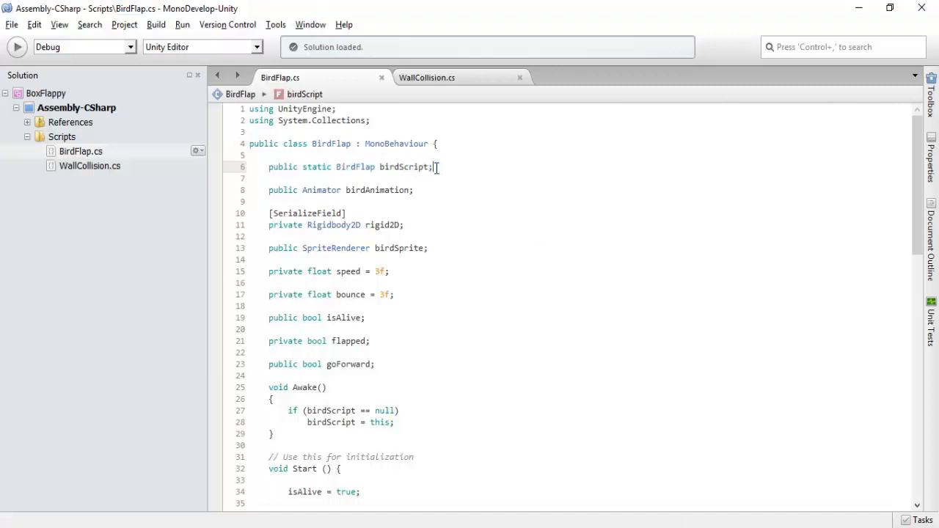
Examine how the WallCollision script accesses BirdFlap members through birdScript, comparing it with the variables declared in BirdFlap.
click(444, 78)
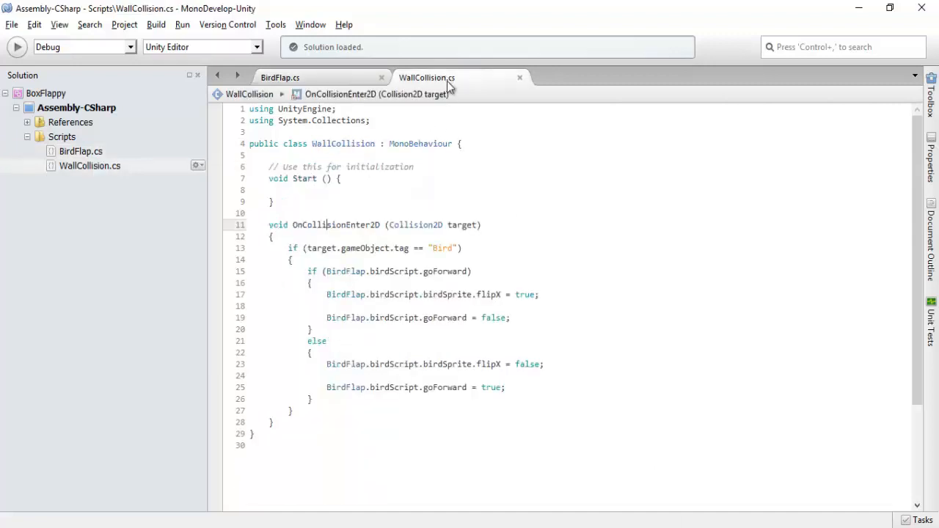
double_click(389, 294)
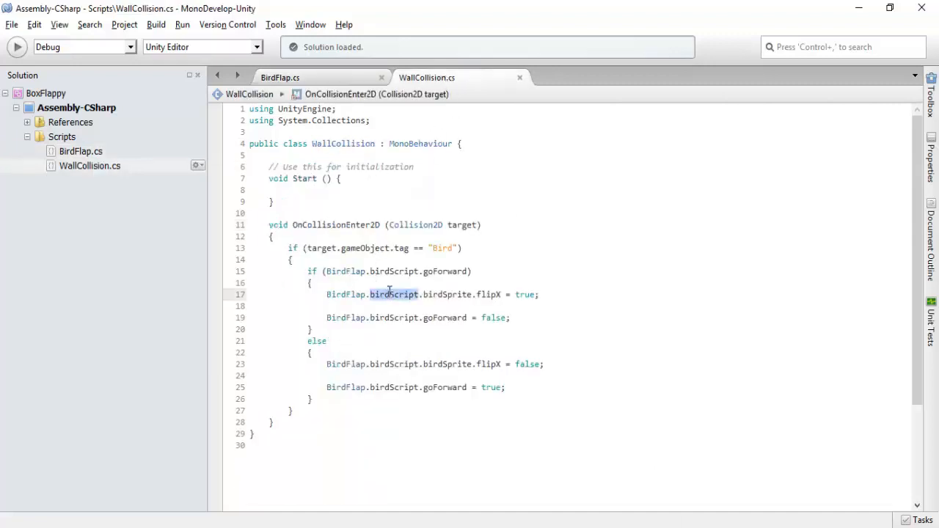
click(338, 76)
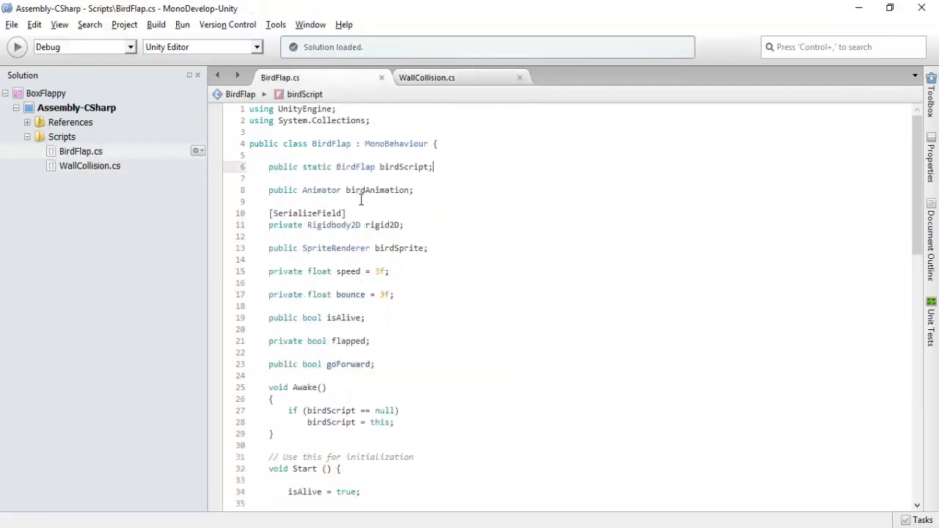
double_click(342, 317)
click(338, 142)
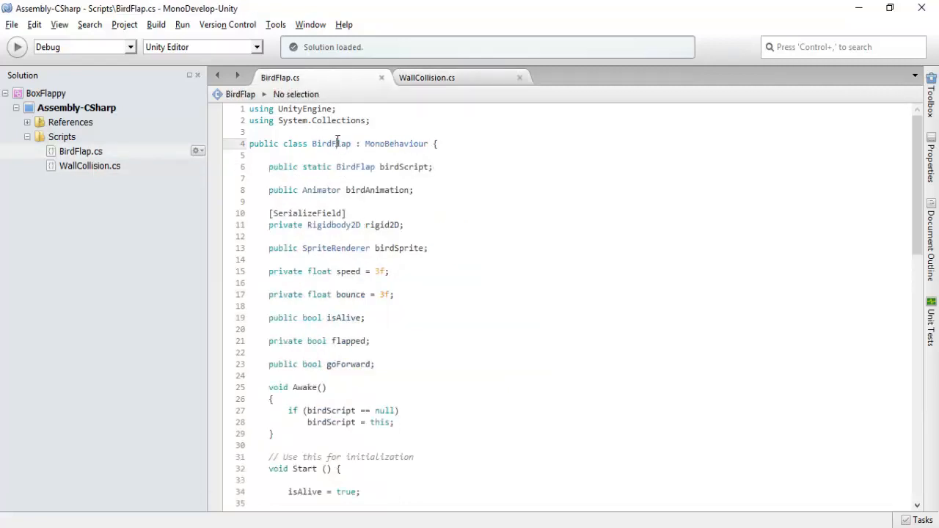
click(416, 224)
click(434, 78)
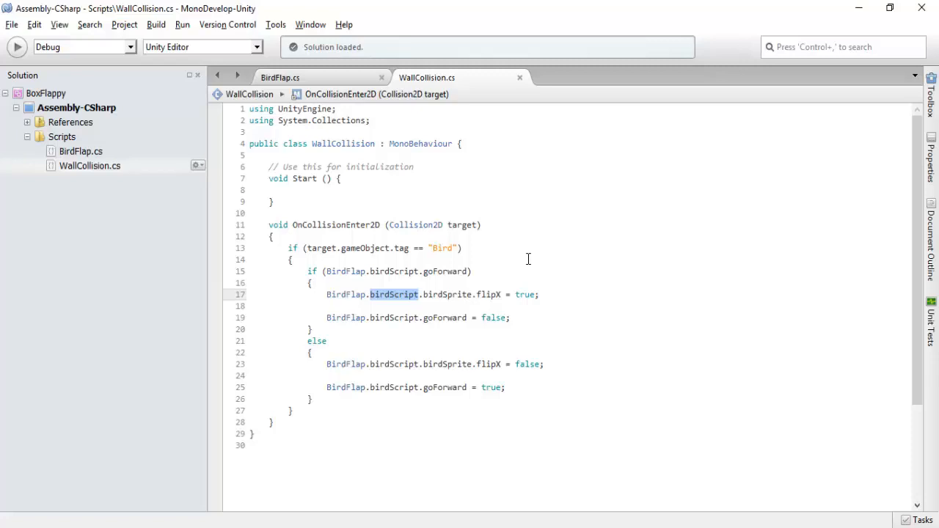
click(548, 271)
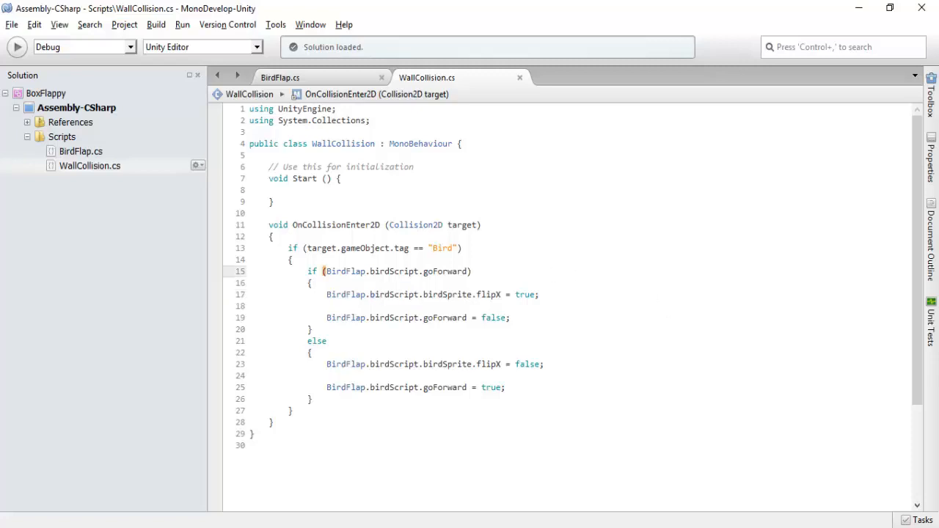
Switch back to Unity and add the Spike sprite from the Images folder to the GamePlay scene hierarchy.
key(alt+Tab)
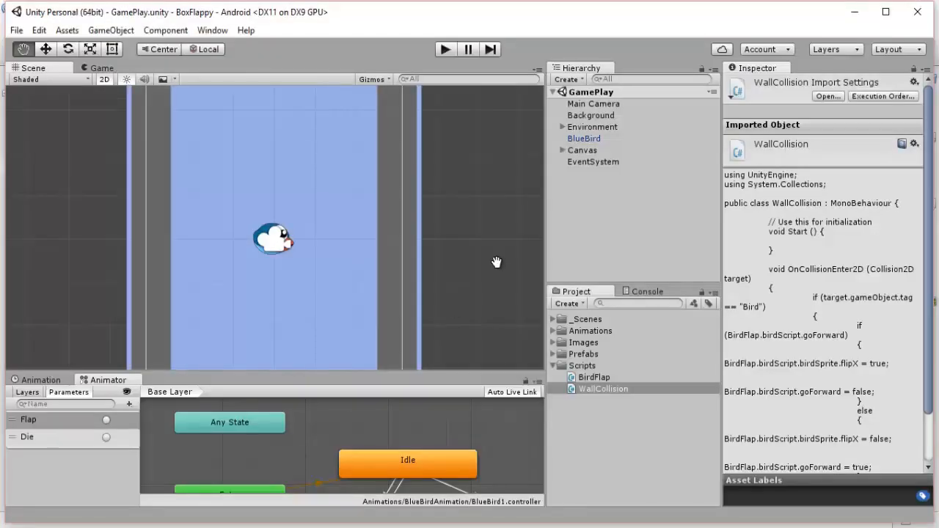
scroll(408, 265, down, 3)
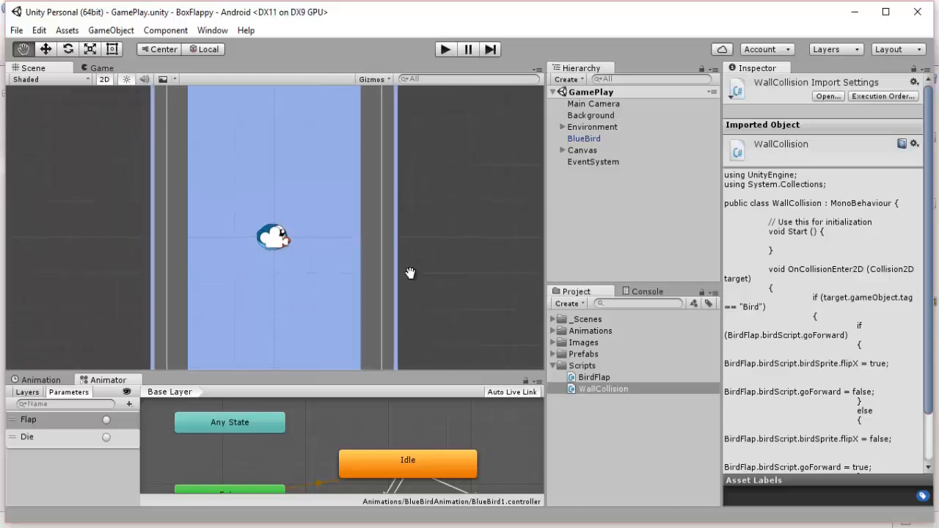
scroll(414, 267, down, 2)
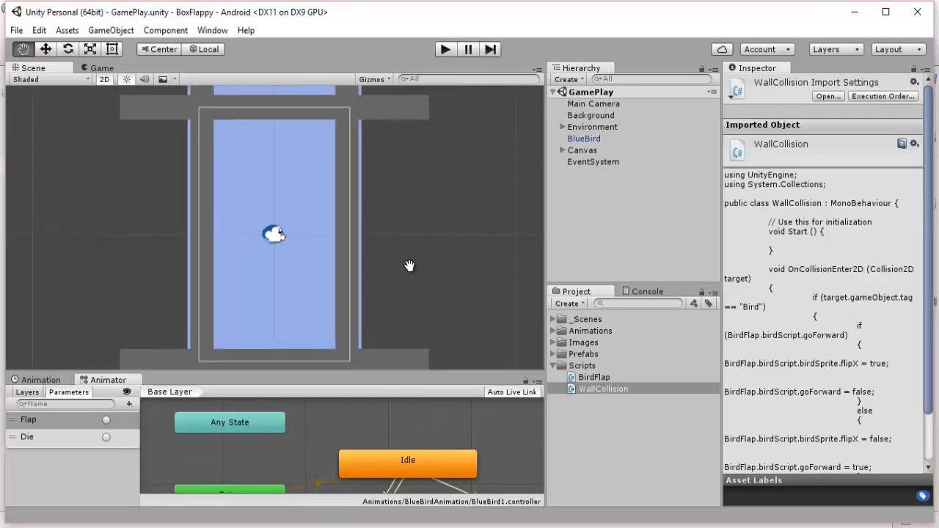
scroll(313, 283, up, 1)
scroll(313, 283, up, 2)
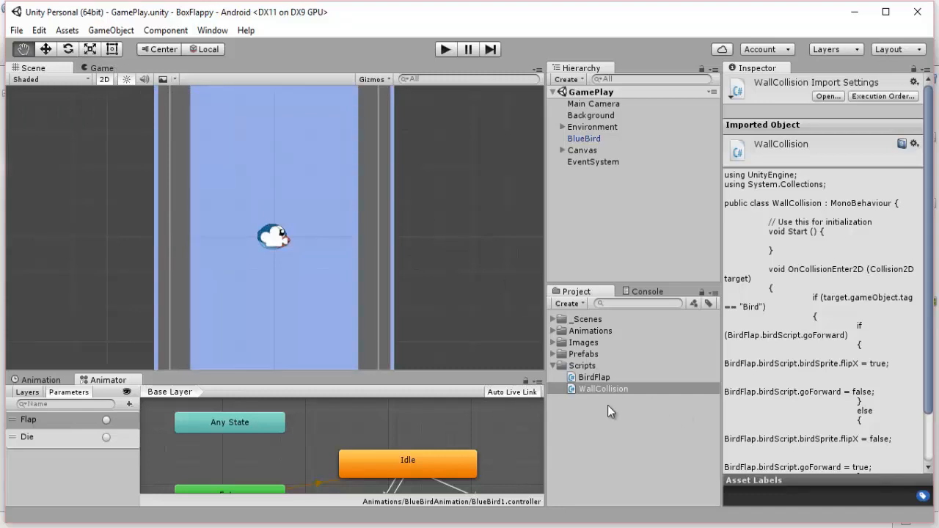
click(554, 365)
click(554, 343)
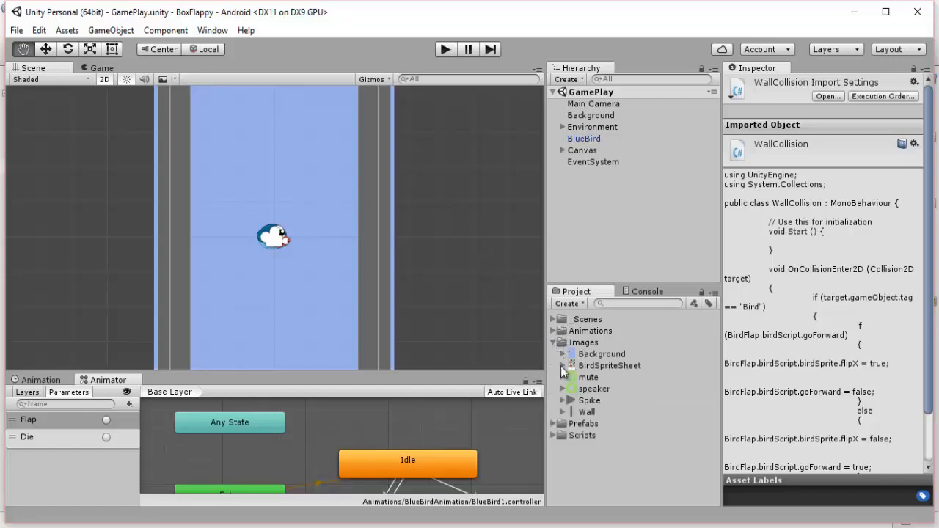
drag(581, 402, 594, 202)
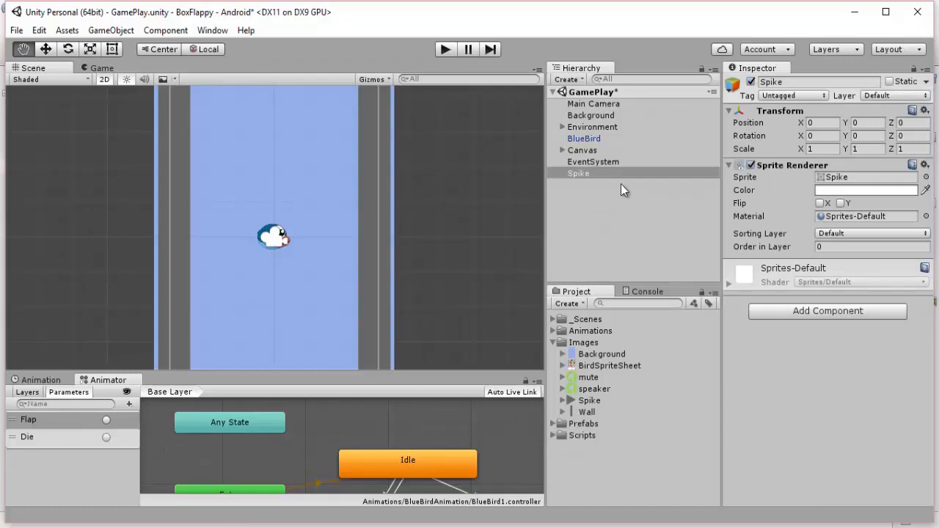
click(581, 196)
click(582, 174)
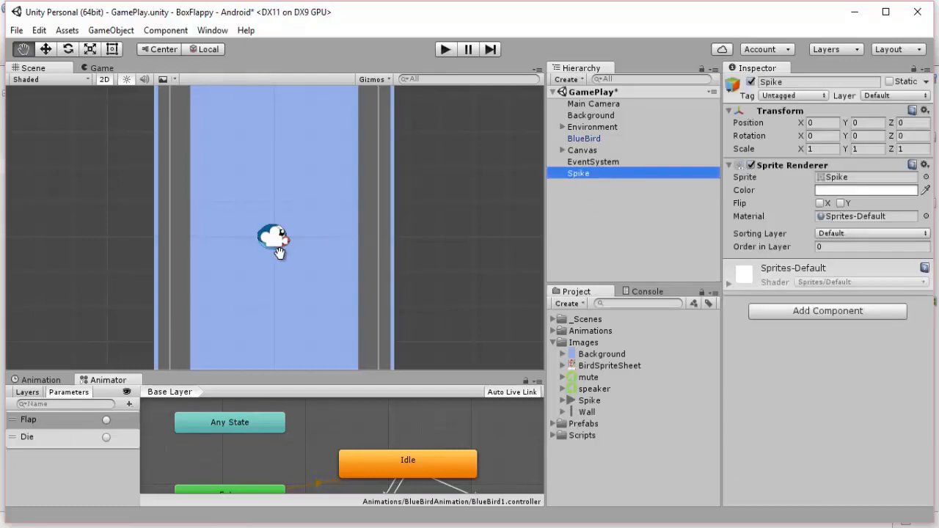
Assign the Spike object's Sprite Renderer to the Spike sorting layer.
click(109, 68)
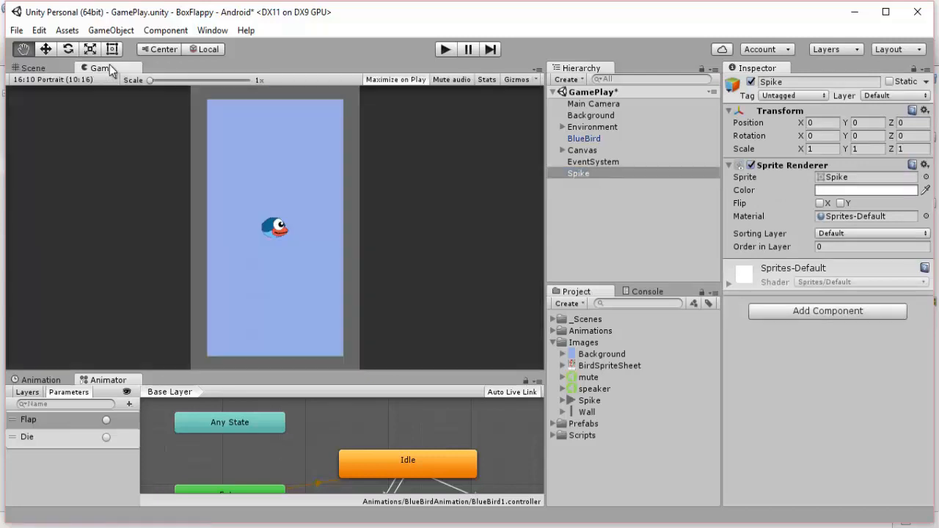
click(64, 68)
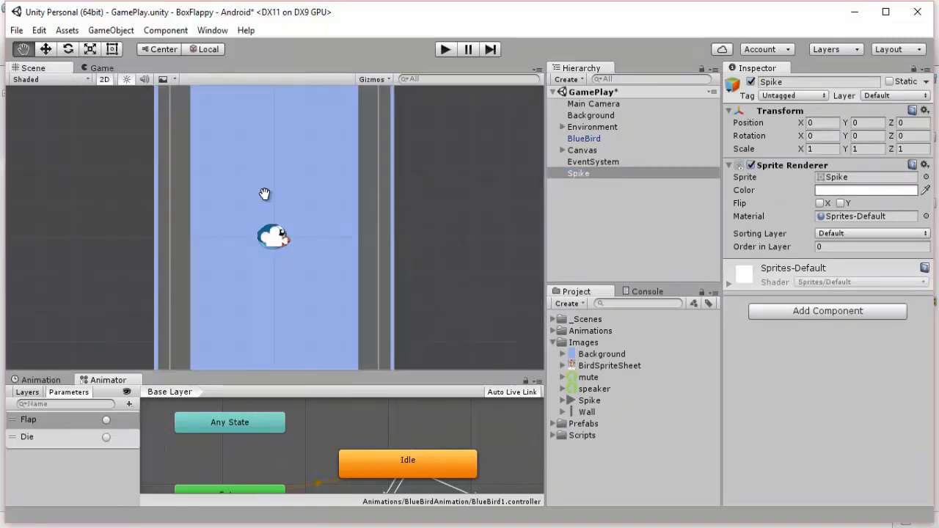
scroll(376, 254, down, 1)
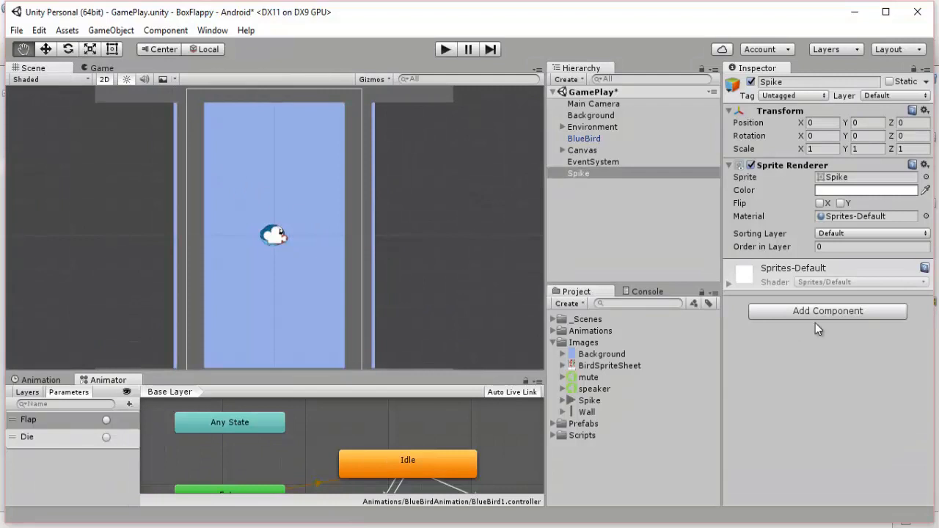
click(855, 234)
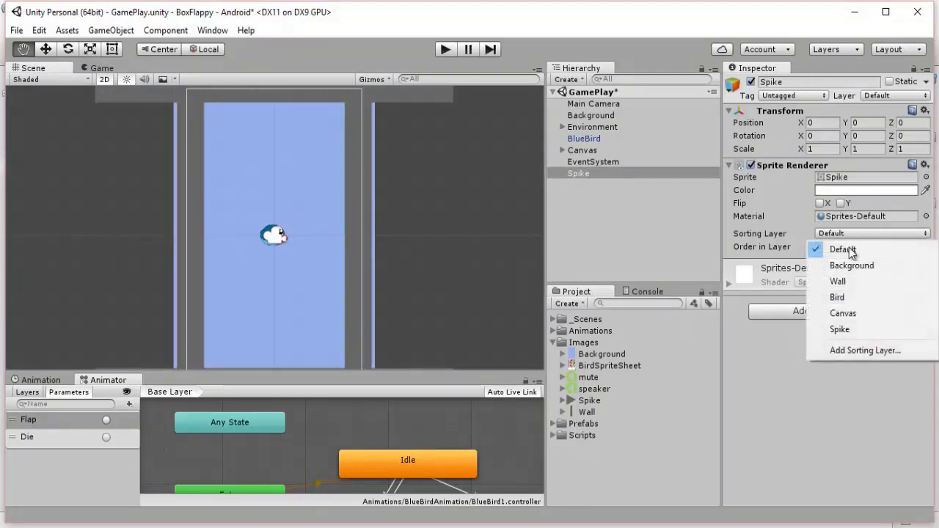
click(851, 351)
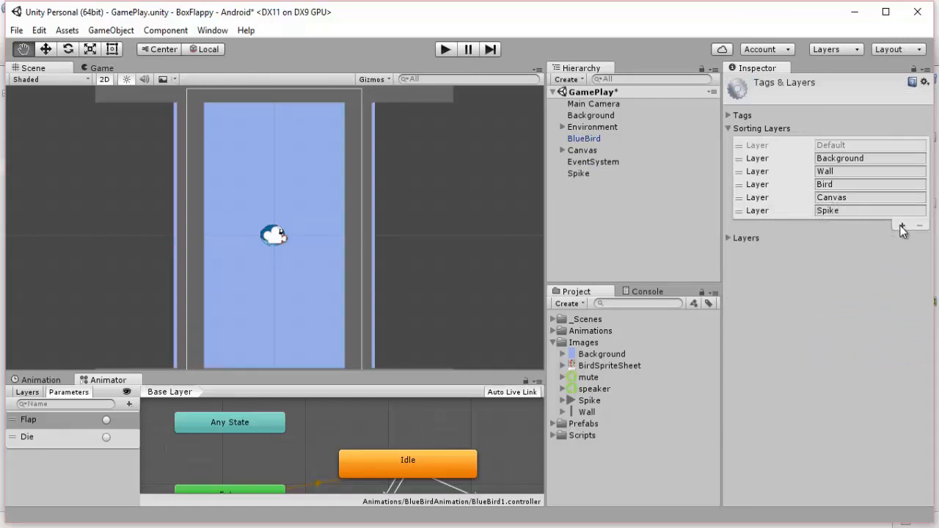
click(577, 172)
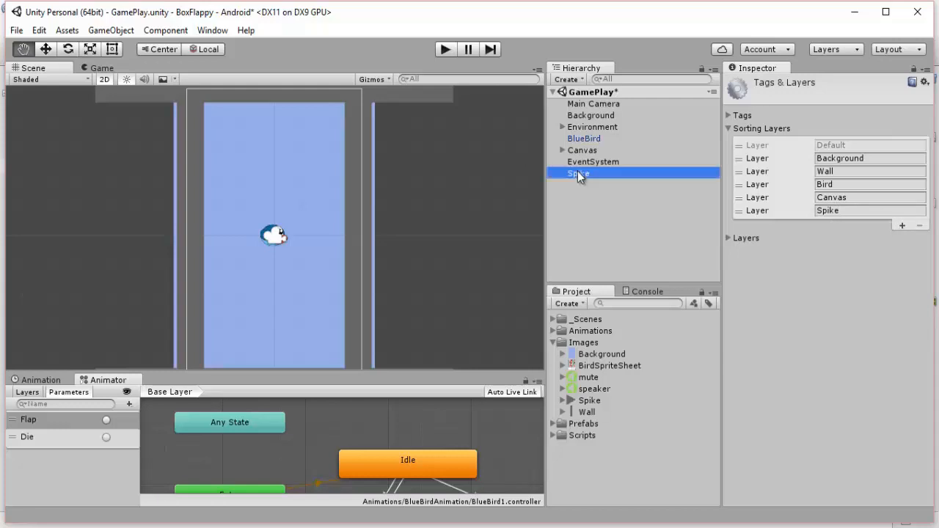
click(846, 234)
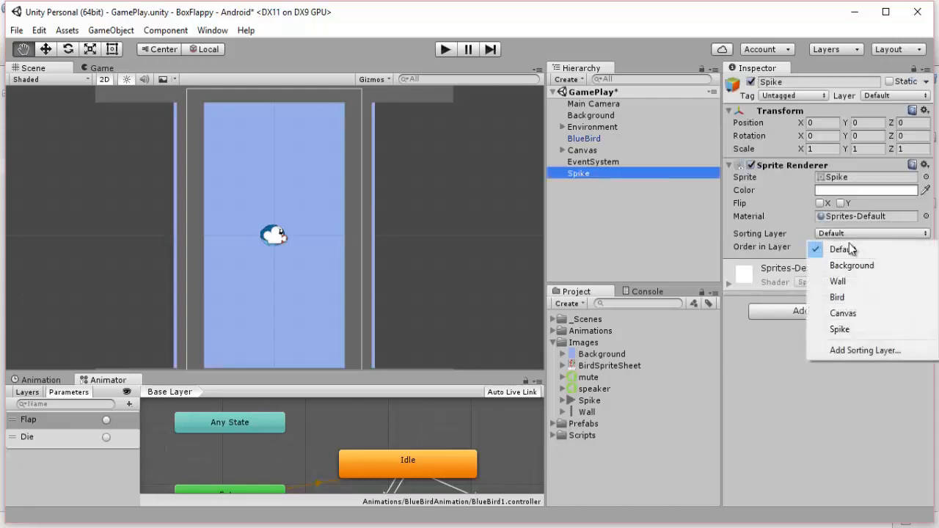
click(850, 329)
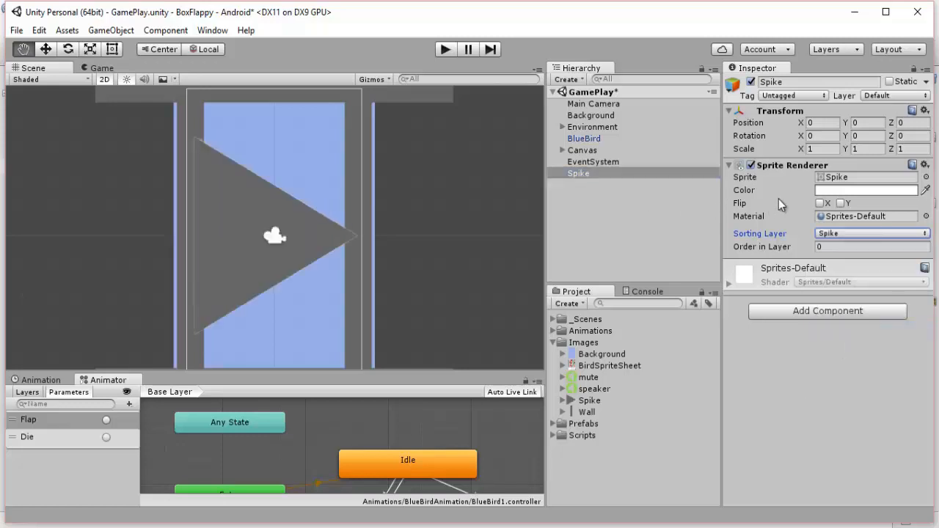
Set the Spike object's scale to 0.2 on X and Y and check its size in the Game view.
click(818, 149)
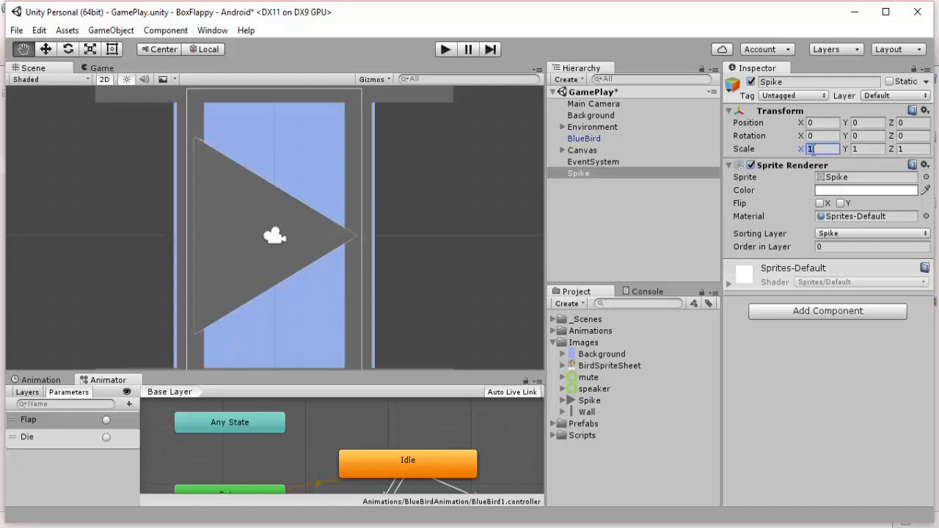
text(0.2)
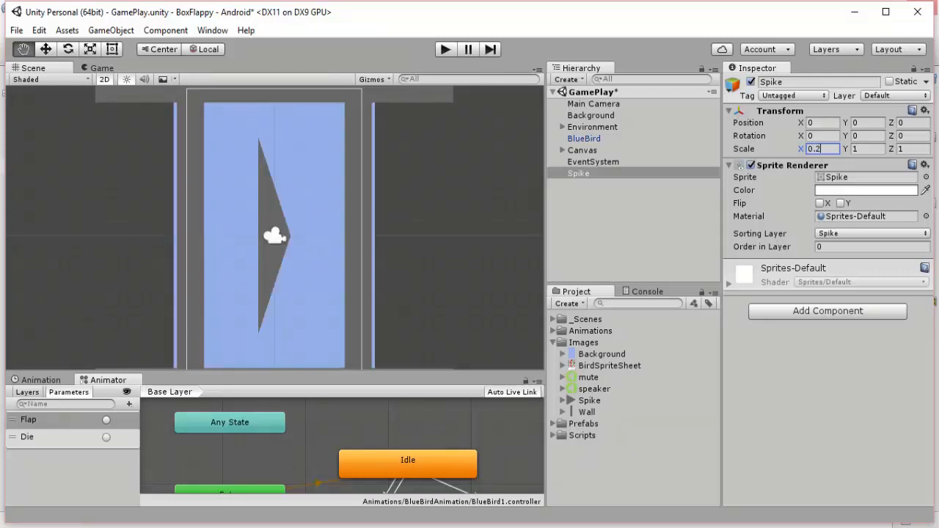
click(860, 149)
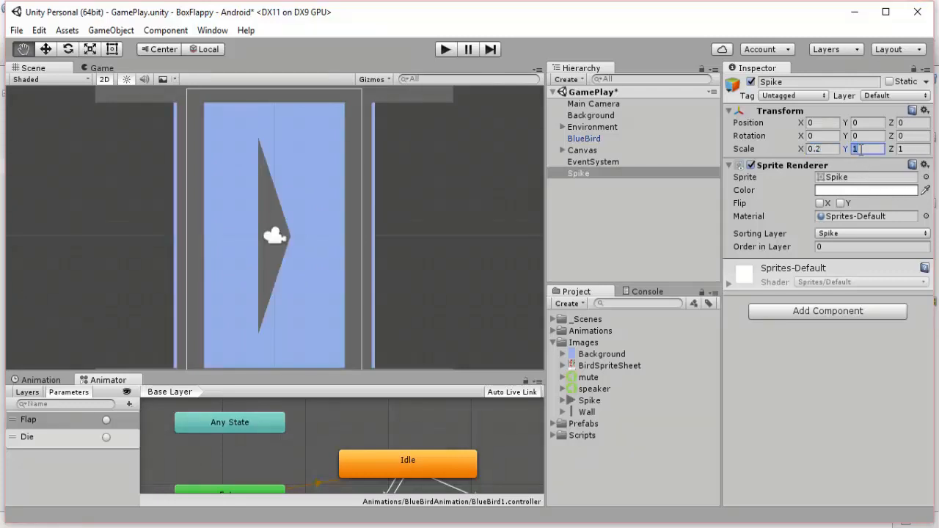
text(0.2)
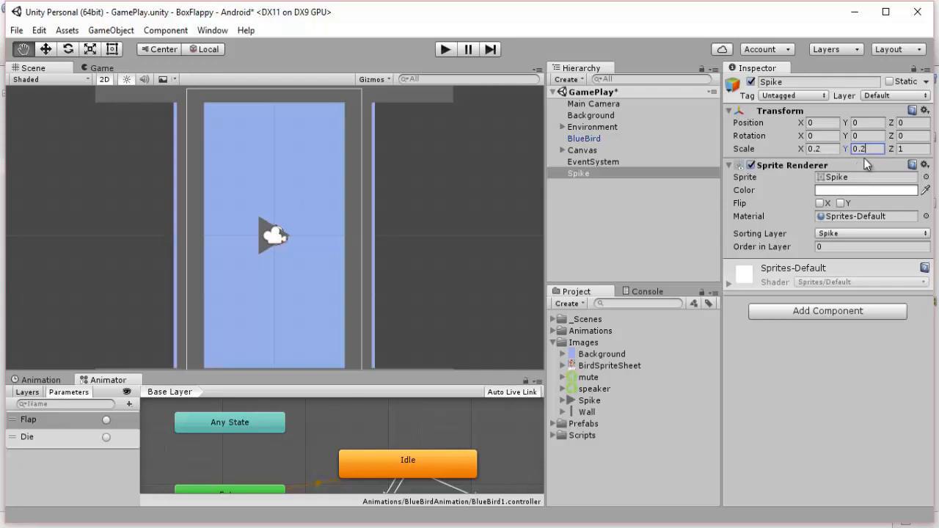
scroll(273, 218, down, 1)
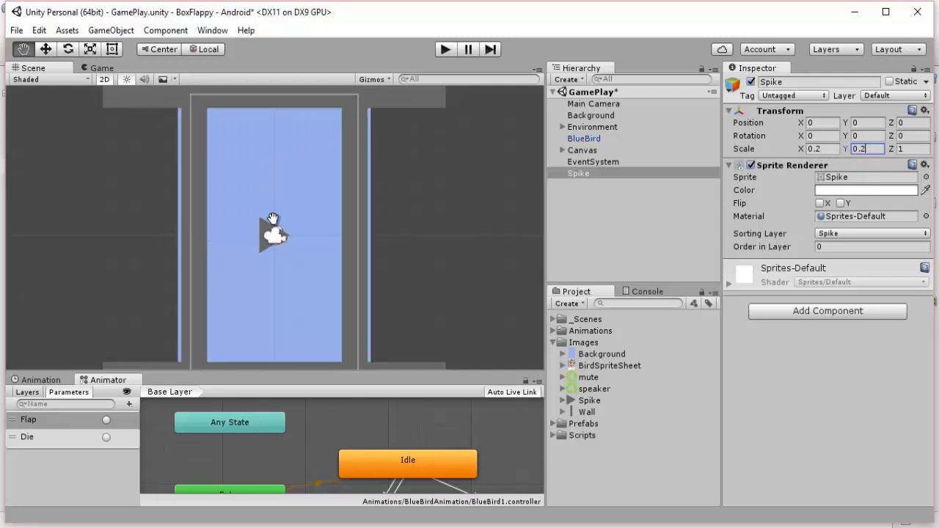
scroll(273, 219, up, 3)
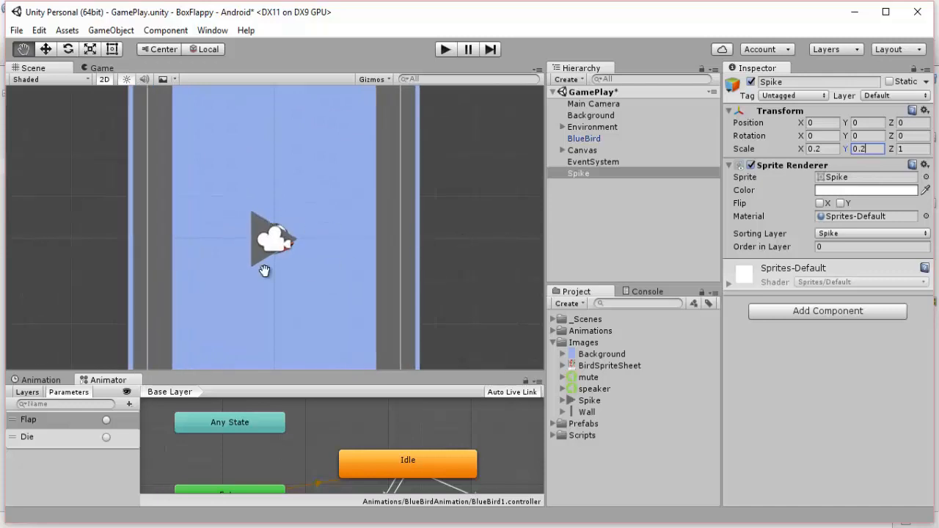
scroll(265, 271, up, 2)
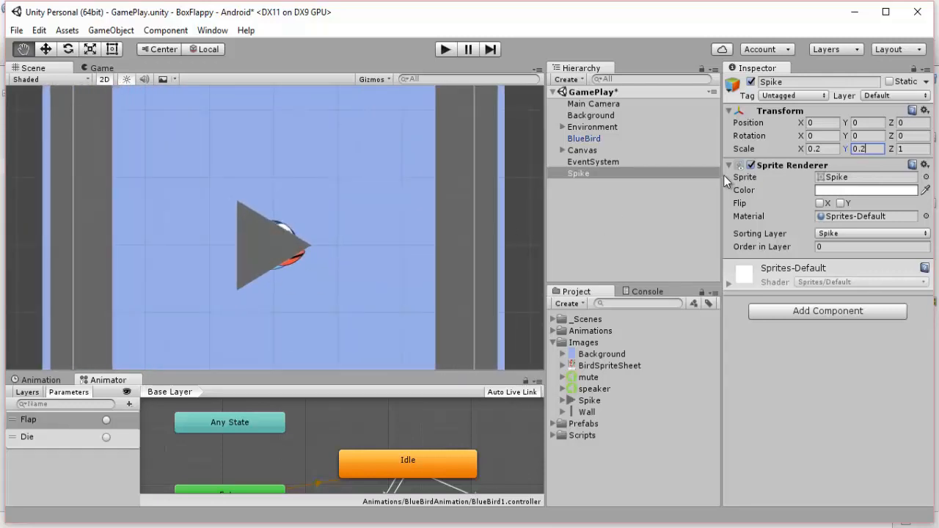
click(814, 149)
click(99, 70)
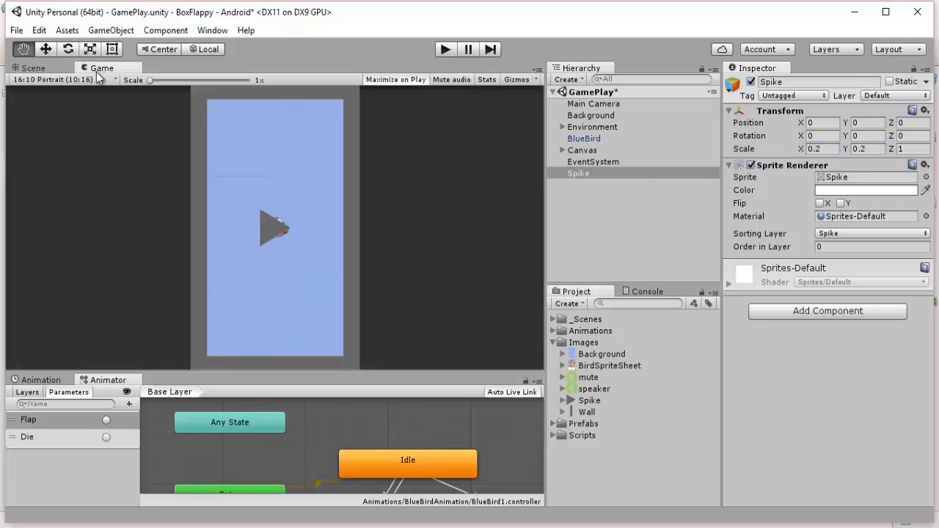
Set the Spike object's scale to 0.1 on X and Y and check its size in the Game view.
click(36, 69)
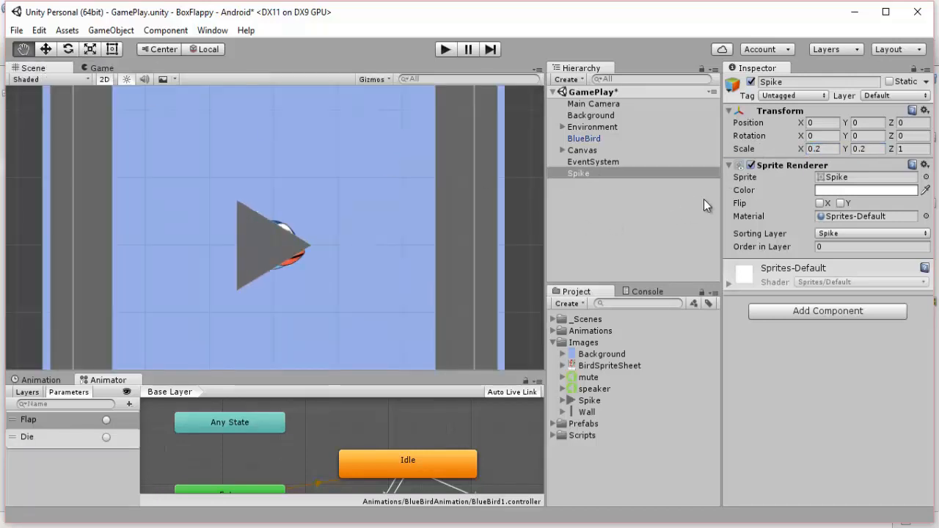
click(813, 149)
text(0.)
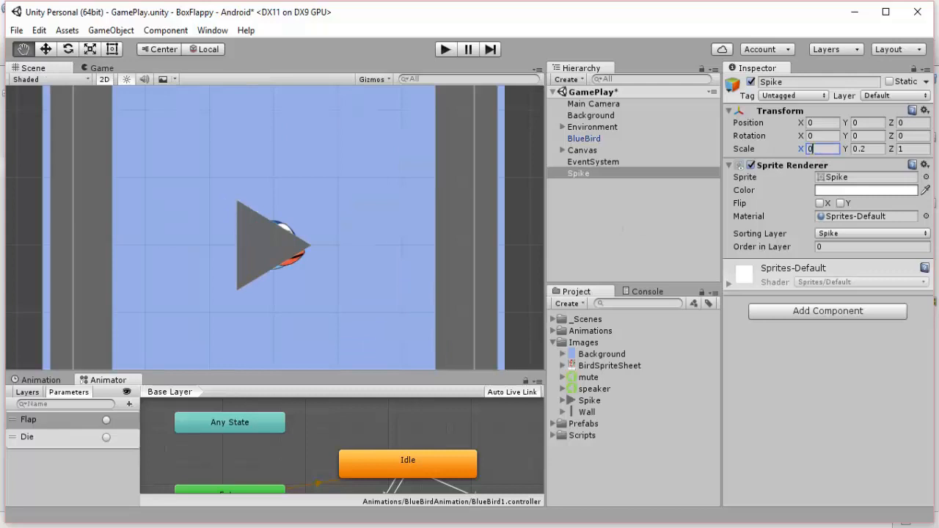
text(1)
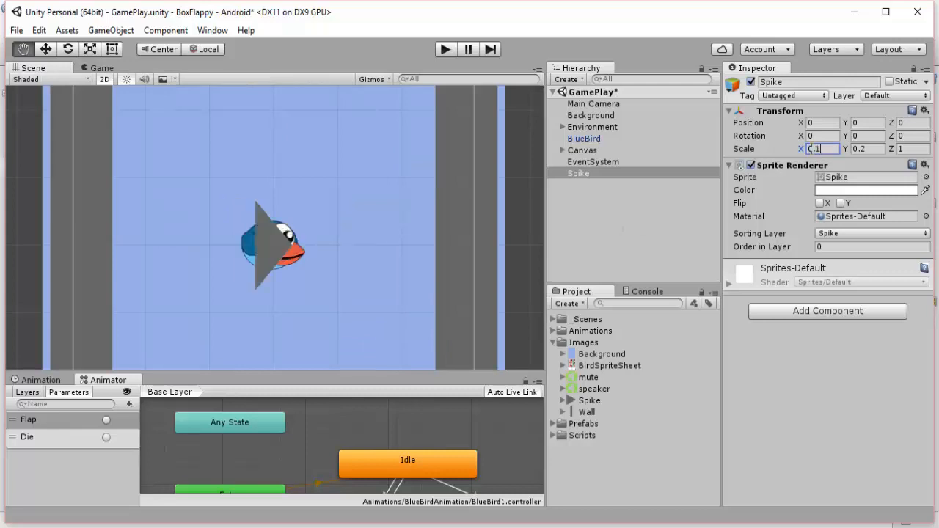
click(859, 148)
text(0.)
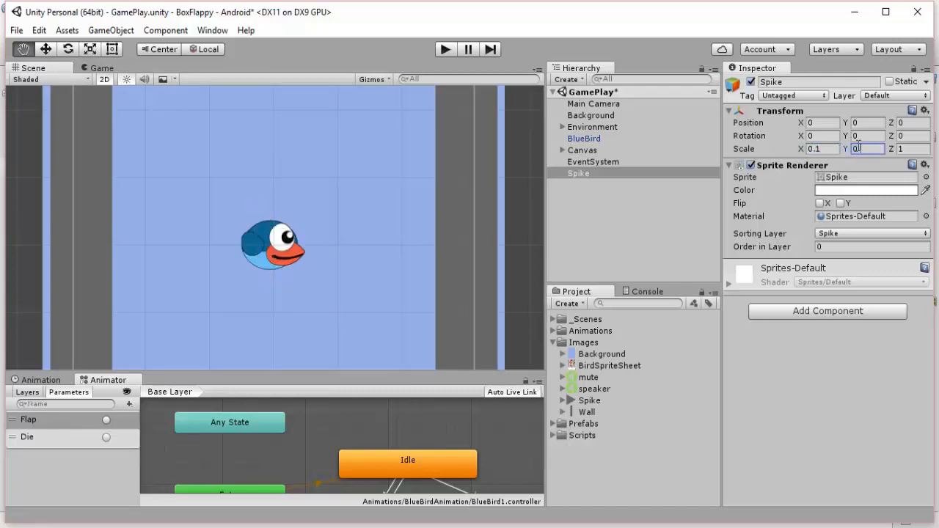
text(1)
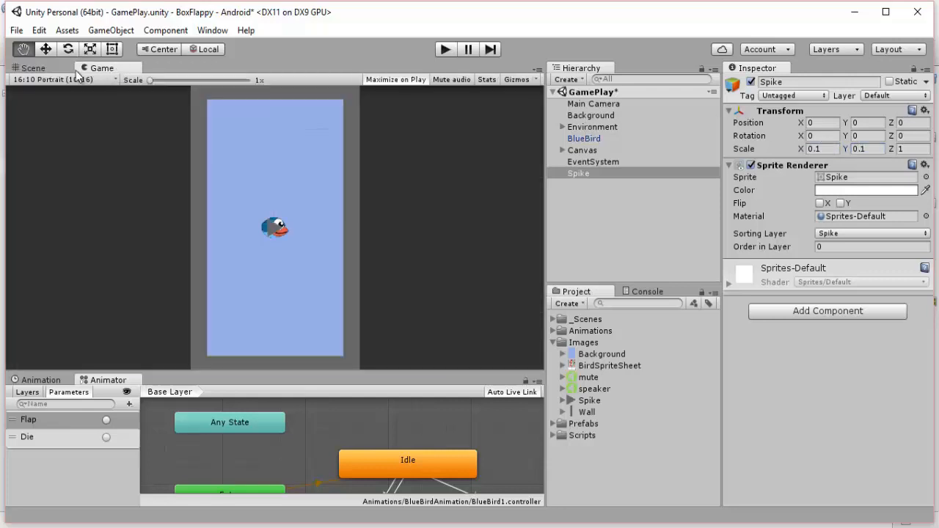
Move the Spike object against the left wall, low in the playfield, to about X -2.22, Y -3.77.
click(33, 67)
click(46, 49)
scroll(232, 205, down, 3)
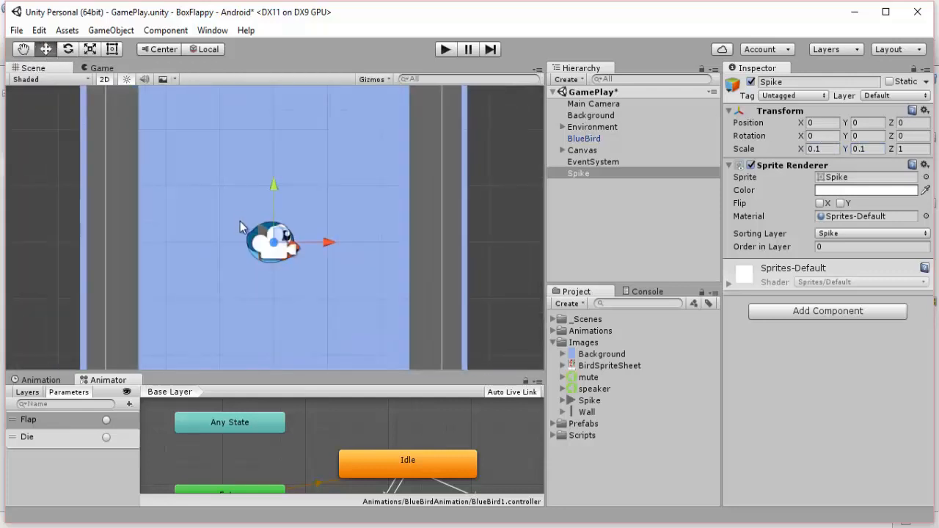
drag(313, 240, 229, 248)
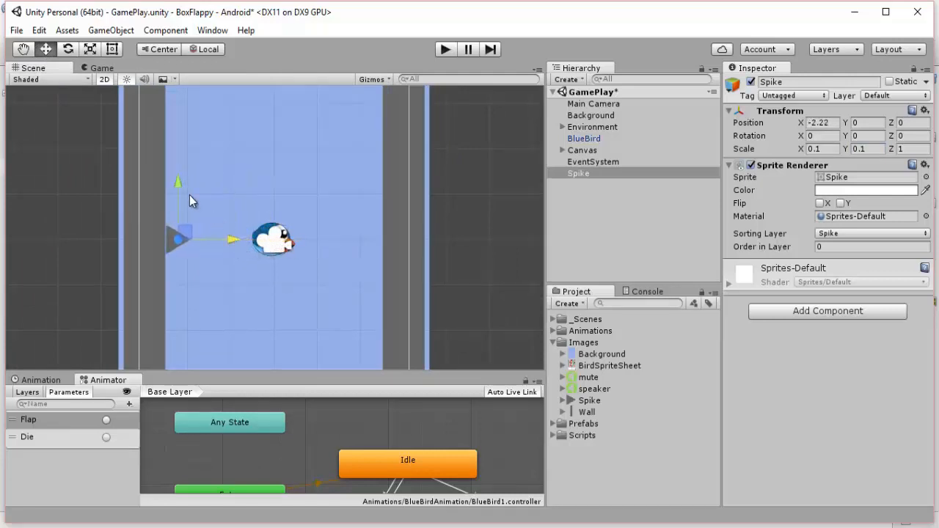
drag(181, 189, 180, 238)
scroll(263, 252, down, 1)
scroll(264, 258, down, 3)
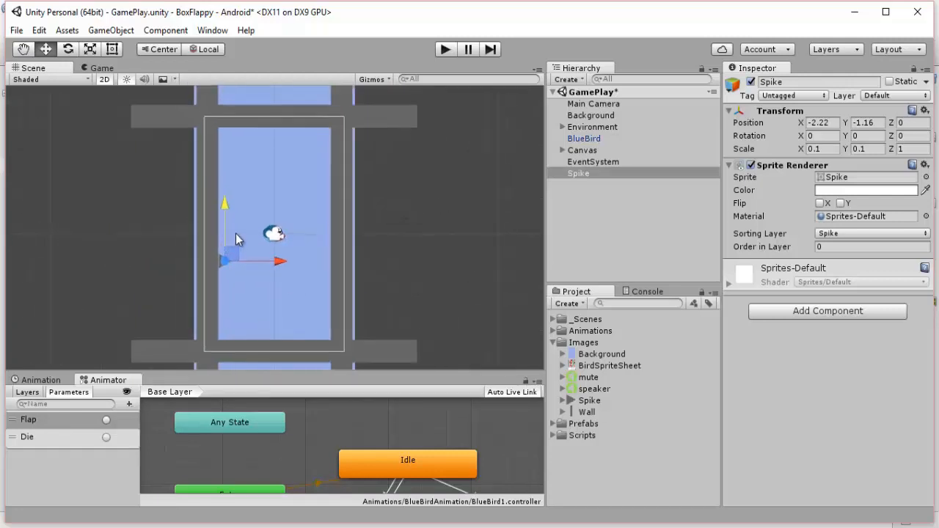
drag(222, 205, 224, 267)
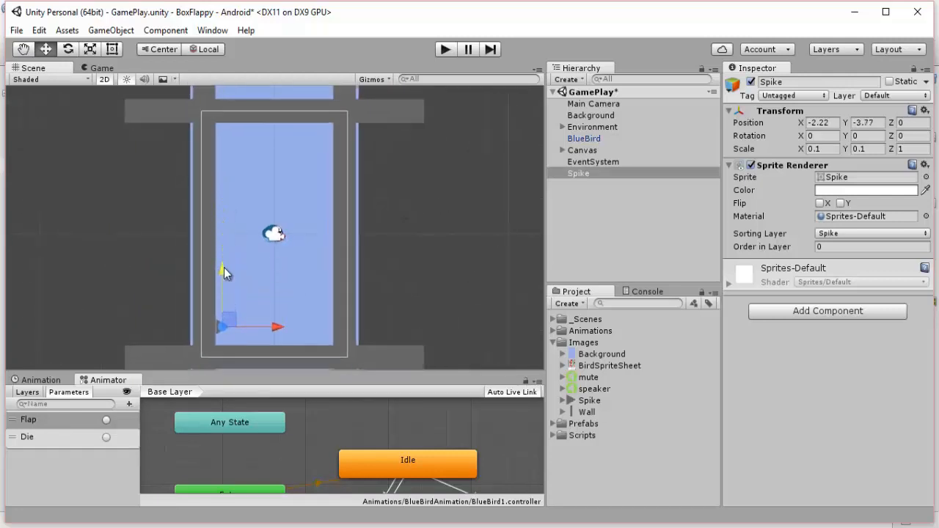
click(24, 49)
drag(137, 320, 147, 239)
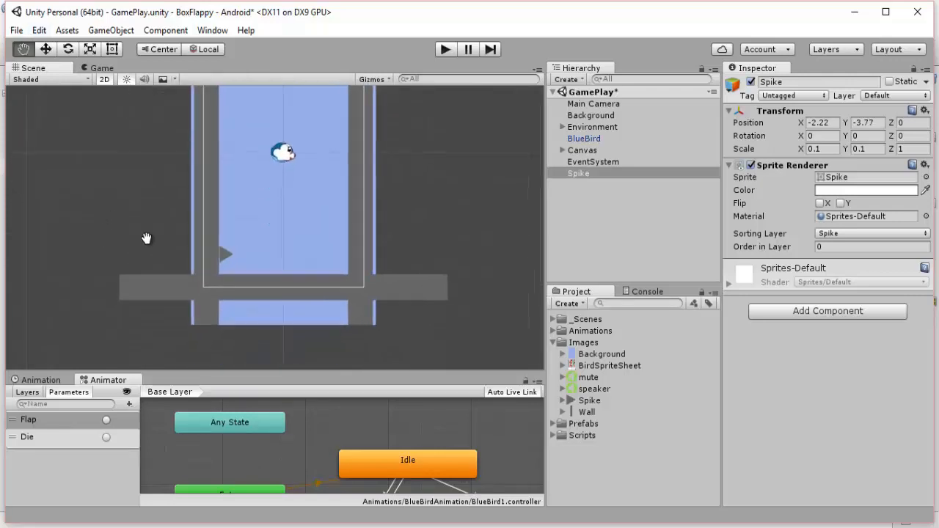
scroll(147, 238, up, 3)
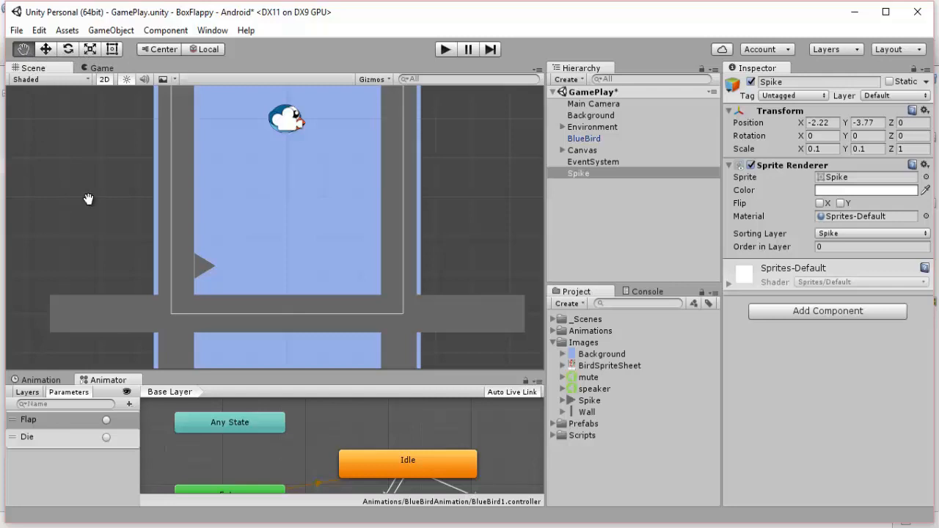
key(w)
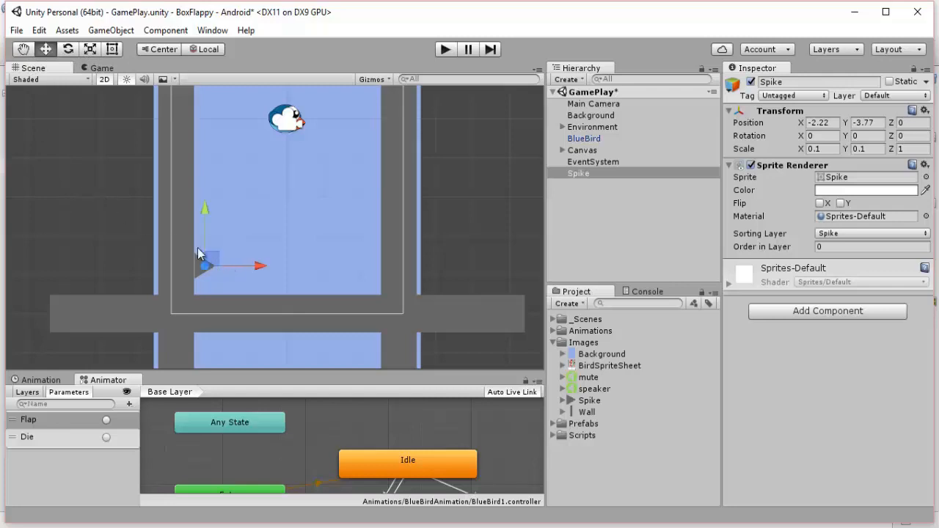
key(e)
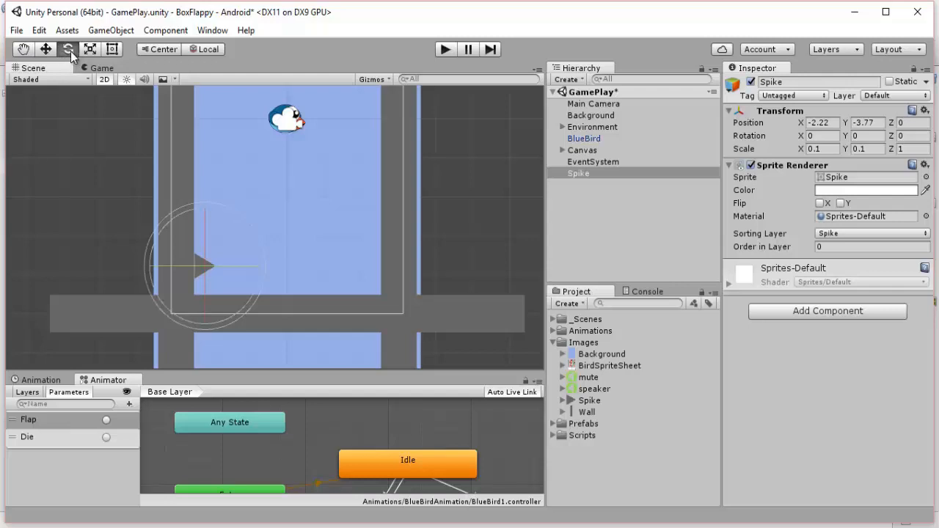
key(t)
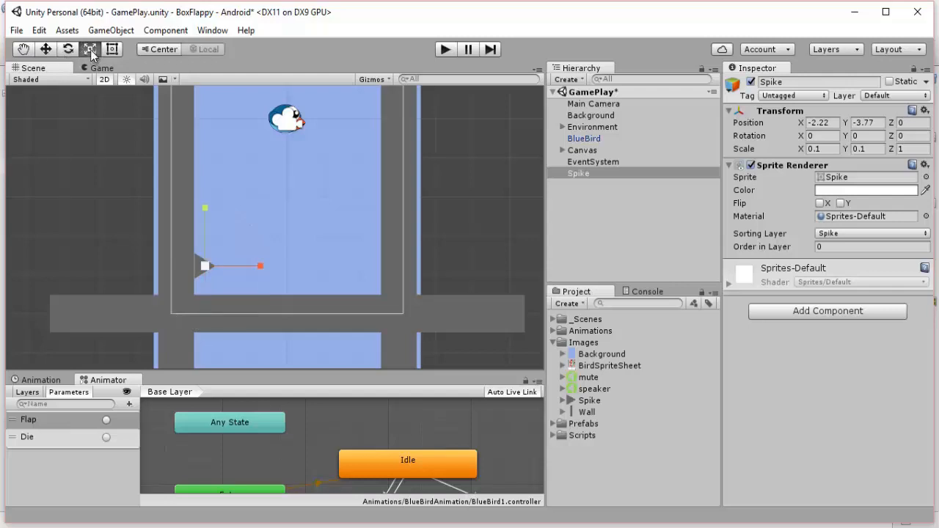
click(112, 49)
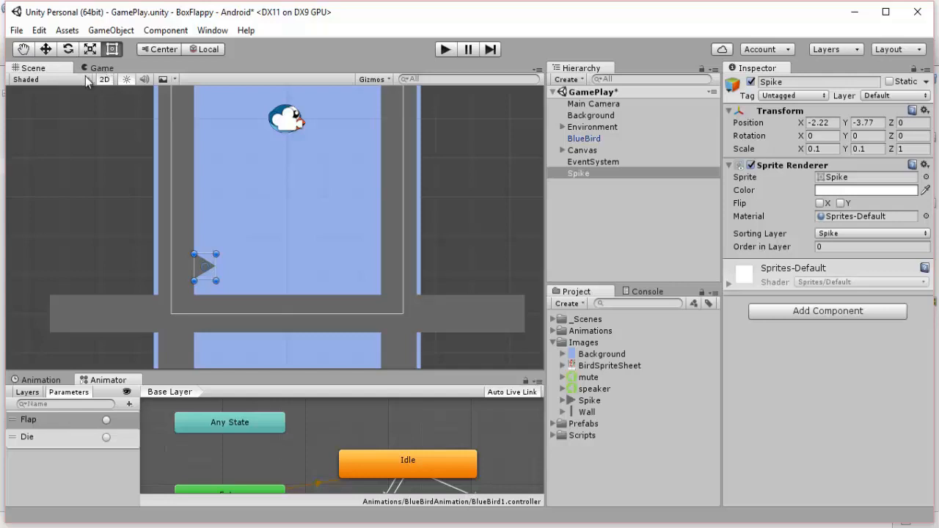
Adjust the Spike's height just above the bottom wall and set its Y position to -4.
key(q)
drag(144, 225, 143, 193)
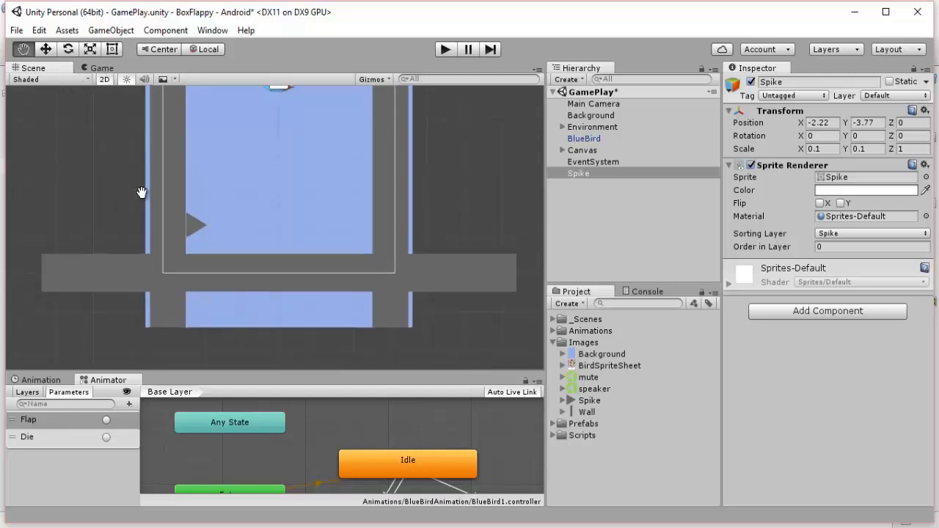
scroll(168, 241, up, 6)
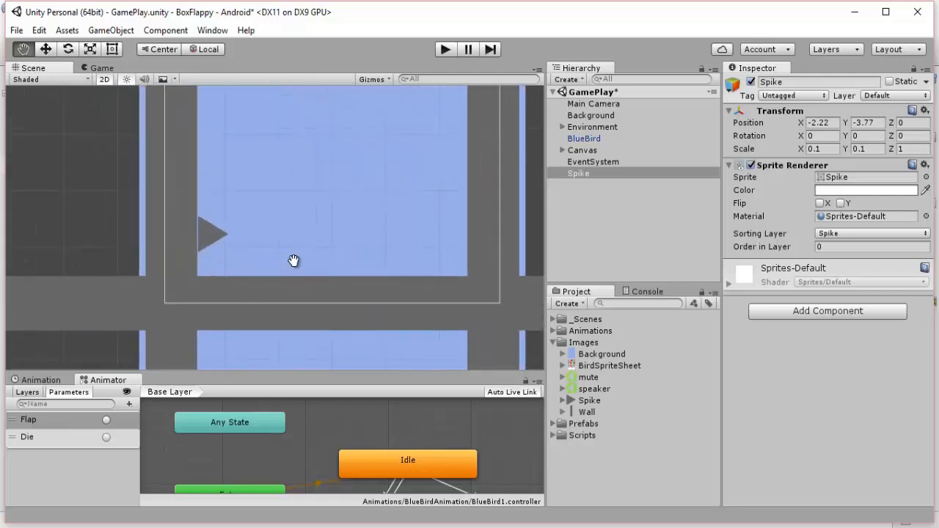
scroll(288, 260, up, 4)
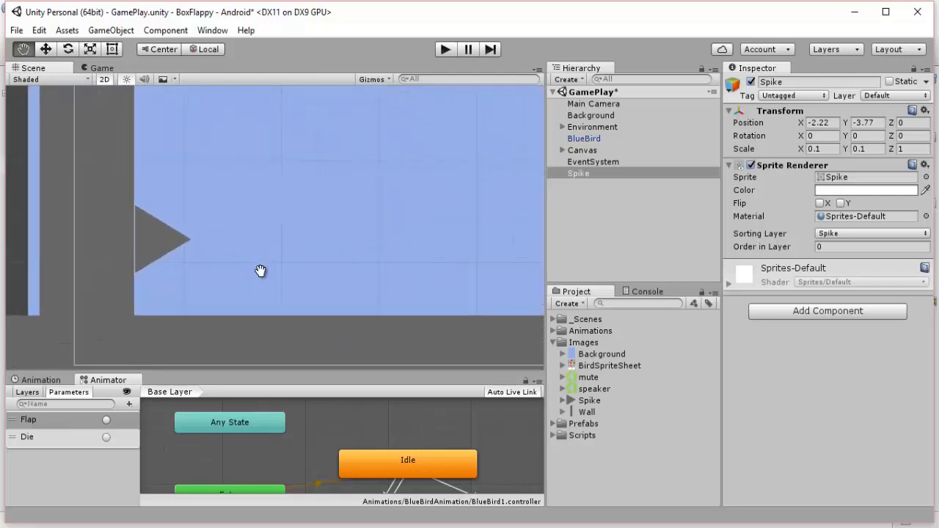
key(w)
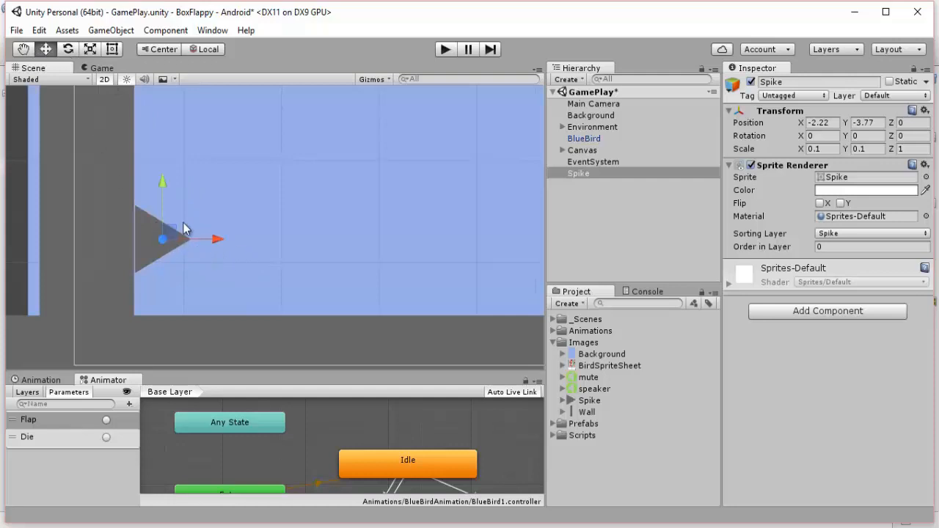
drag(161, 181, 160, 220)
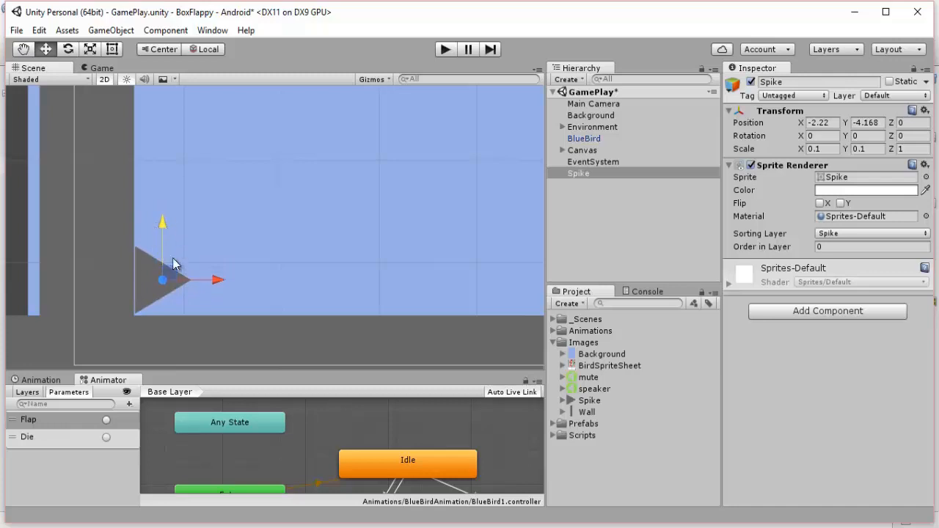
drag(164, 225, 162, 198)
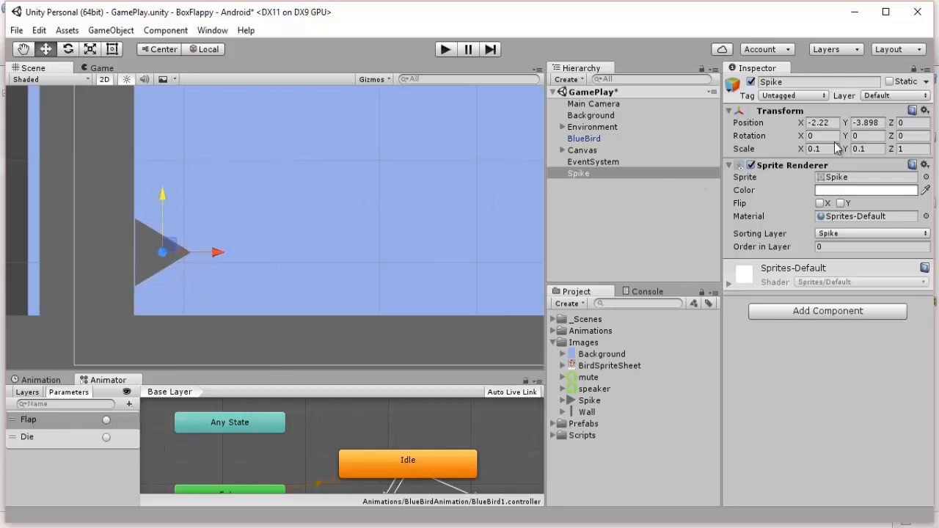
click(867, 122)
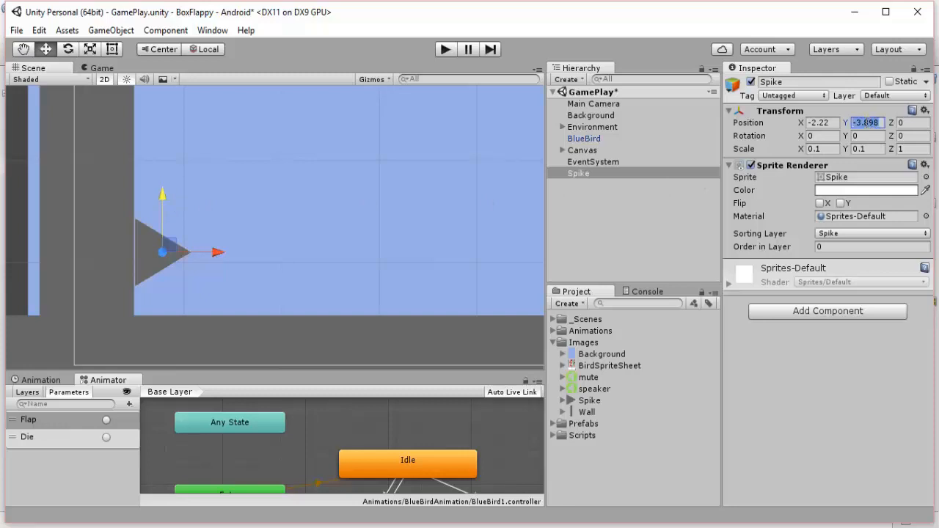
text(-4)
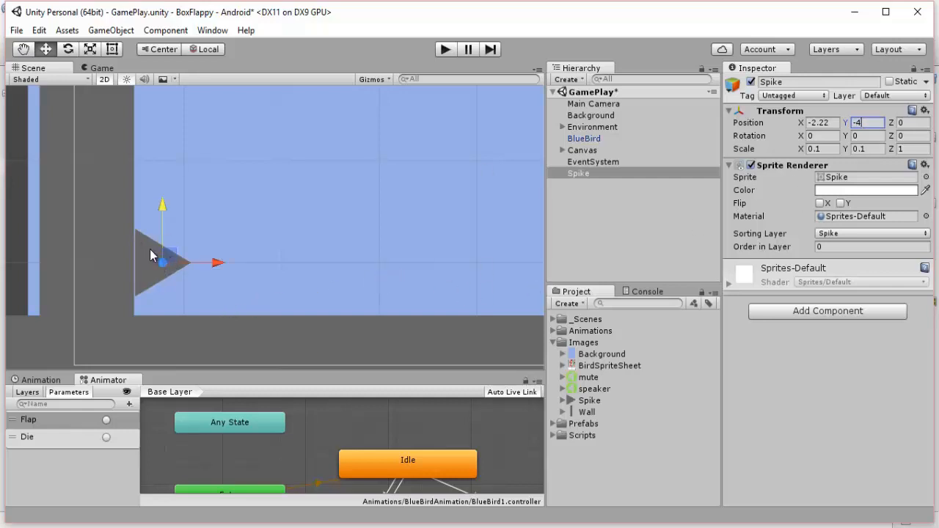
Set the Spike's X position to -2.24 so its base sits flush against the left wall.
scroll(144, 264, up, 2)
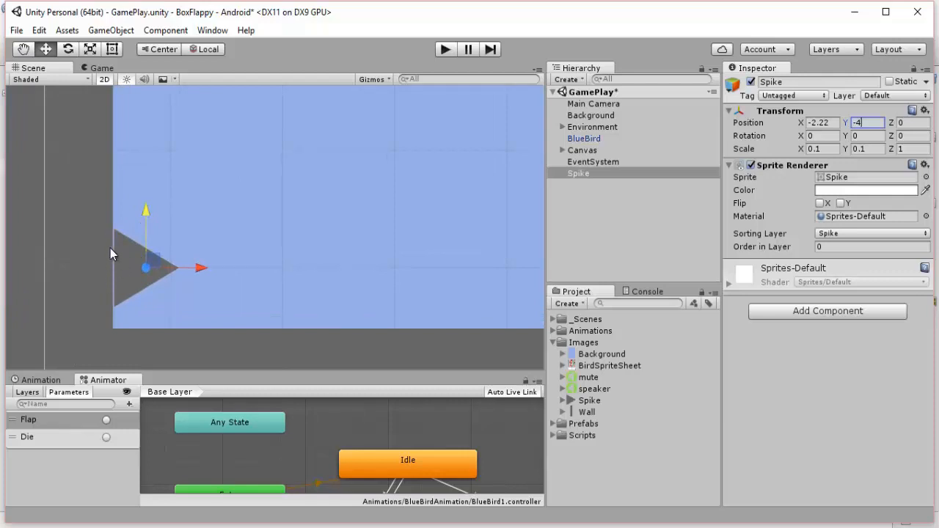
click(822, 123)
text(-)
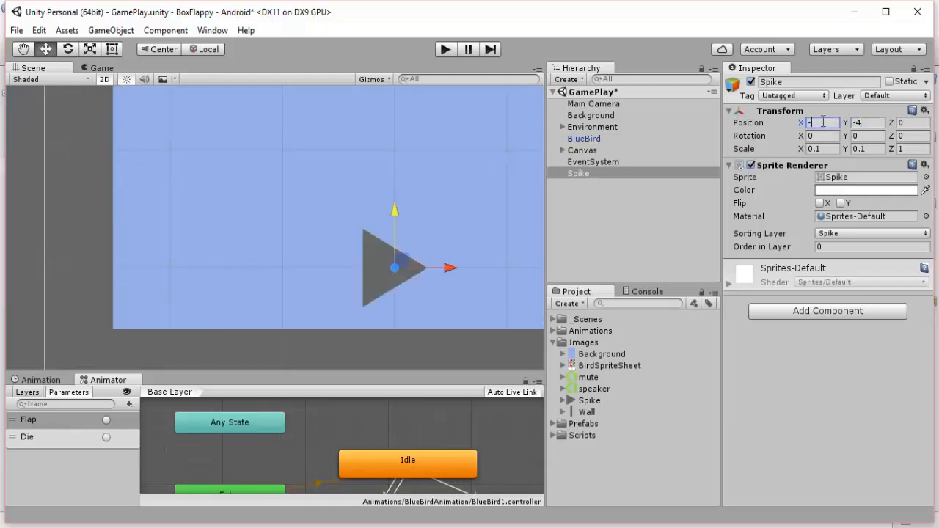
text(2.24)
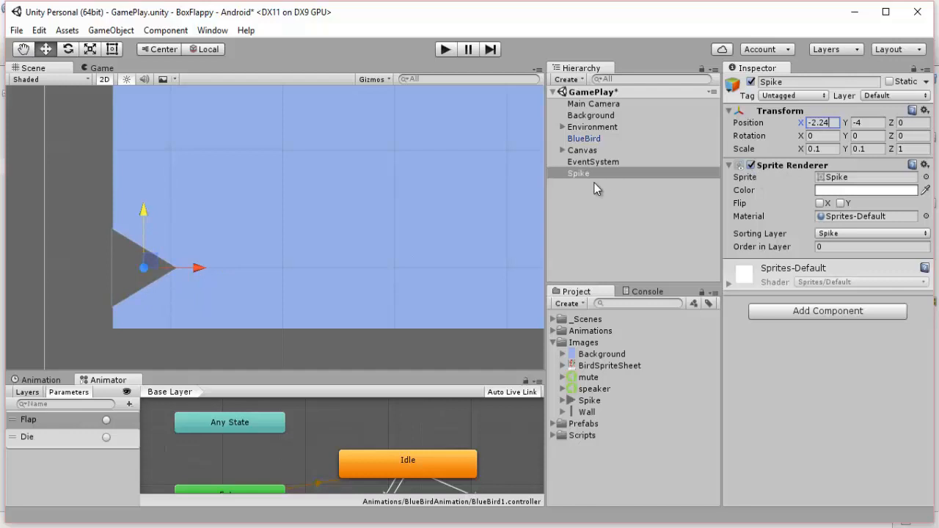
Add a Polygon Collider 2D component to the Spike object.
click(798, 391)
click(805, 311)
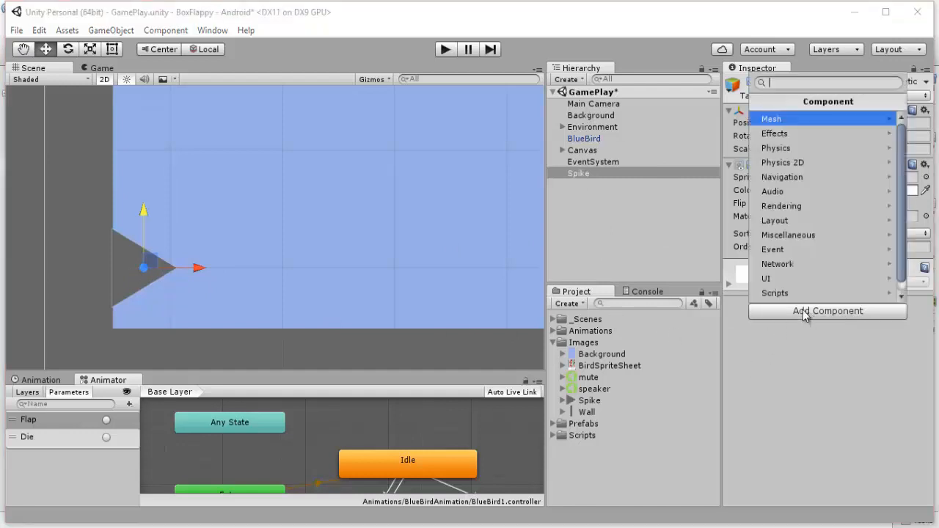
click(822, 165)
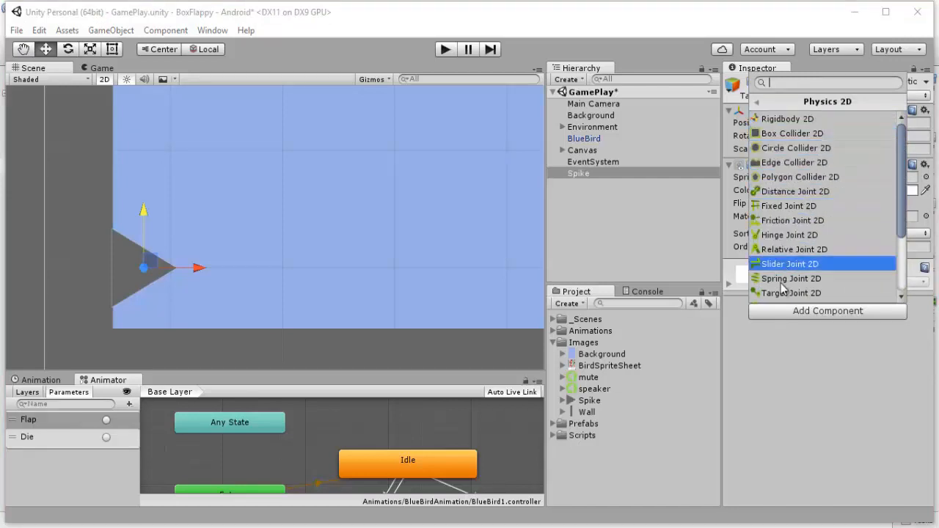
click(803, 179)
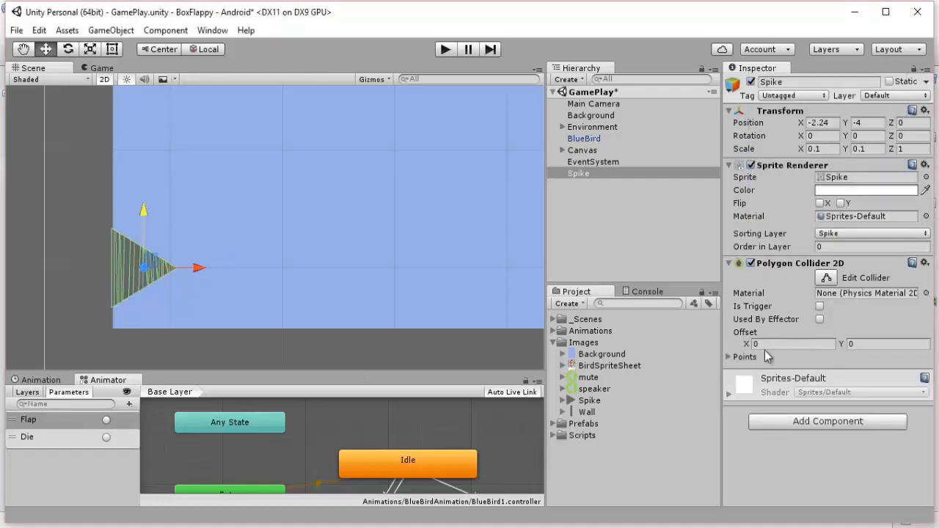
Clear the polygon collider's path by setting the size of Element 0 to 0, and give it 3 points.
click(728, 356)
scroll(730, 363, down, 3)
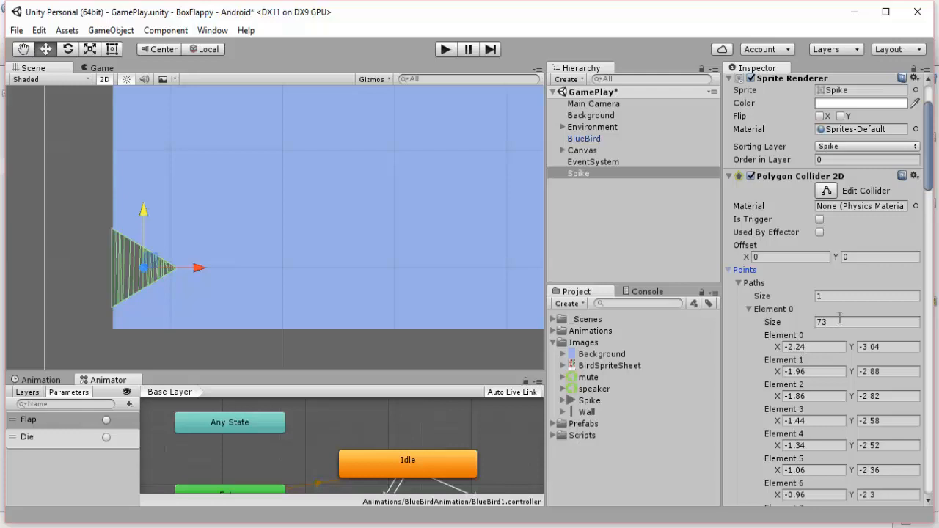
scroll(845, 318, down, 3)
click(839, 234)
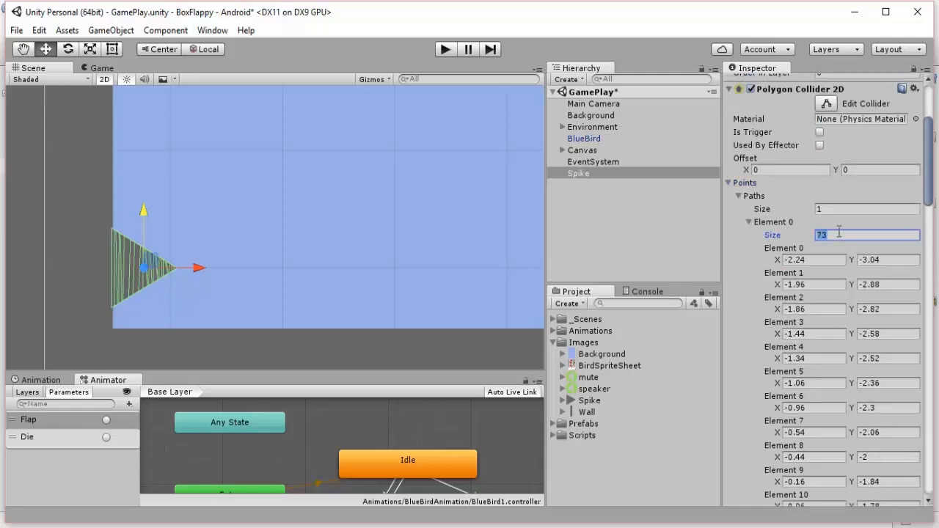
text(0)
key(Return)
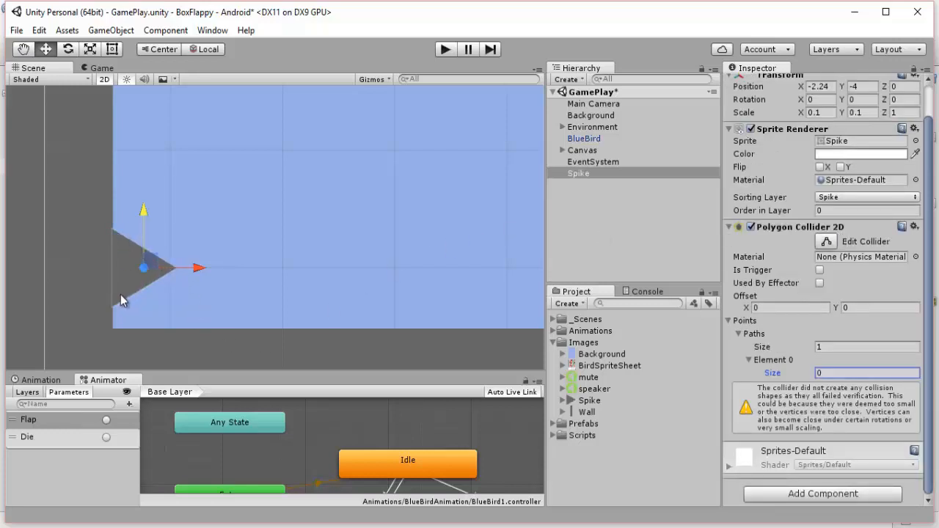
click(834, 376)
text(3)
key(Return)
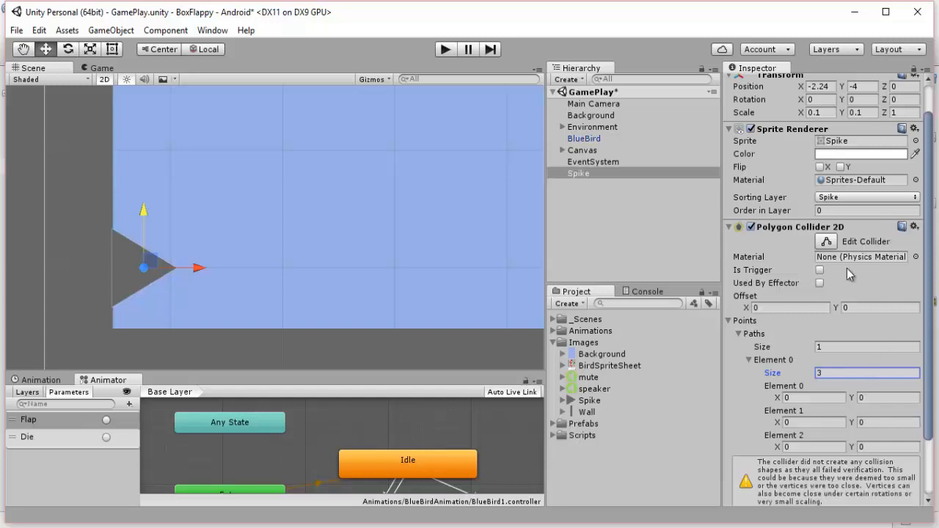
Edit the Spike's polygon collider so two of its points sit on the upper and lower corners of the spike's base.
click(827, 243)
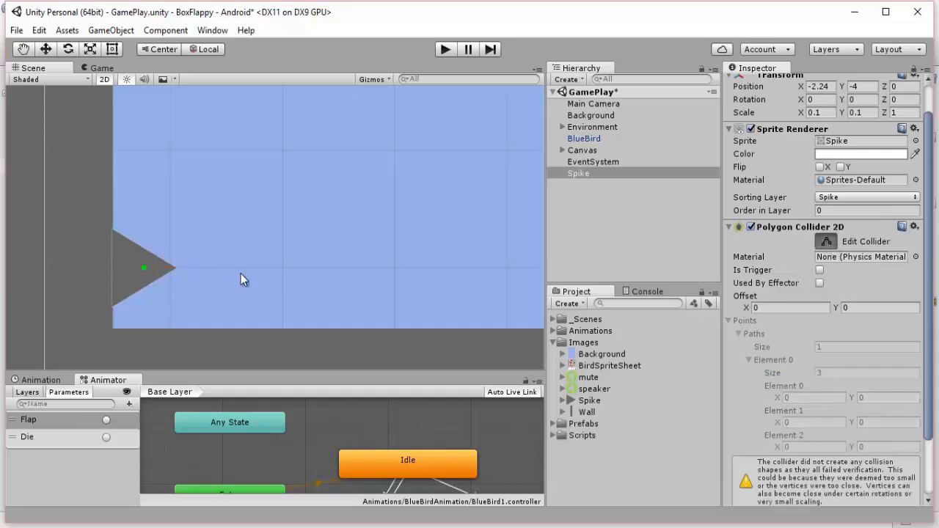
scroll(377, 294, up, 1)
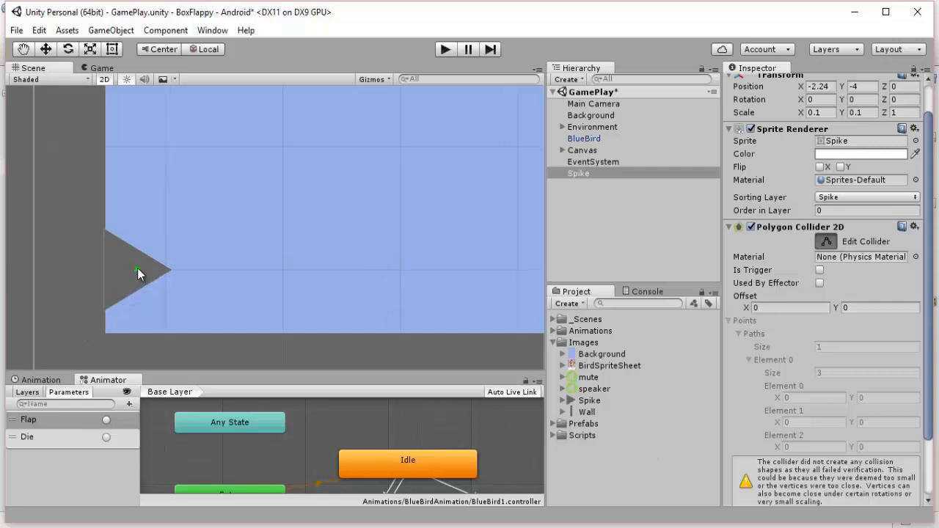
drag(137, 270, 107, 235)
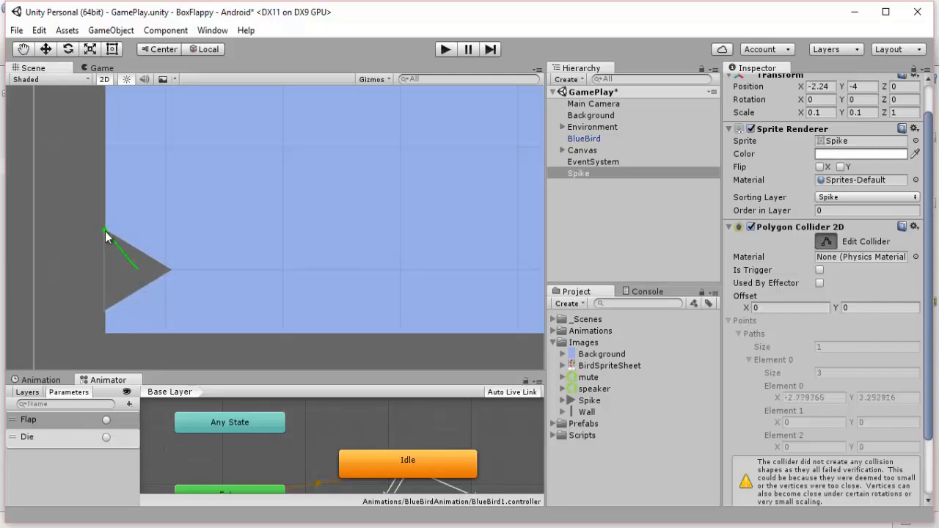
drag(140, 276, 105, 310)
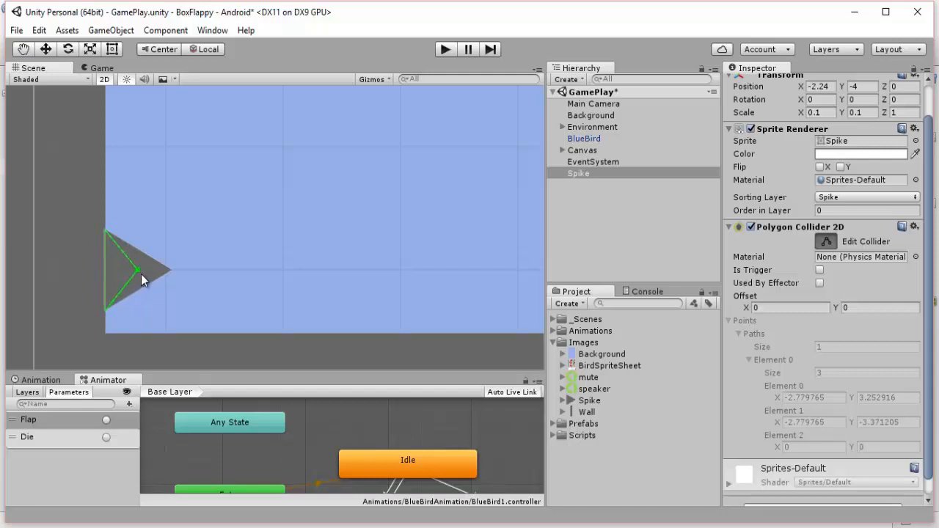
Place the remaining collider point on the spike's tip without adding a fourth point, and finish editing the collider.
drag(140, 270, 158, 272)
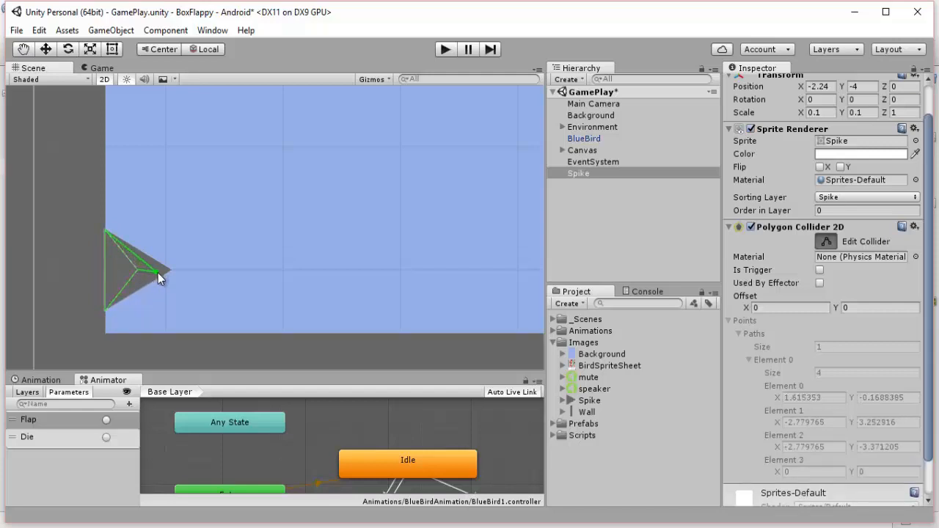
key(ctrl+z)
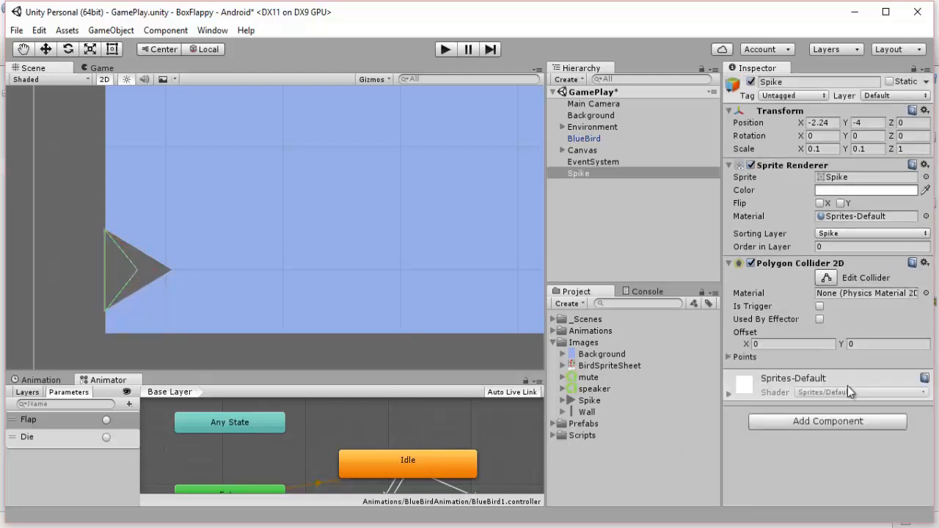
click(826, 277)
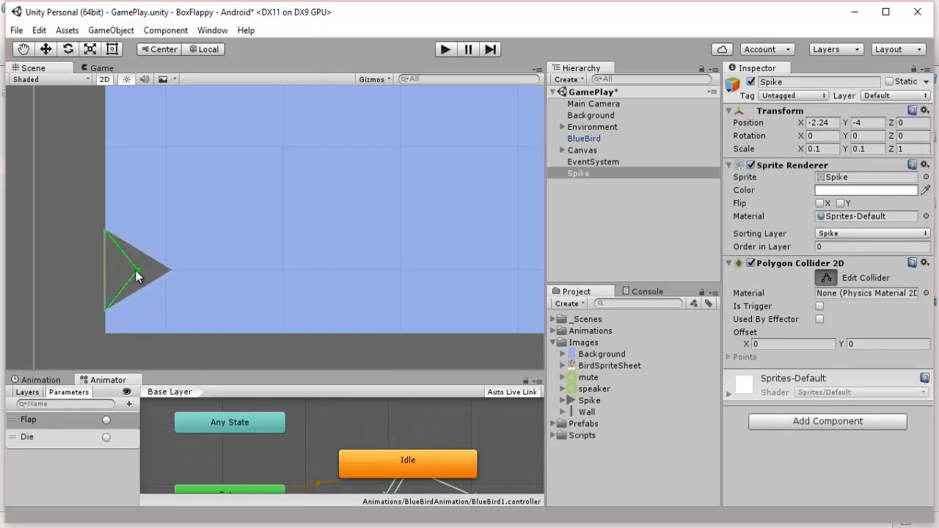
drag(137, 271, 172, 274)
click(826, 278)
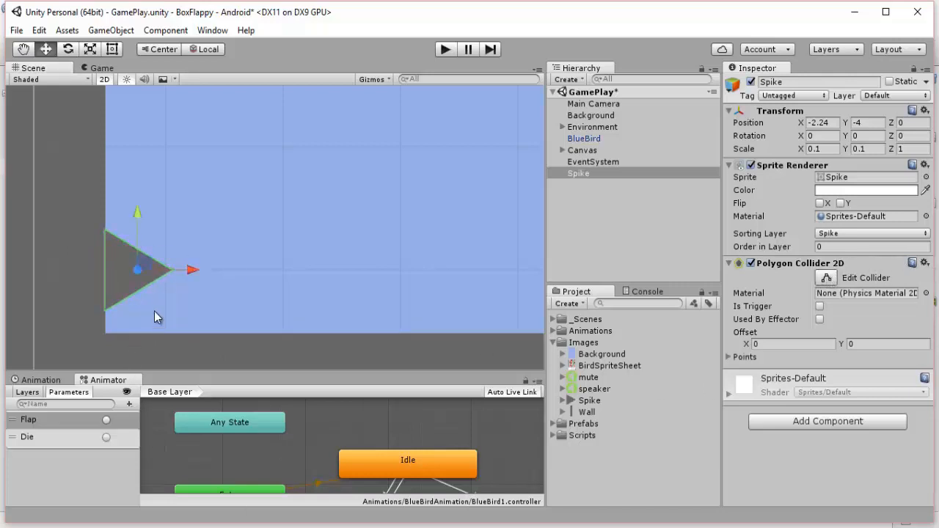
Disable the Spike's Sprite Renderer to inspect the collider outline alone, and enable it again.
scroll(189, 307, up, 1)
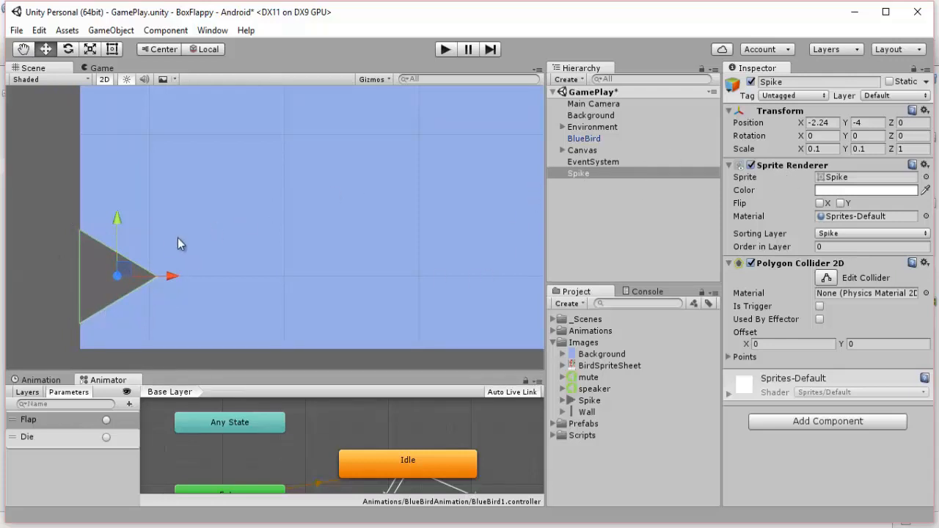
click(750, 166)
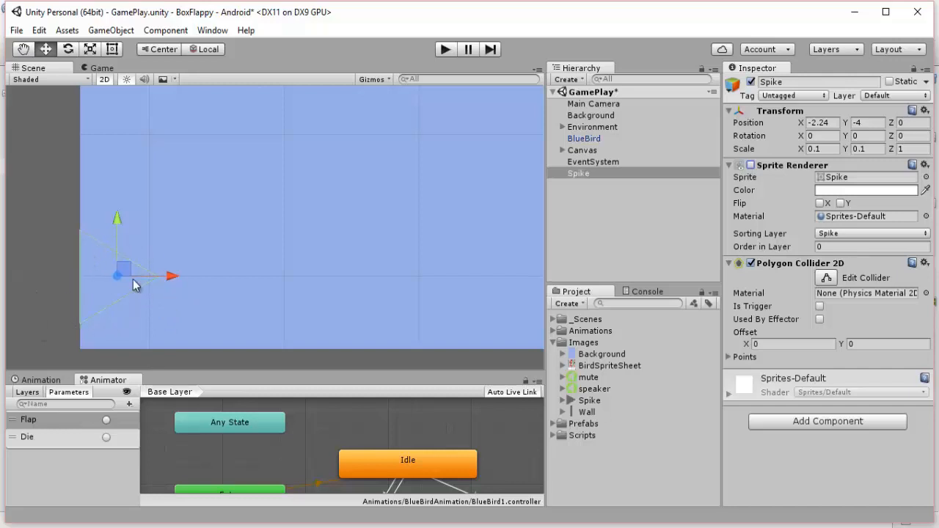
click(751, 165)
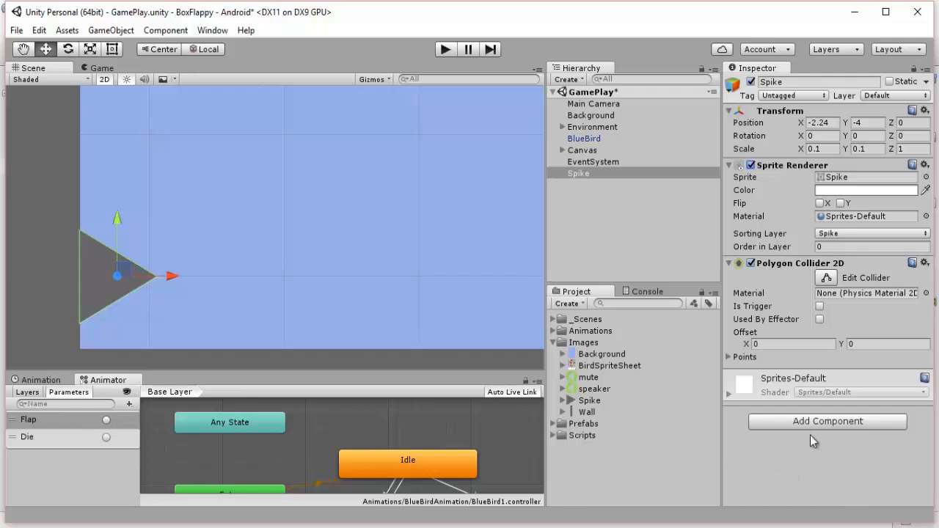
Create a C# script named SpikeCollision in the Scripts folder.
click(554, 436)
right_click(580, 435)
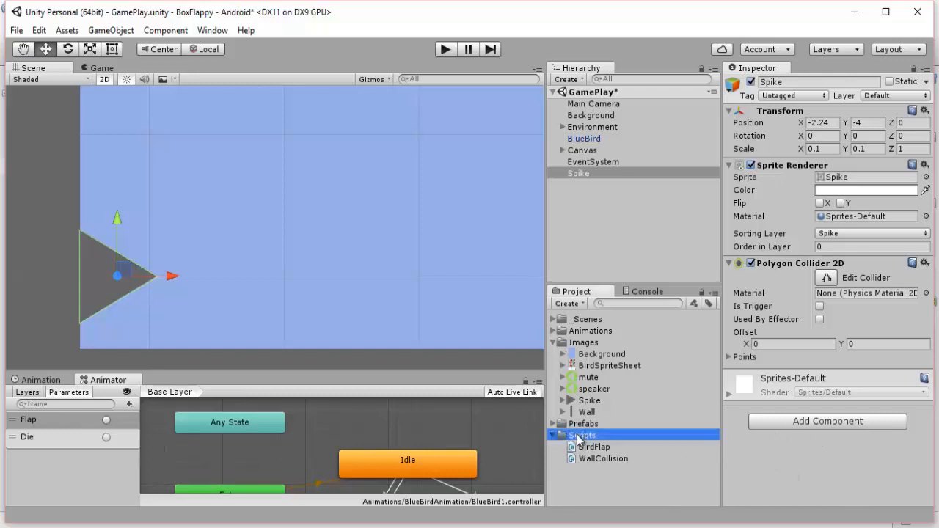
mouse_move(634, 176)
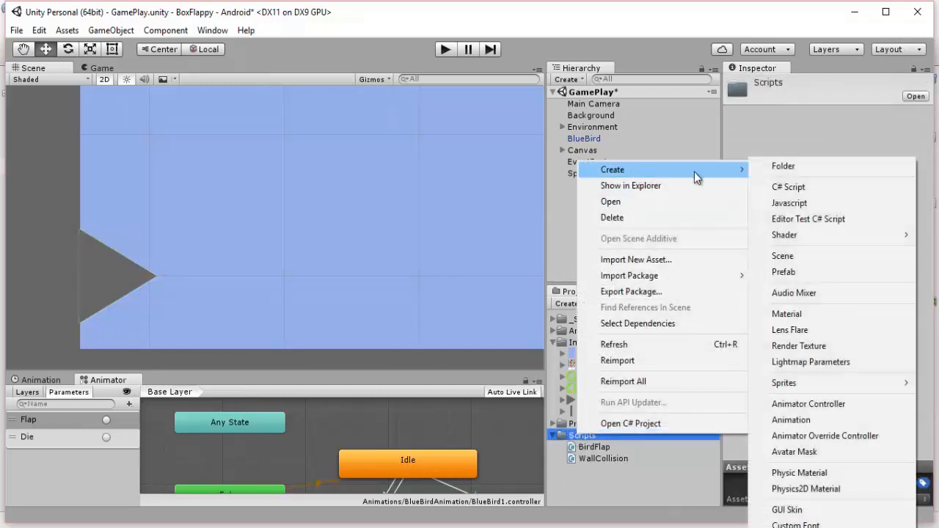
click(798, 186)
text(S)
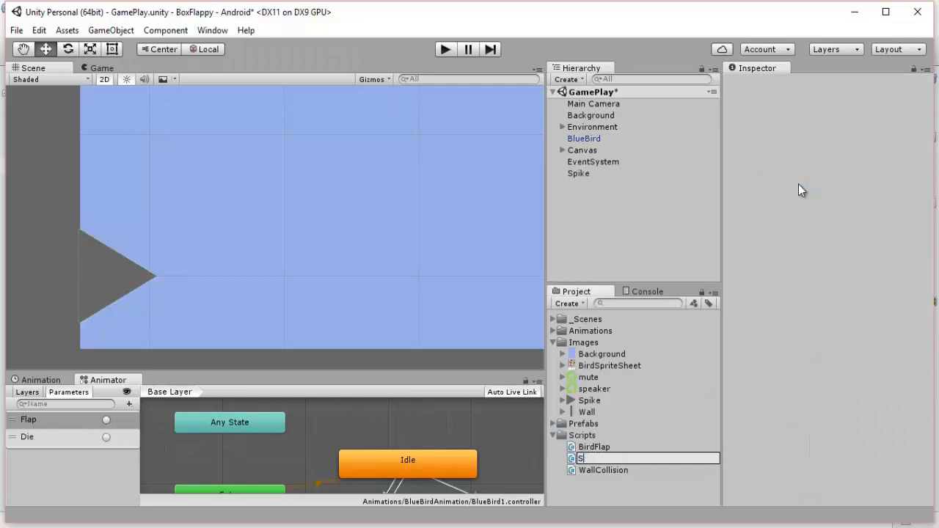
text(pikeCollision)
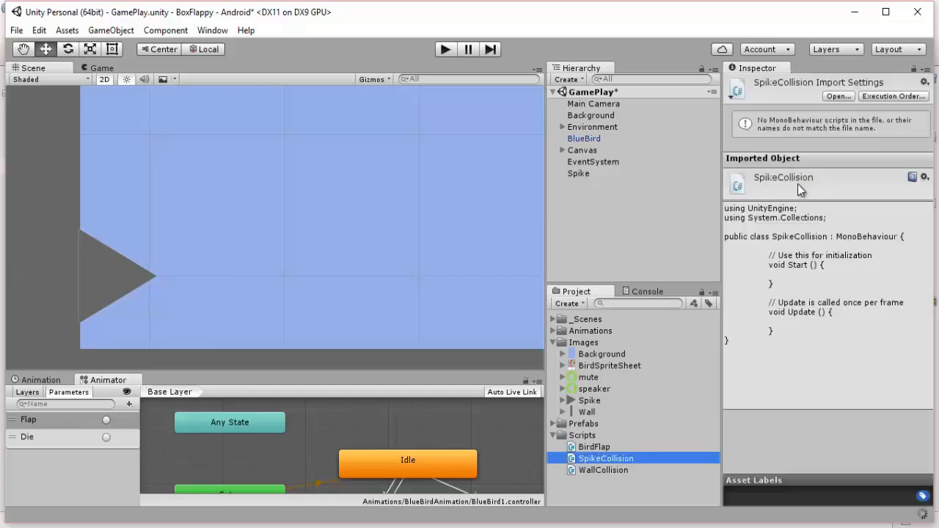
Attach the SpikeCollision script to the Spike object.
click(576, 173)
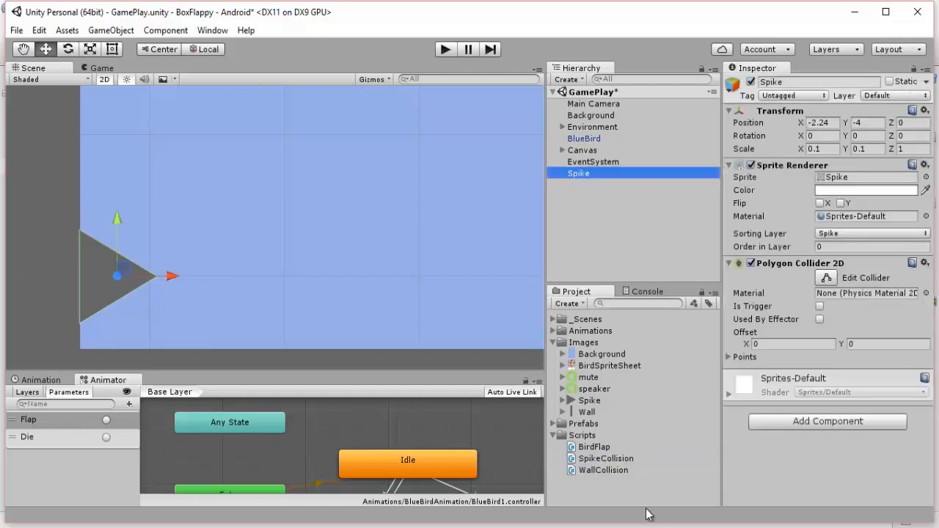
click(792, 422)
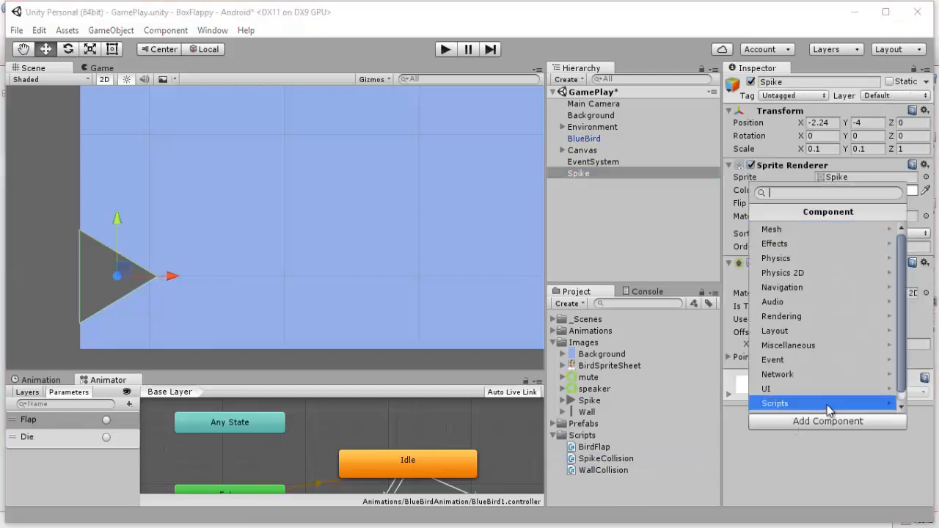
click(827, 405)
click(799, 245)
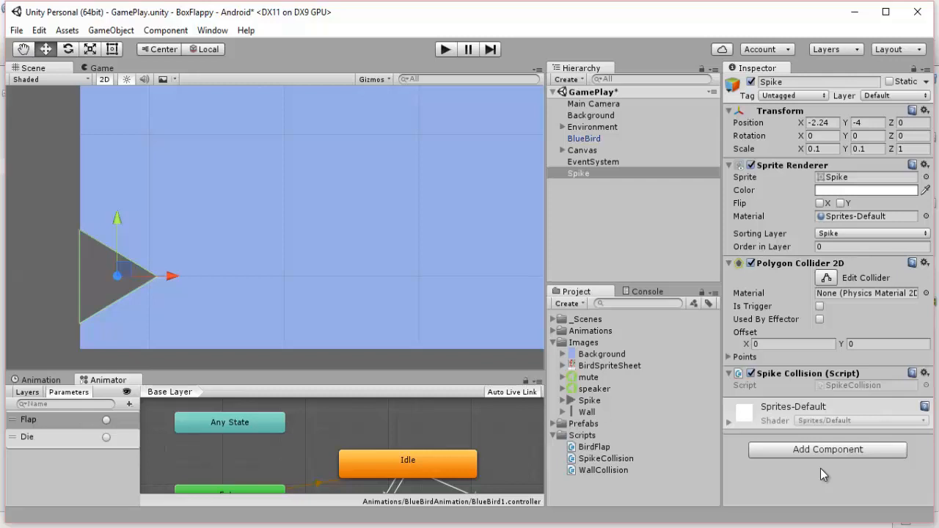
Examine the components on LeftWall, RightWall and Roof in the Environment group, including their Wall Collision script.
click(562, 128)
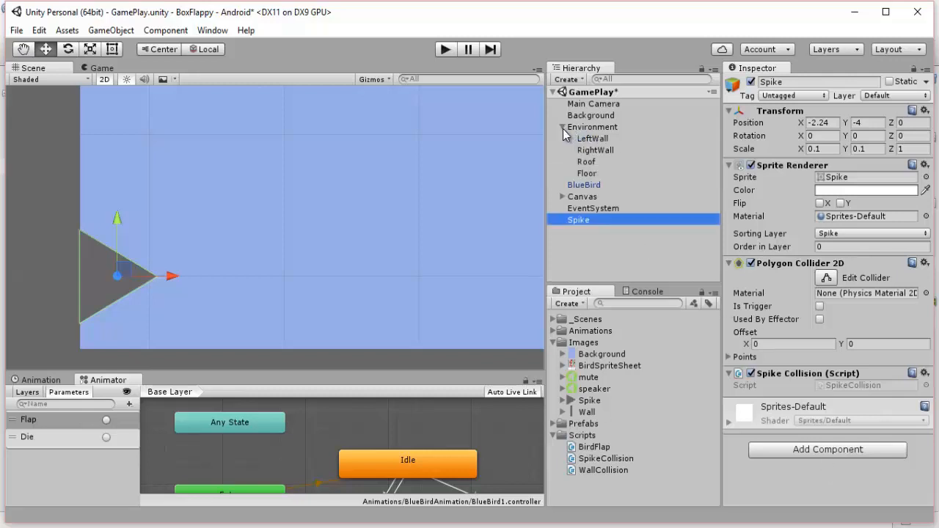
click(593, 139)
click(603, 149)
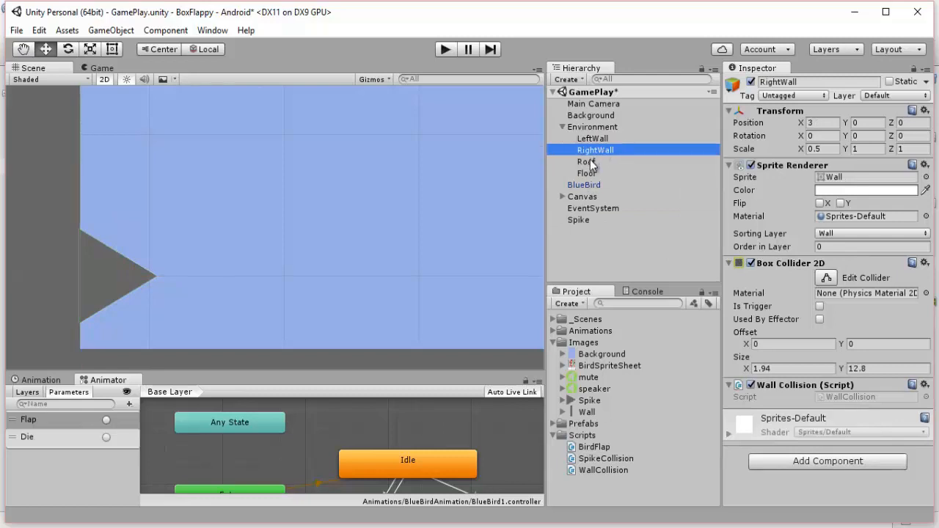
click(589, 161)
click(596, 138)
click(601, 150)
click(562, 127)
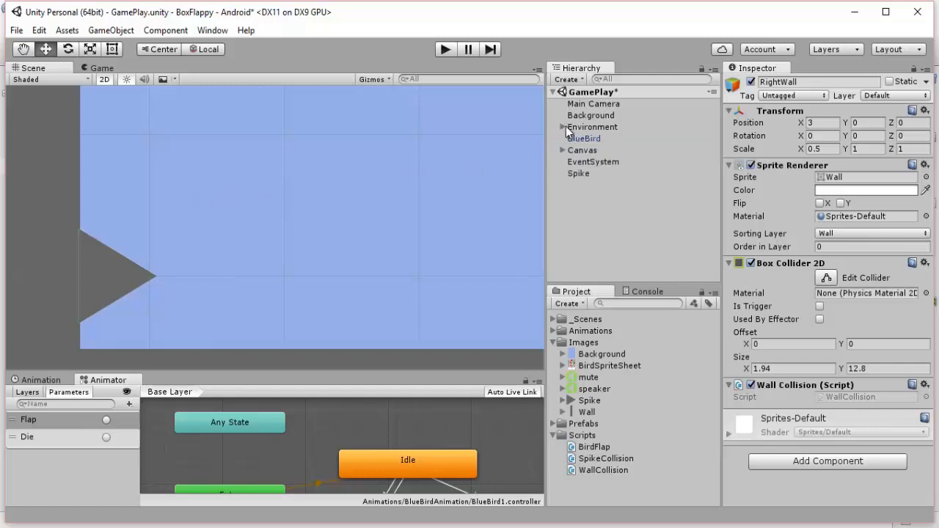
Review the Spike's components alongside LeftWall and the BirdFlap and SpikeCollision scripts.
click(586, 174)
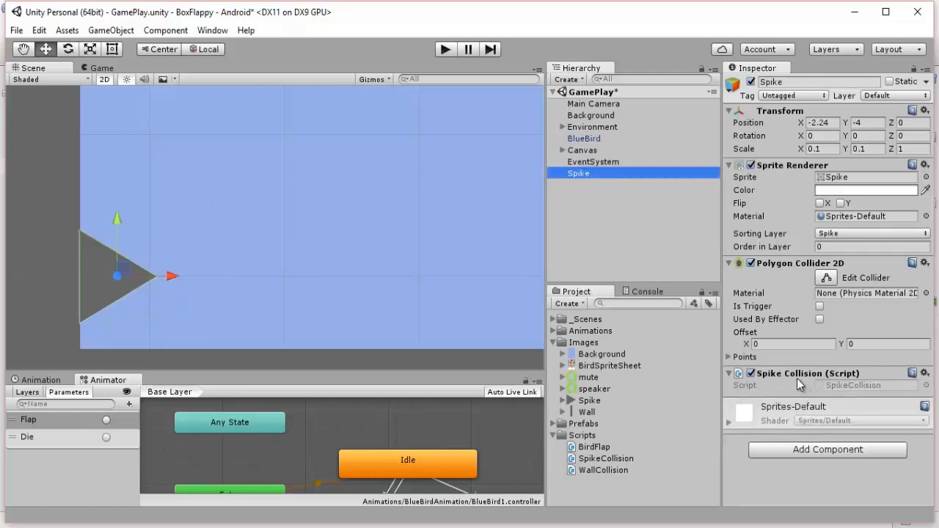
click(613, 459)
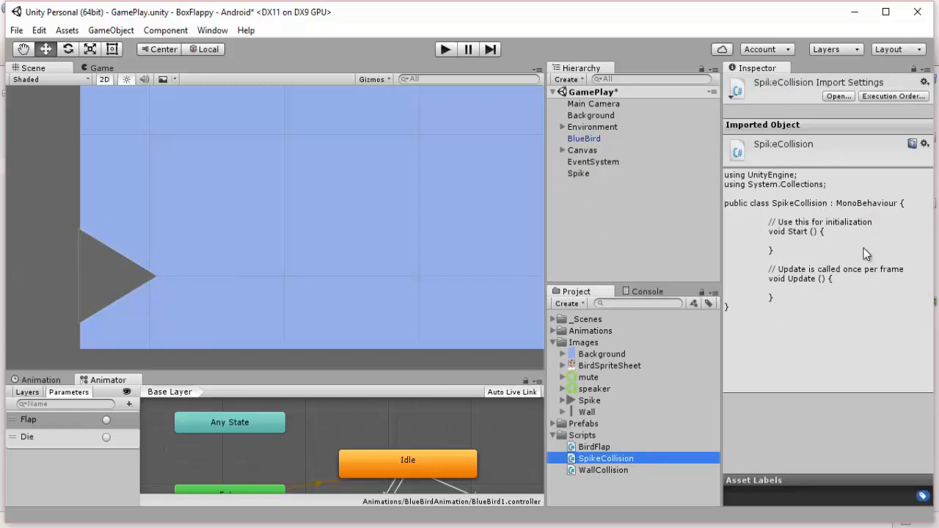
click(591, 402)
click(583, 173)
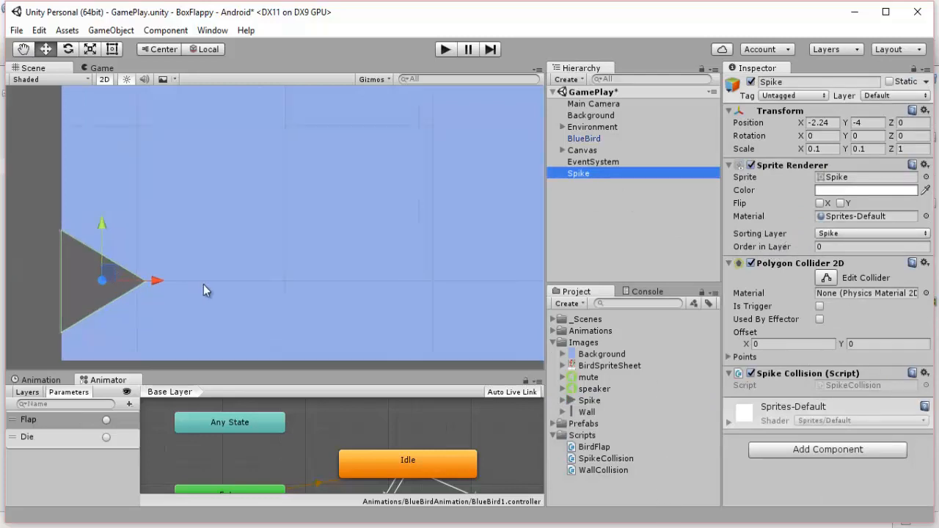
scroll(251, 284, down, 3)
scroll(245, 320, down, 3)
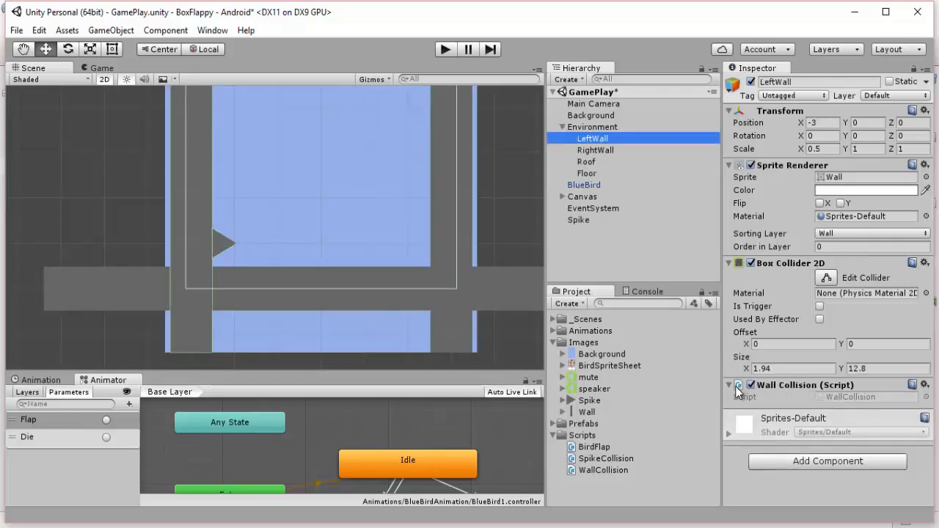
click(577, 220)
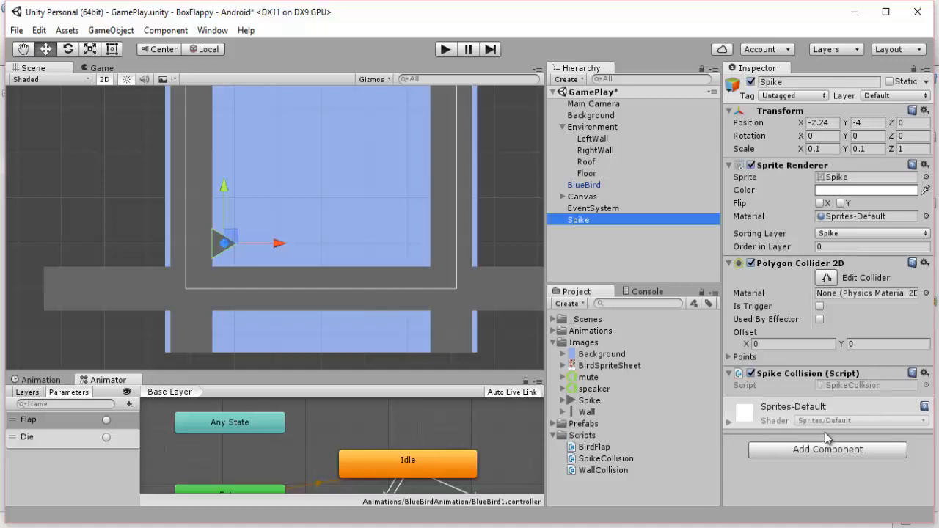
click(603, 448)
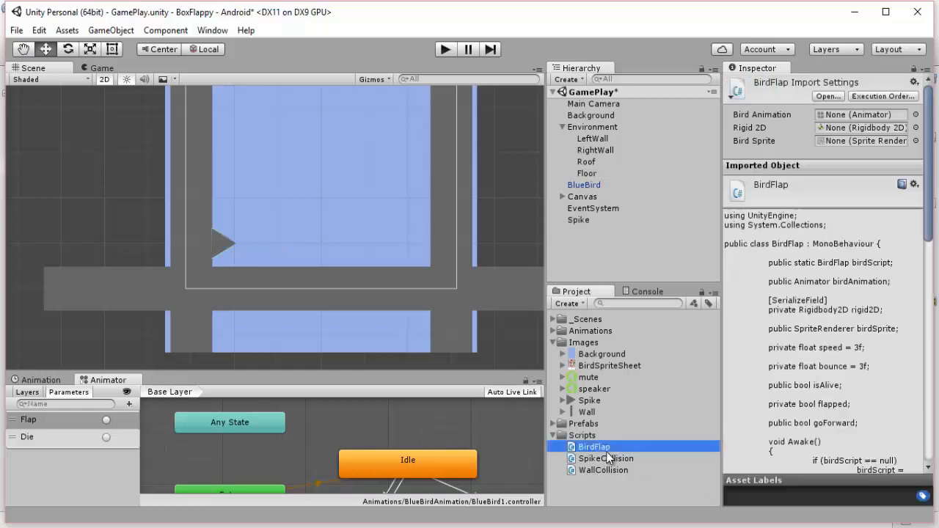
click(610, 459)
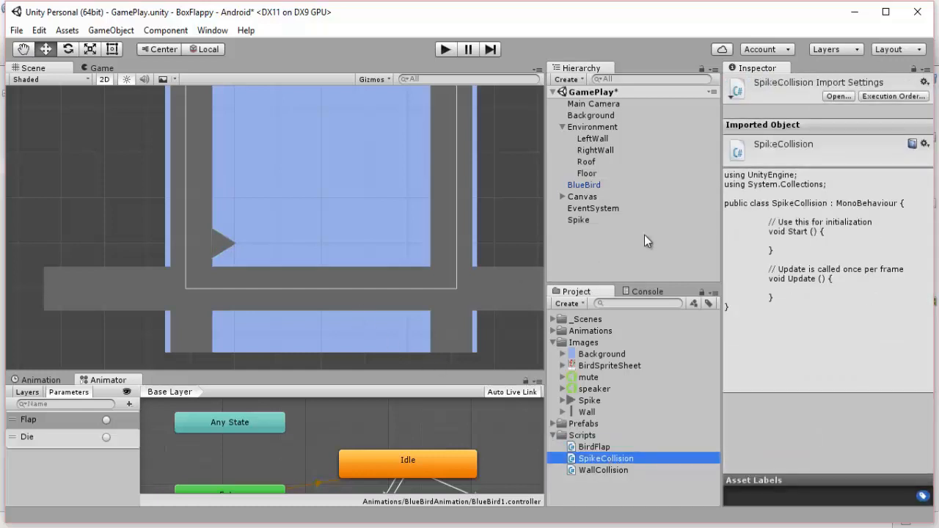
Duplicate the finished Spike object eight times, up to Spike (8).
click(580, 221)
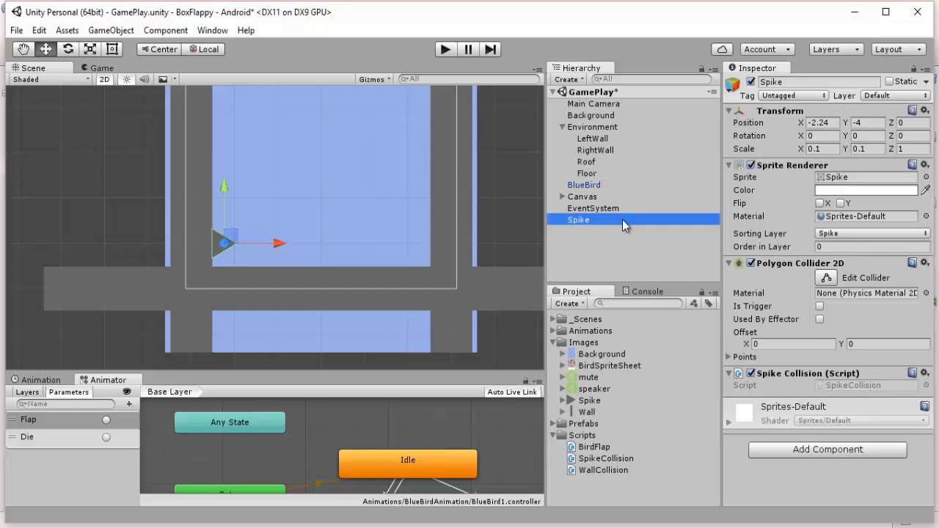
key(ctrl+d)
key(ctrl+d)
key(ctrl+d)
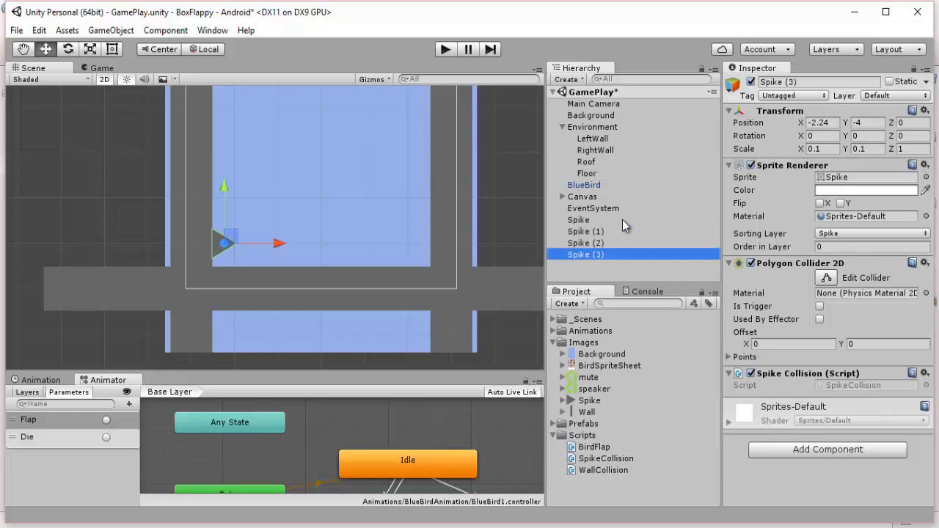
key(ctrl+d)
key(ctrl+d)
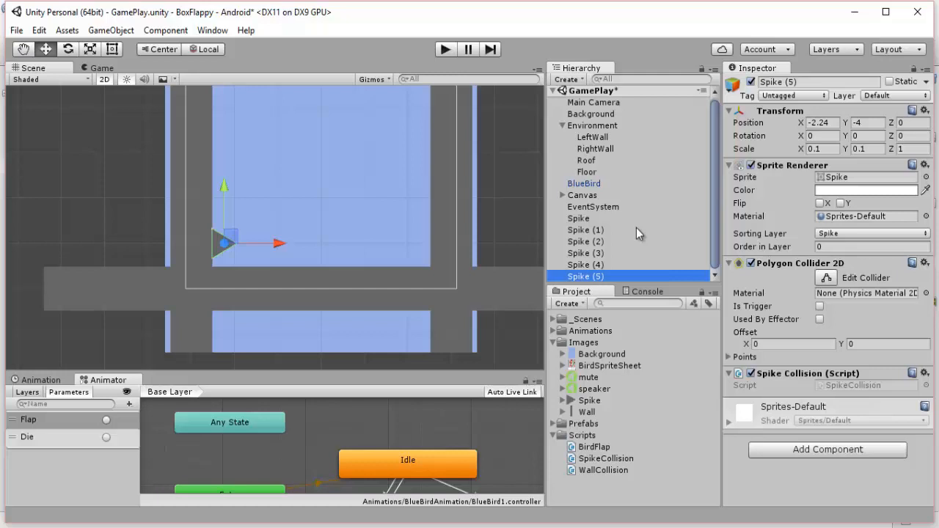
key(ctrl+d)
key(ctrl+d)
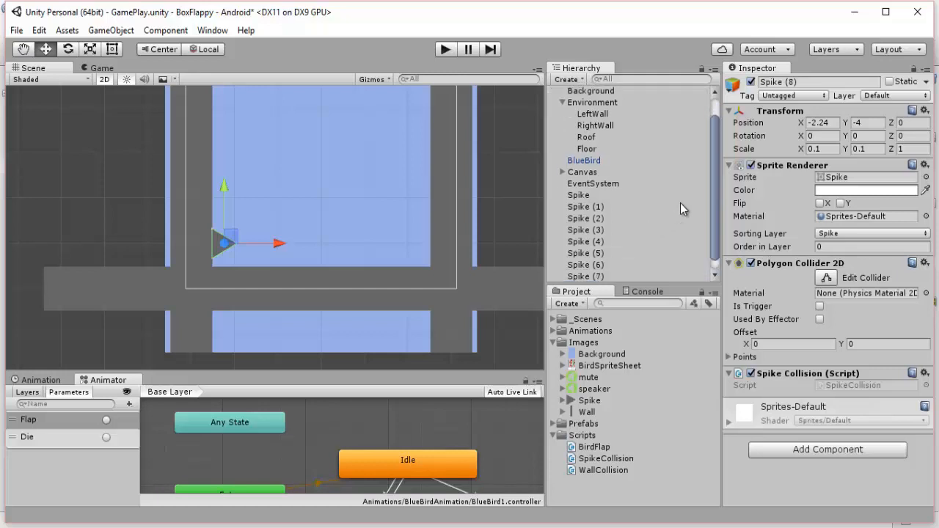
key(ctrl+d)
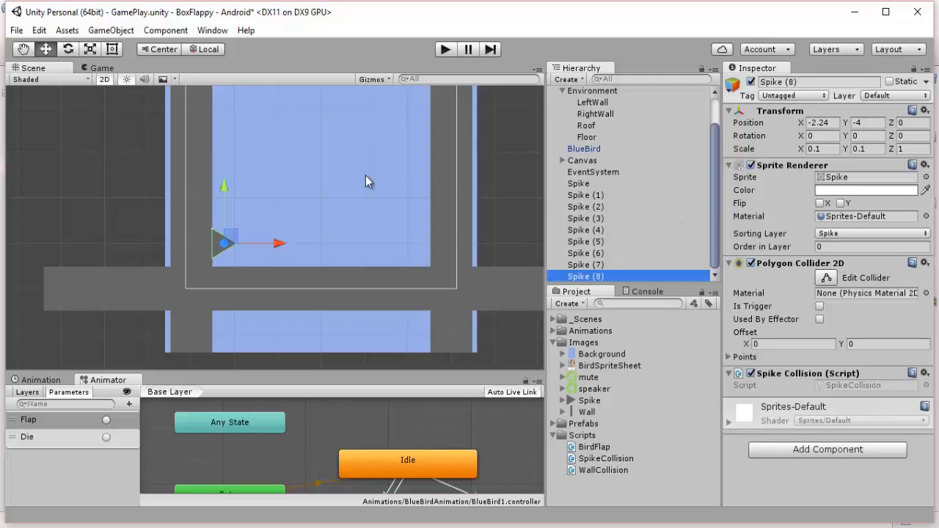
Move Spike (1) up along the left wall to Y about -3.2, just above the original Spike.
click(588, 195)
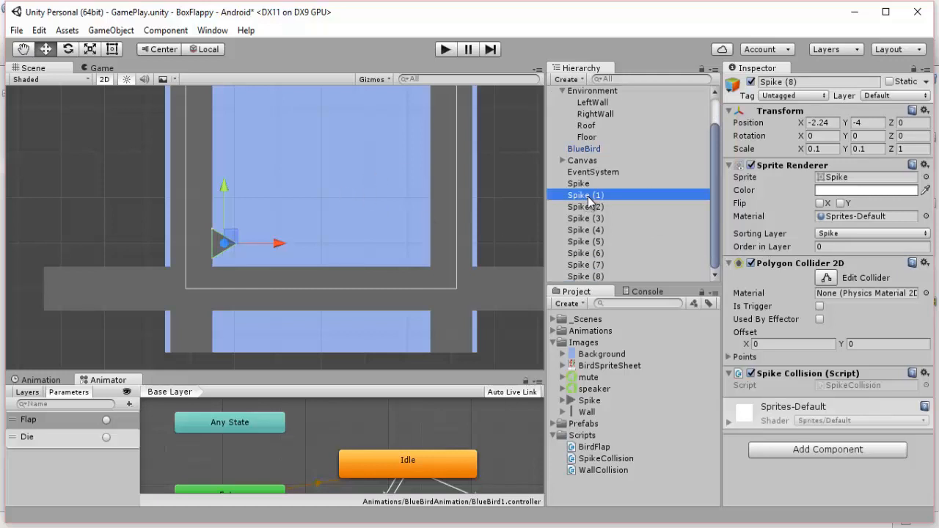
click(227, 188)
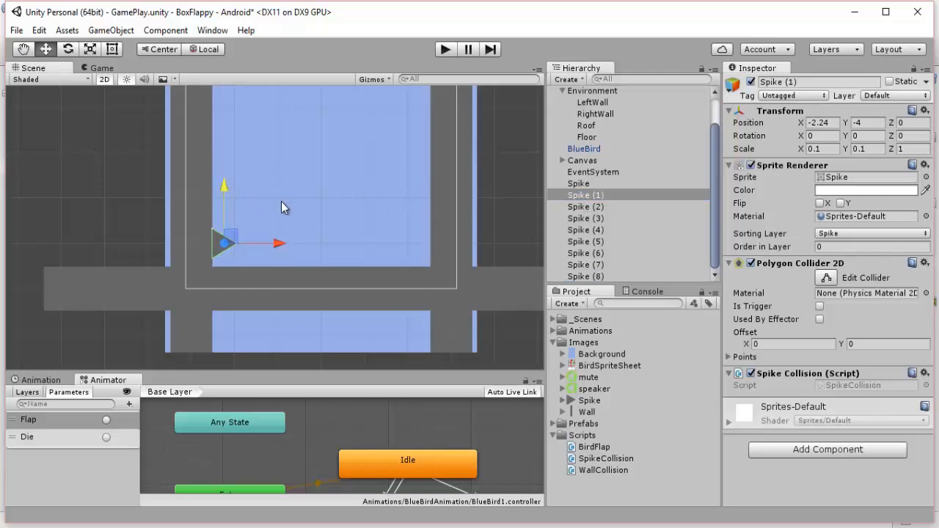
scroll(270, 208, down, 5)
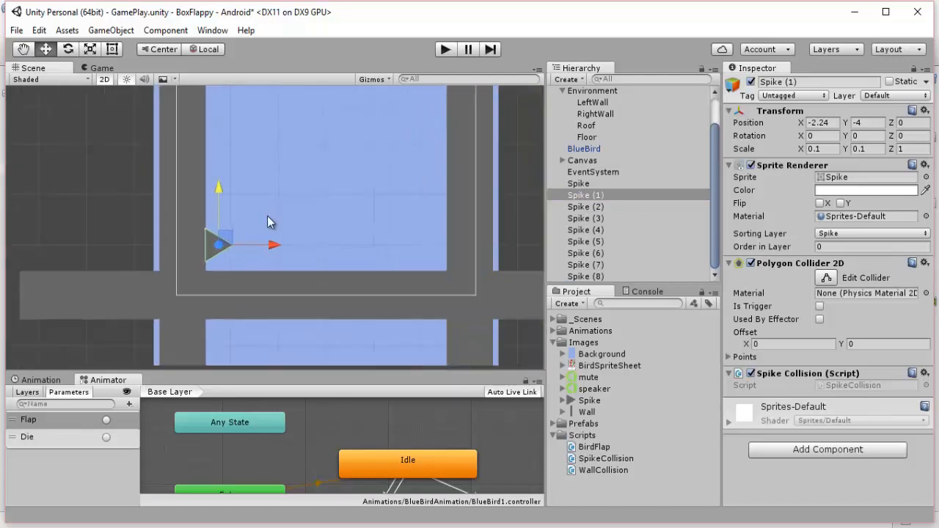
scroll(269, 232, down, 2)
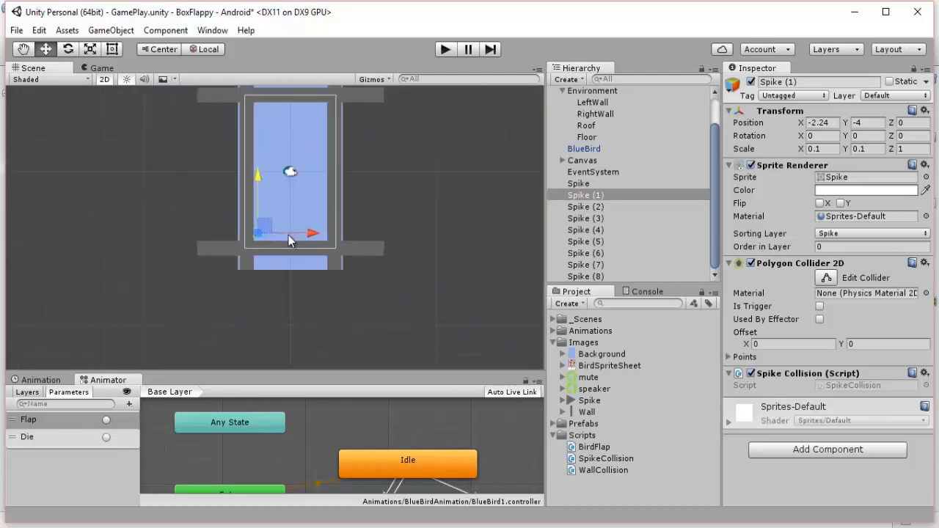
key(q)
scroll(404, 212, up, 4)
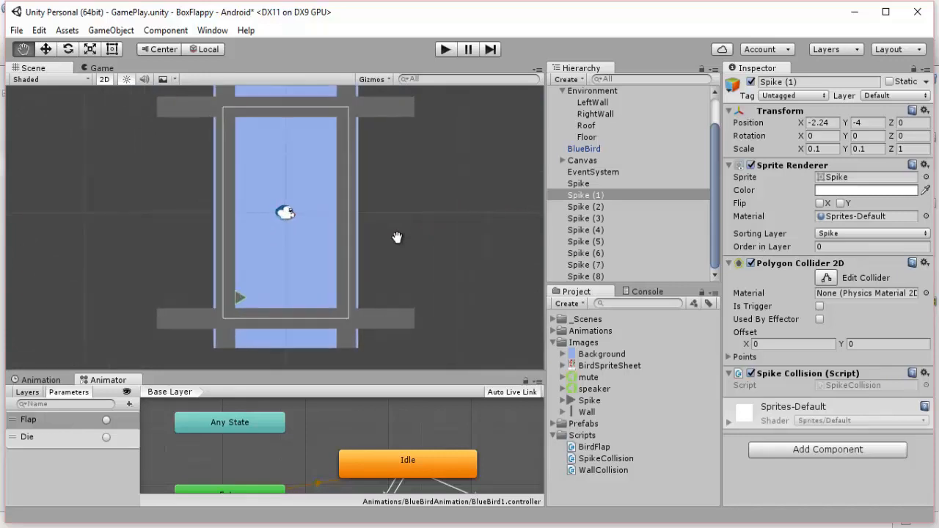
scroll(397, 237, up, 1)
scroll(409, 235, up, 1)
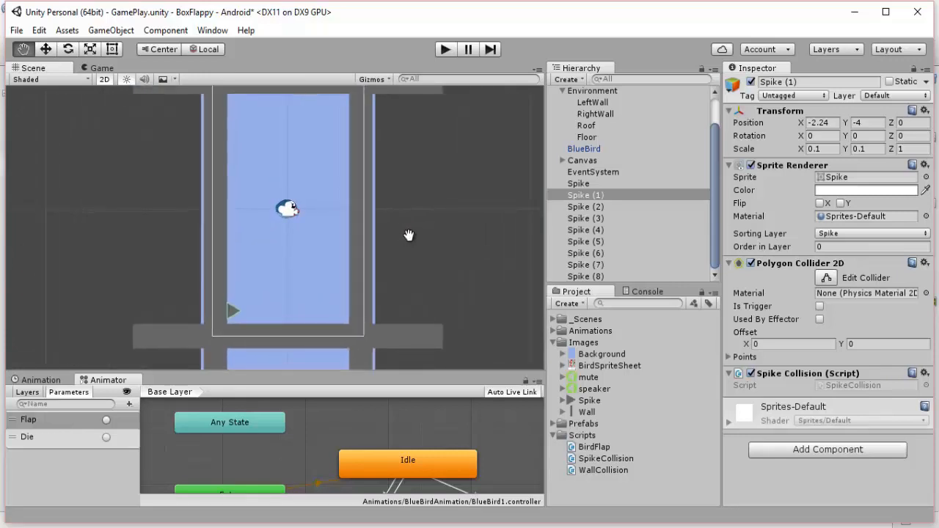
drag(408, 235, 408, 254)
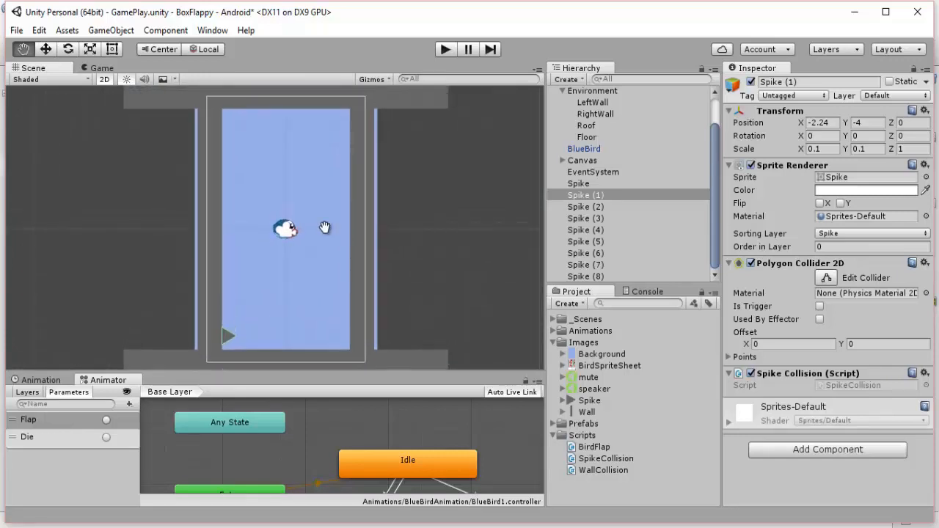
click(46, 49)
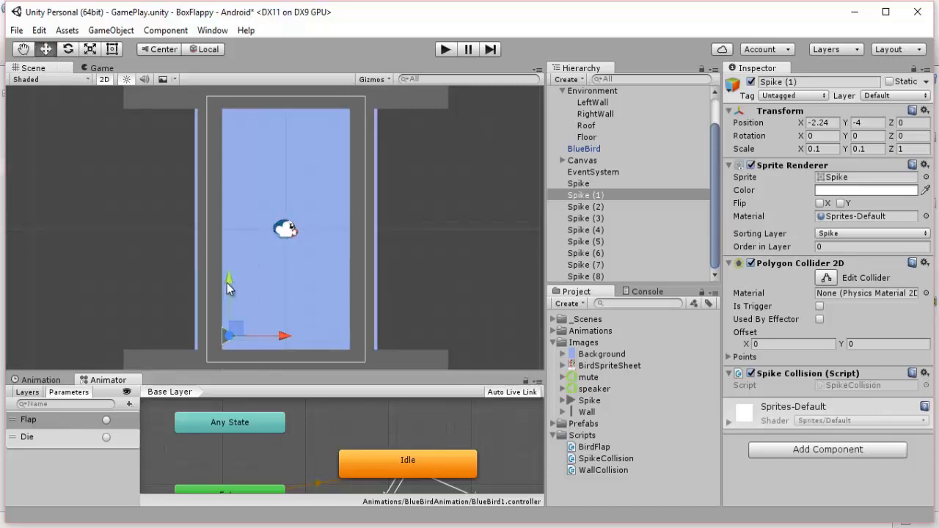
drag(229, 278, 230, 259)
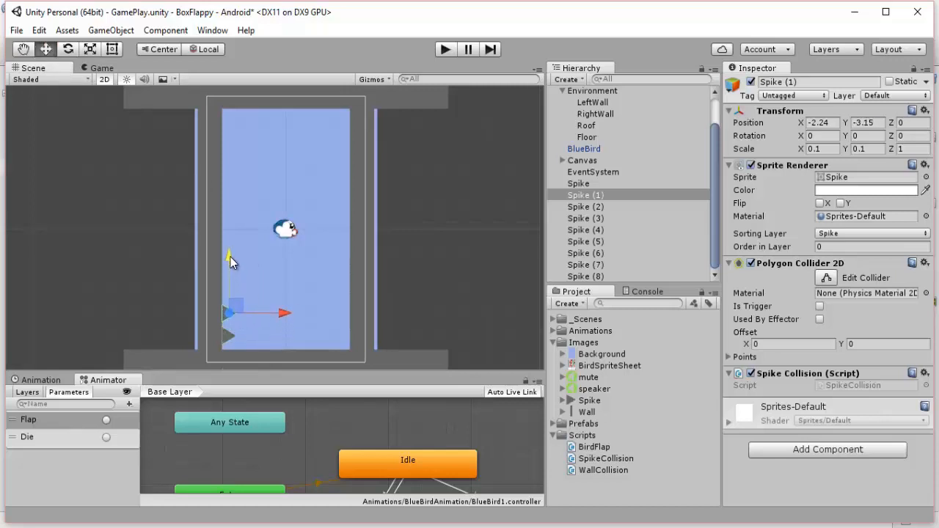
Stack Spike (2), (3), (4) and (5) upward along the left wall at Y about -2.44, -1.65, -0.8 and 0.05.
click(587, 205)
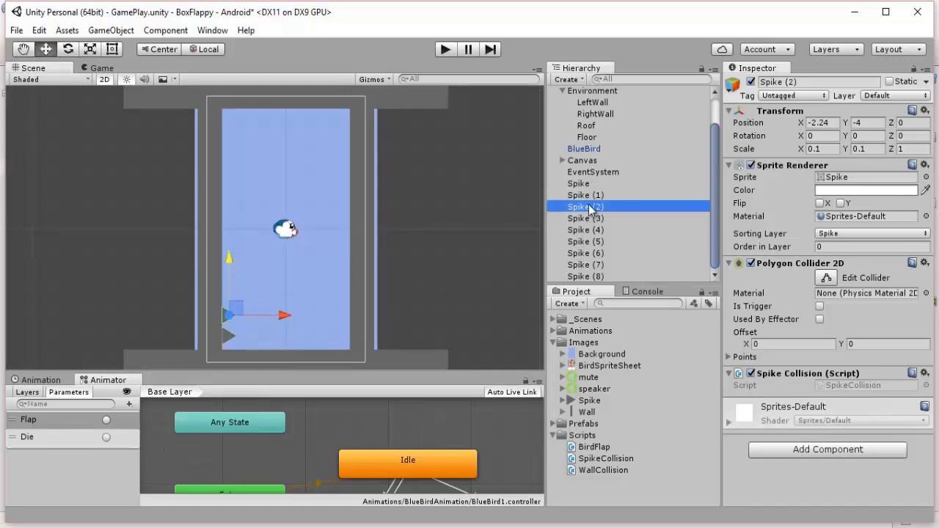
drag(227, 275, 236, 233)
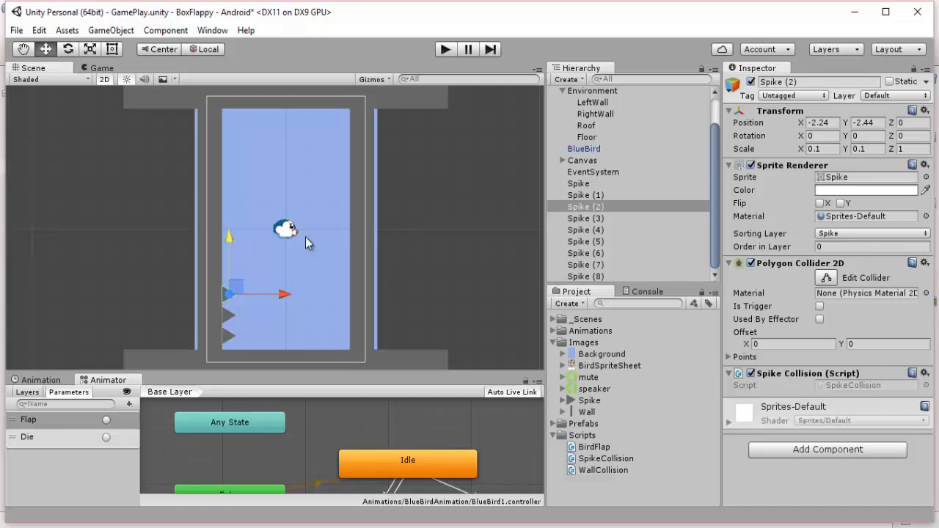
click(594, 218)
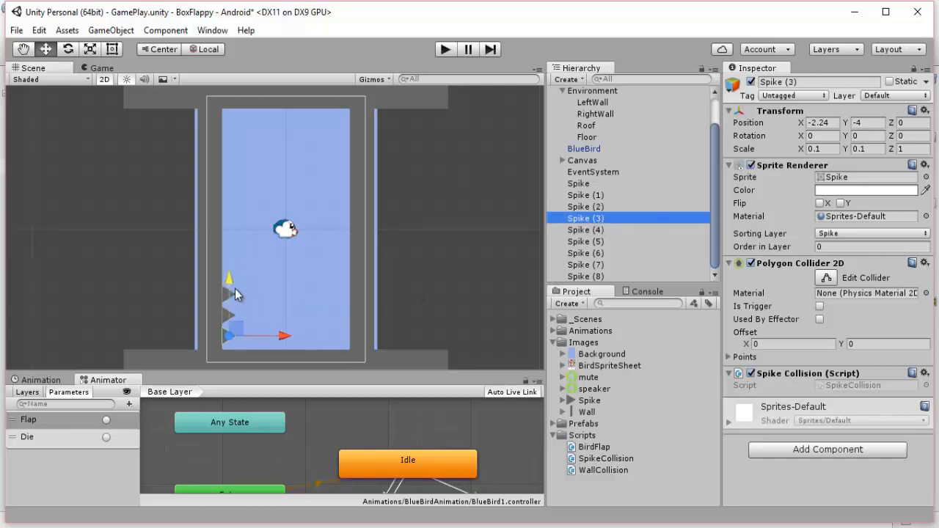
drag(228, 286, 237, 217)
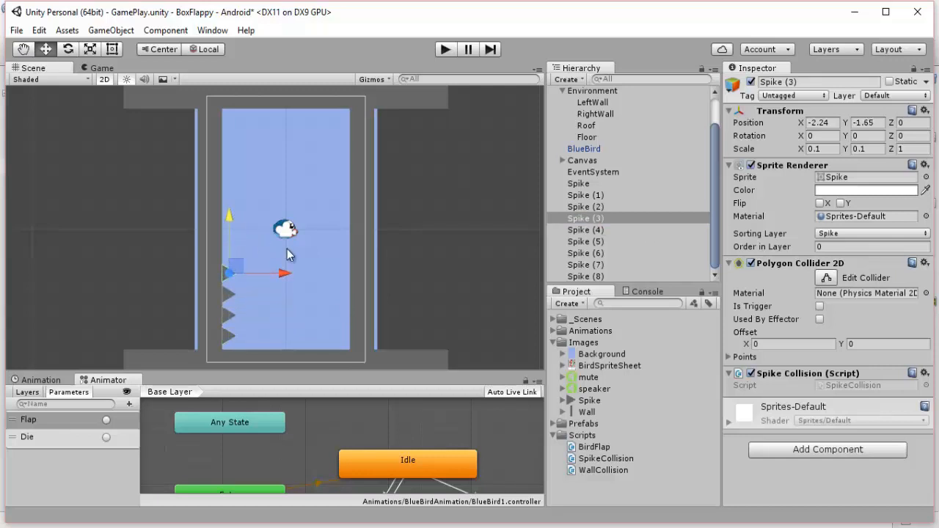
click(586, 230)
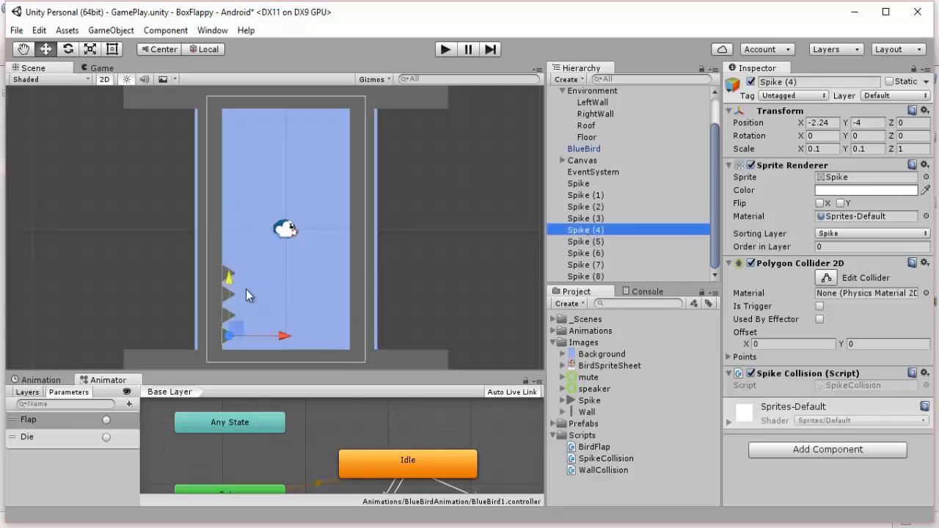
drag(229, 277, 234, 194)
click(596, 243)
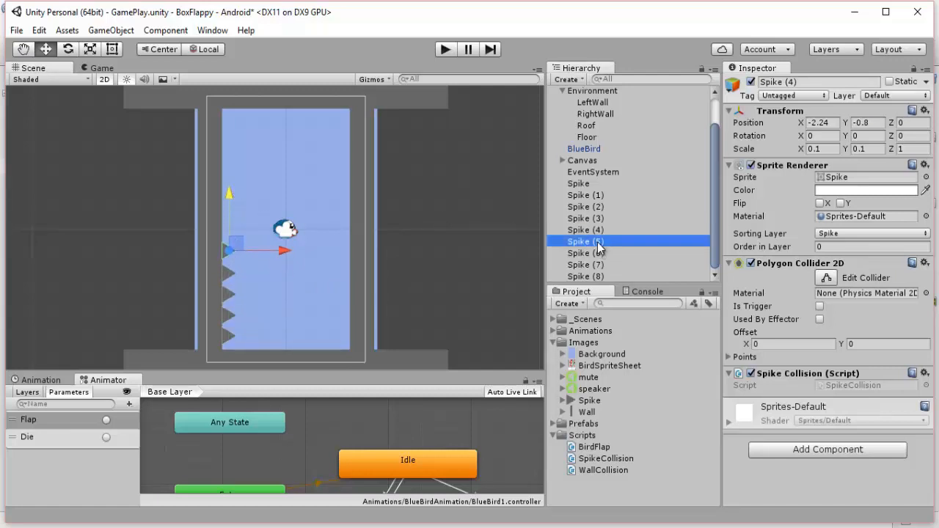
drag(230, 278, 230, 174)
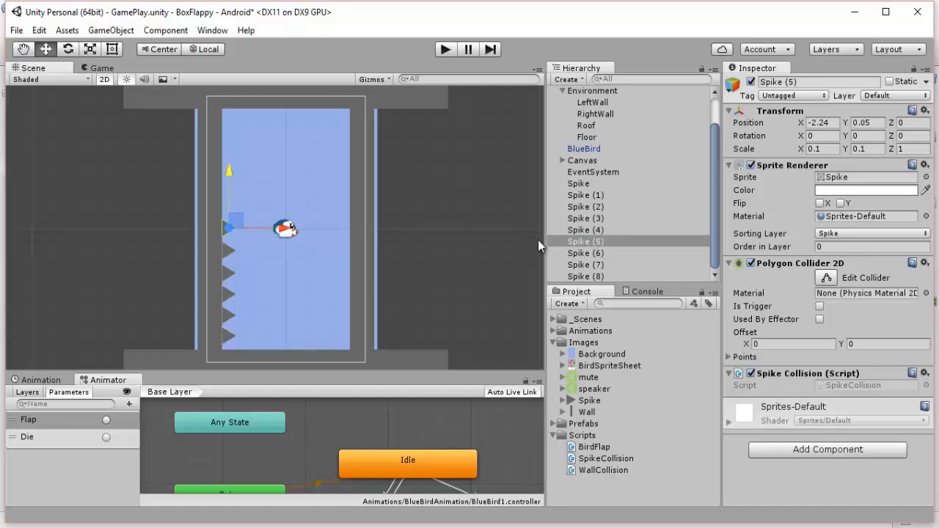
Continue the left wall's spike column with Spike (6), (7) and (8) at Y about 0.82, 1.64 and 2.4.
click(585, 252)
drag(229, 280, 229, 154)
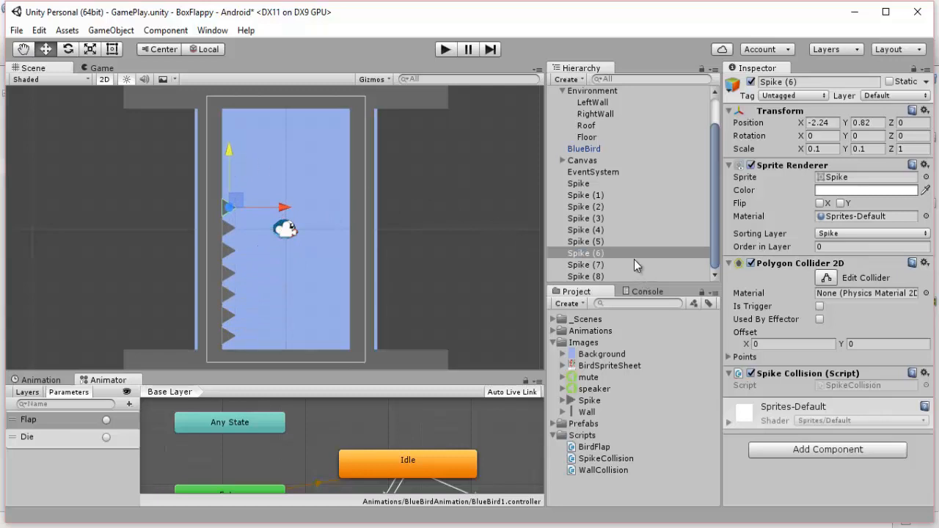
click(596, 265)
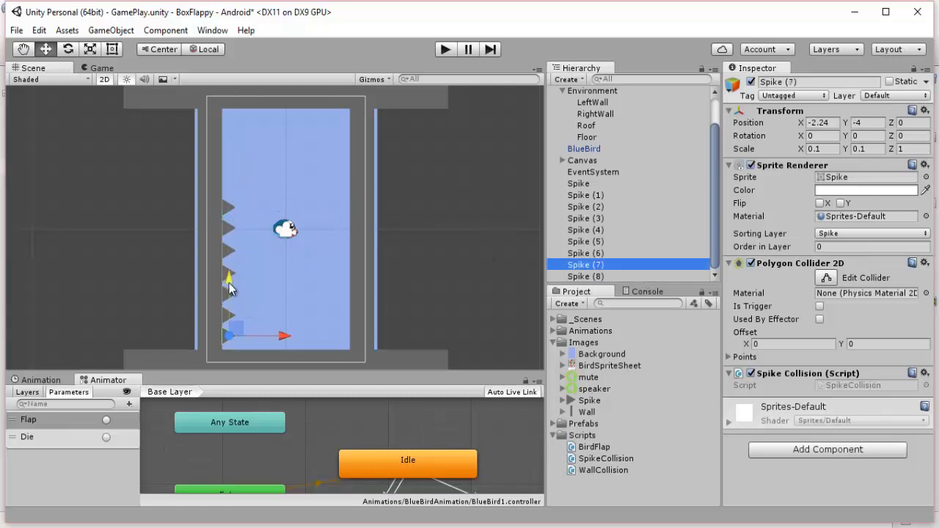
drag(229, 283, 254, 130)
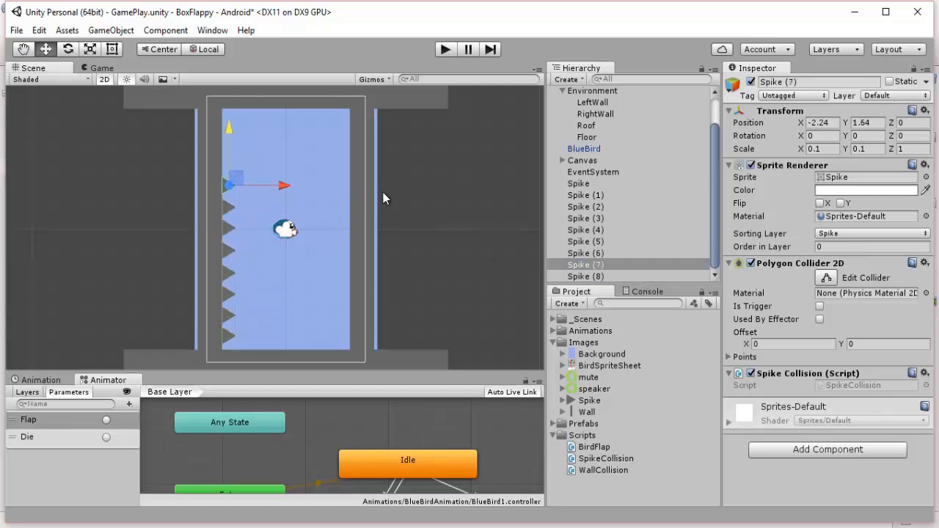
click(618, 275)
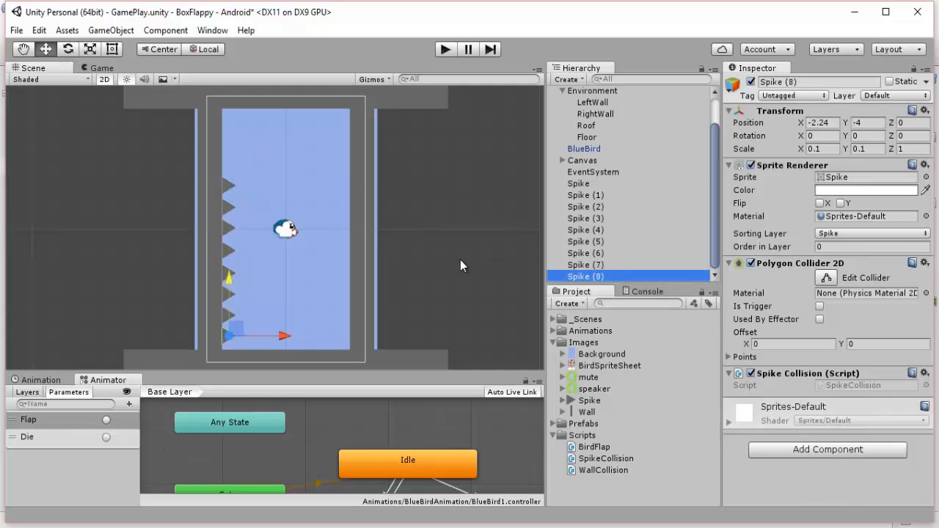
drag(229, 279, 259, 112)
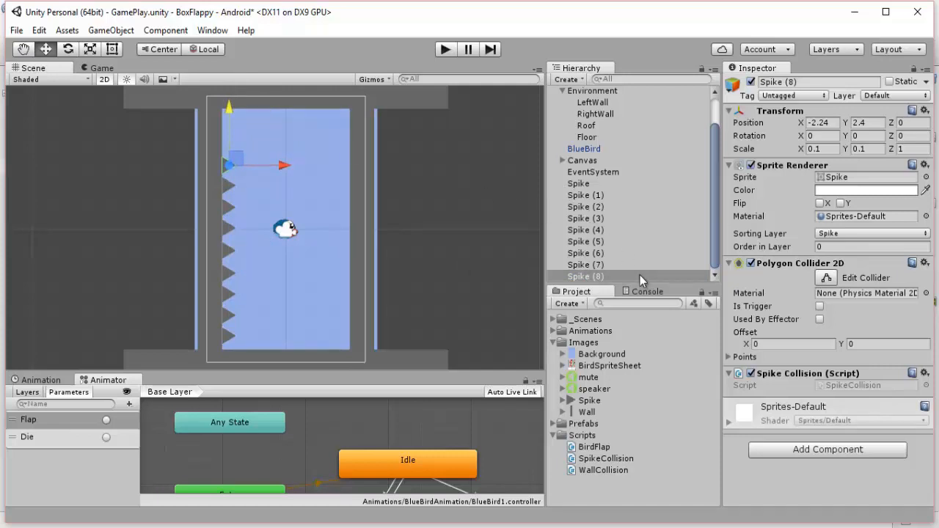
Duplicate Spike (8) twice and move the copies up to Y about 3.17 and 3.96 below the roof.
key(ctrl+d)
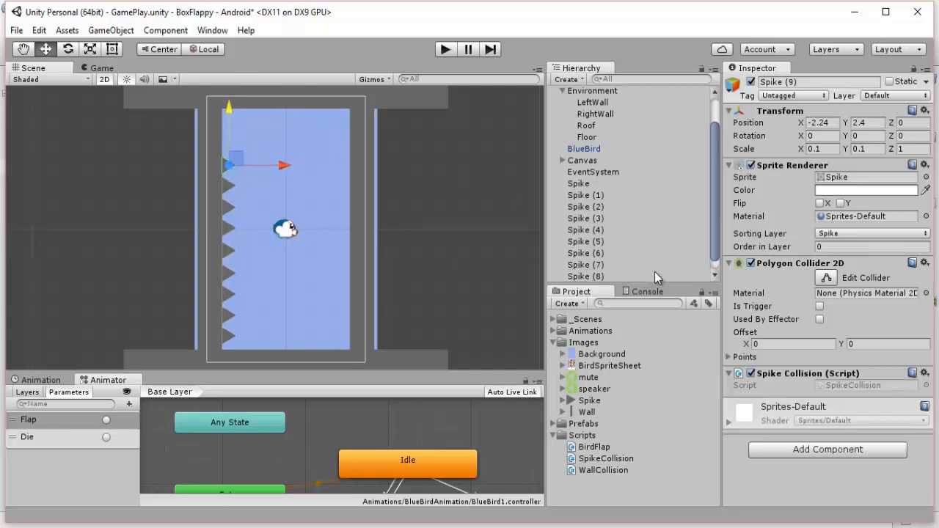
key(ctrl+d)
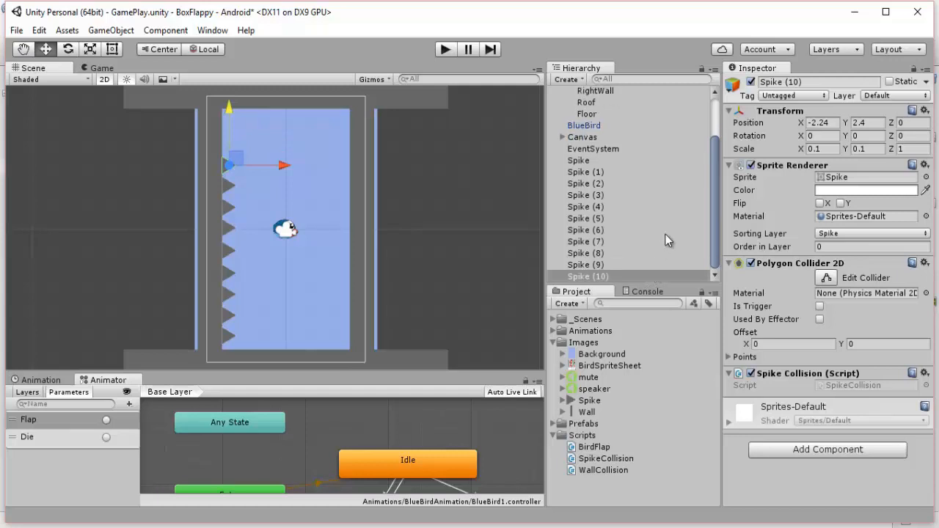
click(596, 265)
drag(229, 113, 235, 91)
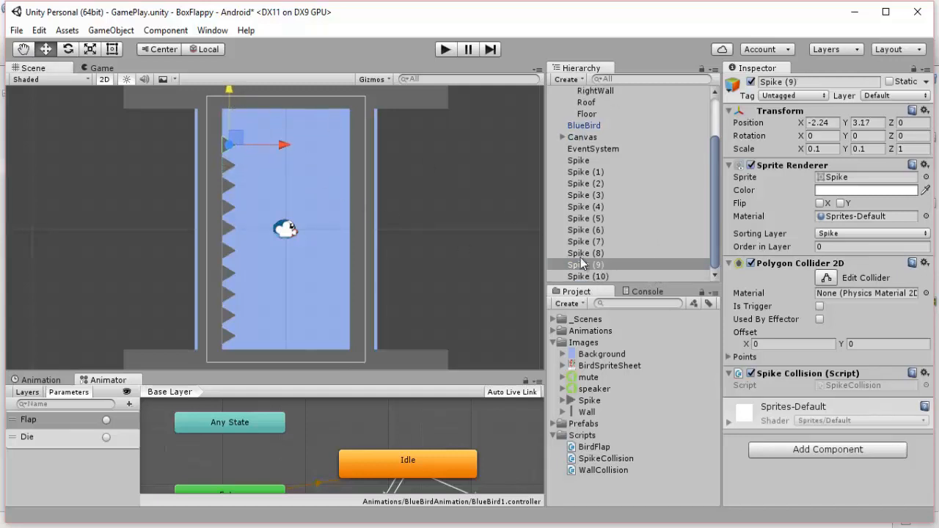
click(595, 276)
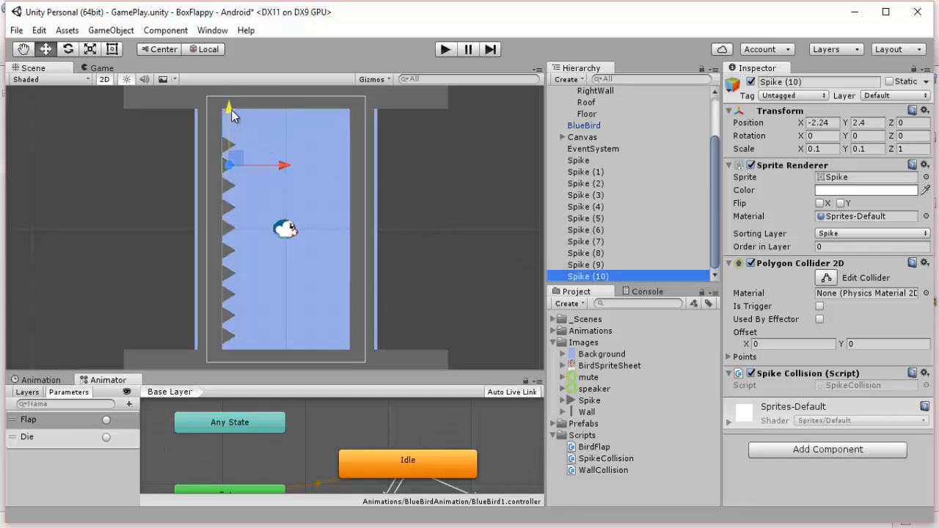
drag(231, 115, 240, 66)
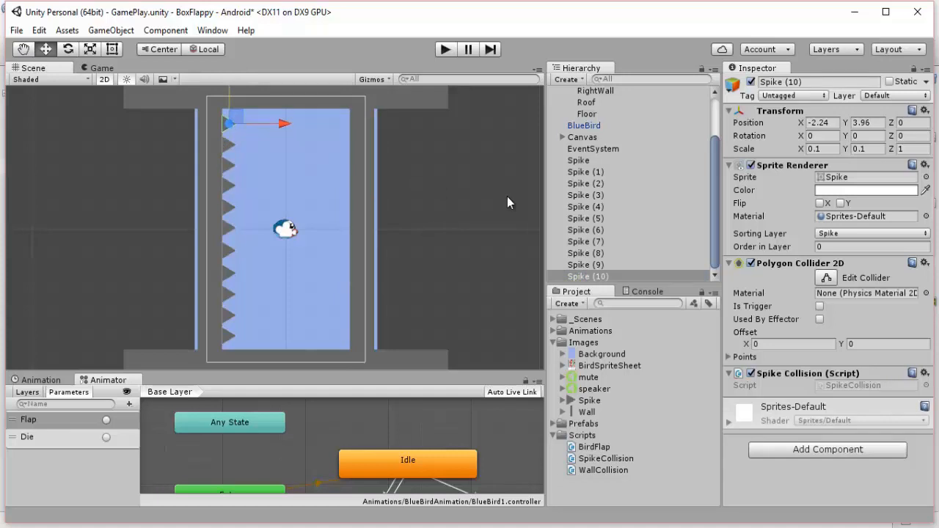
Examine the spacing of the spike column along the left wall, from the roof down to the floor.
scroll(415, 225, up, 4)
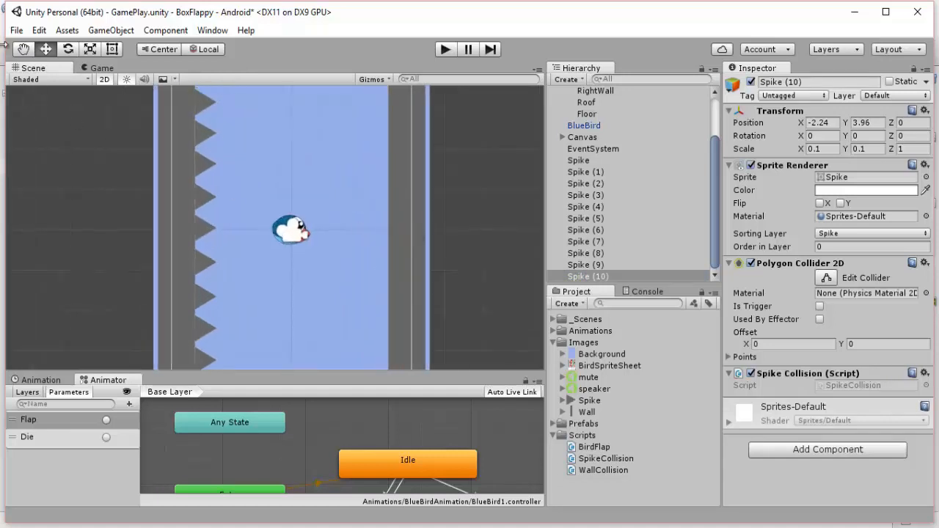
middle_drag(477, 218, 488, 358)
drag(488, 359, 494, 423)
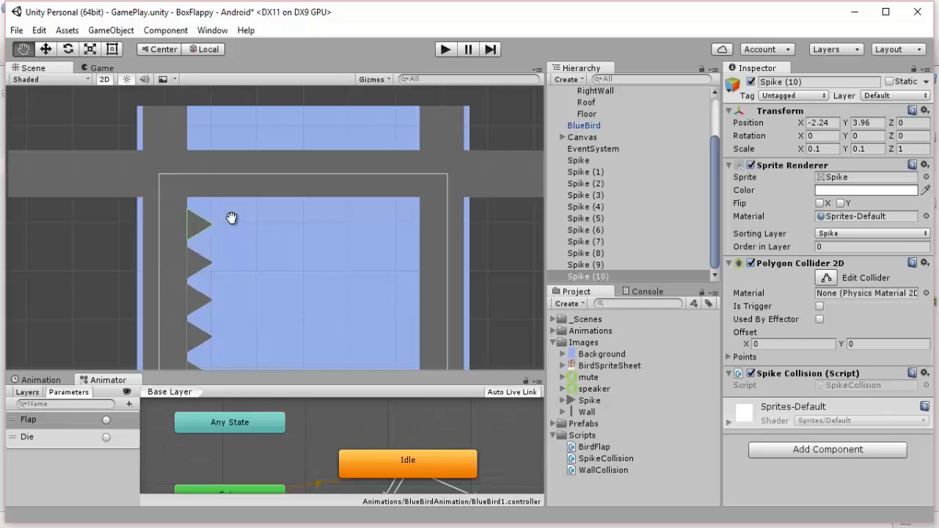
scroll(455, 278, down, 5)
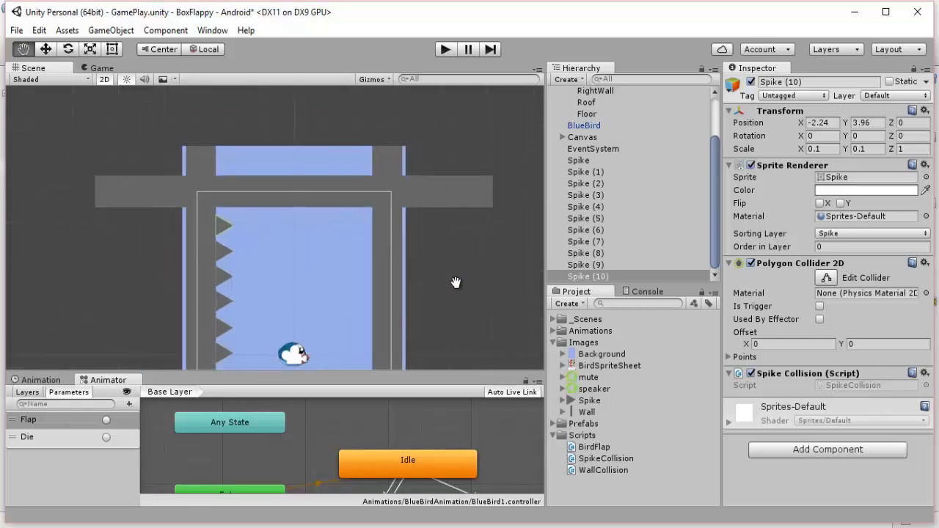
drag(448, 314, 416, 220)
scroll(426, 239, down, 5)
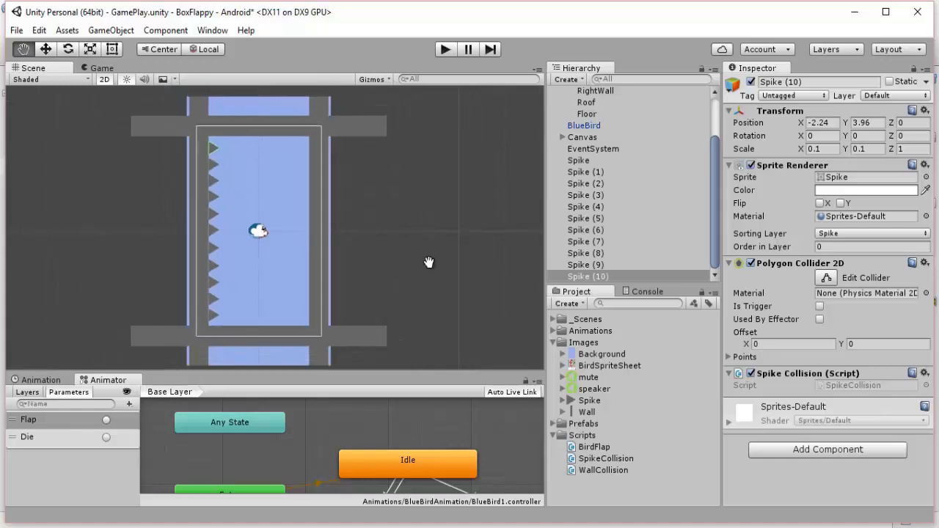
scroll(427, 261, up, 2)
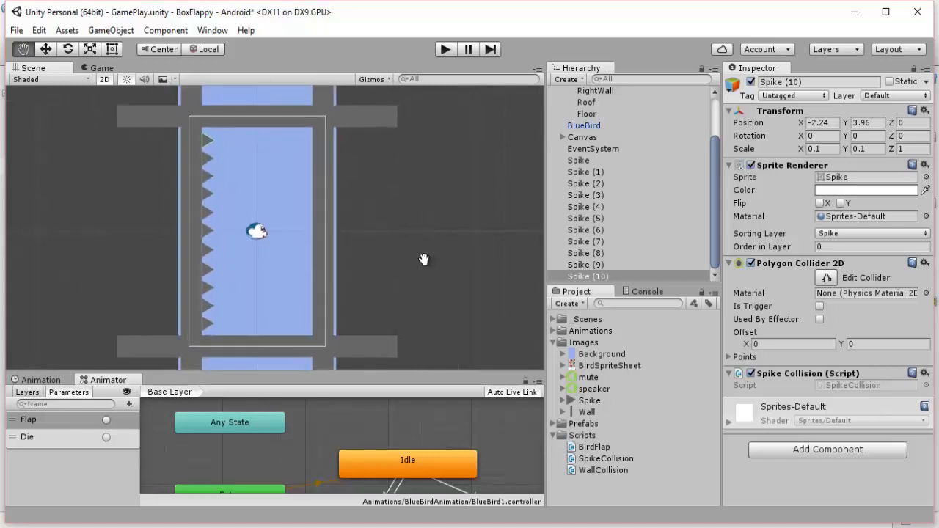
Examine the spike column along the left wall, from the lowest spike at the floor up to the roof.
click(589, 159)
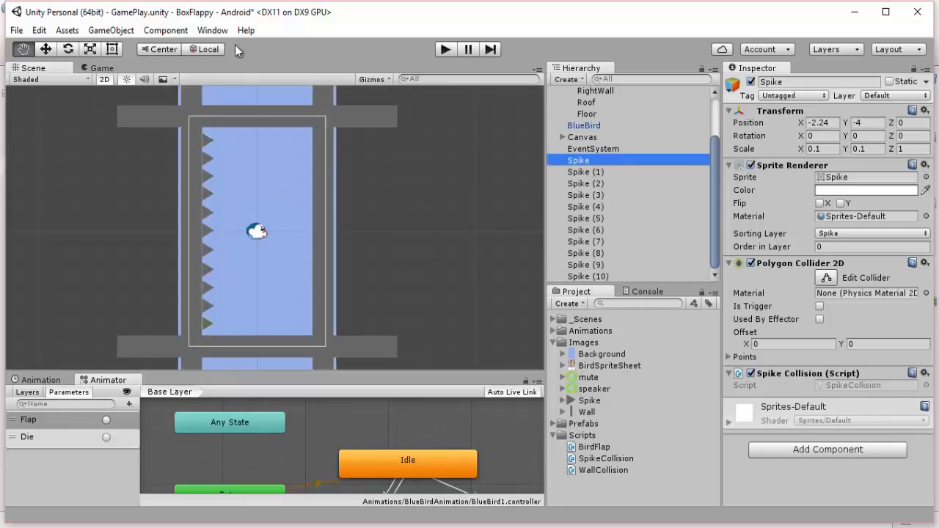
click(45, 49)
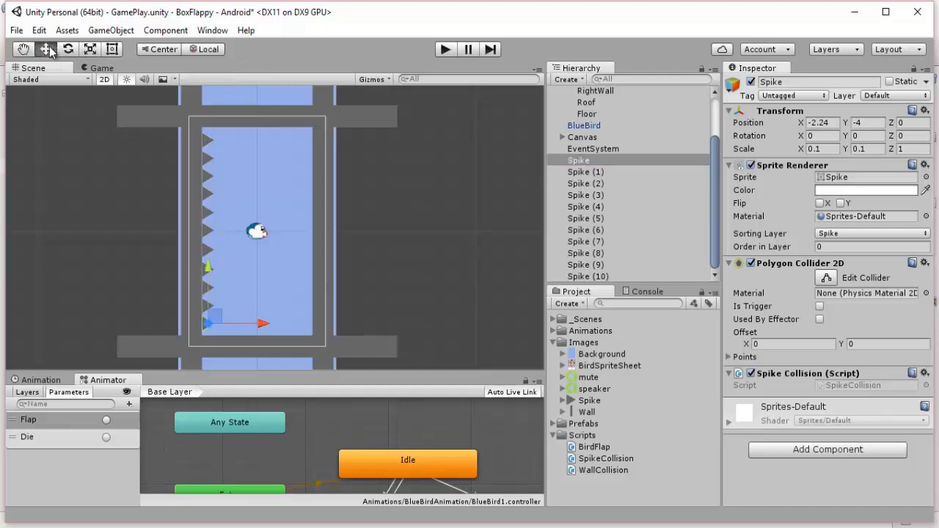
click(587, 173)
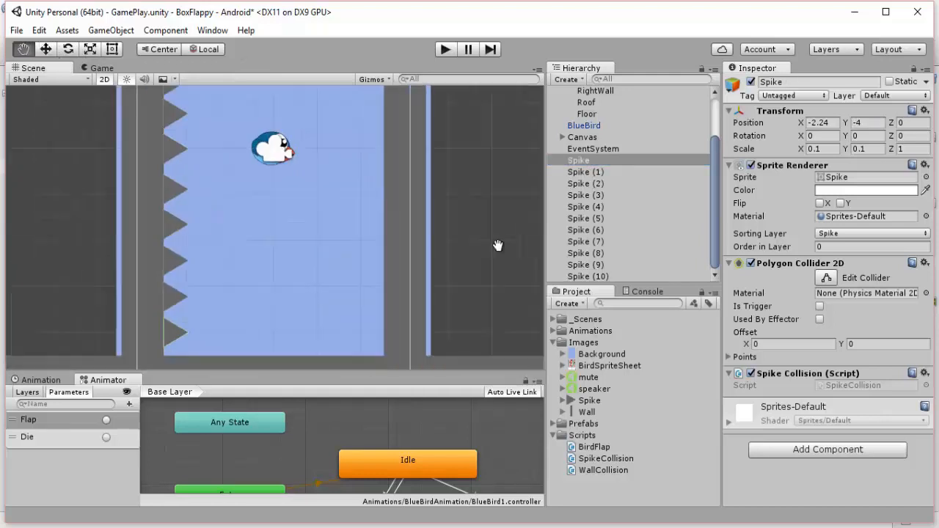
drag(341, 315, 377, 281)
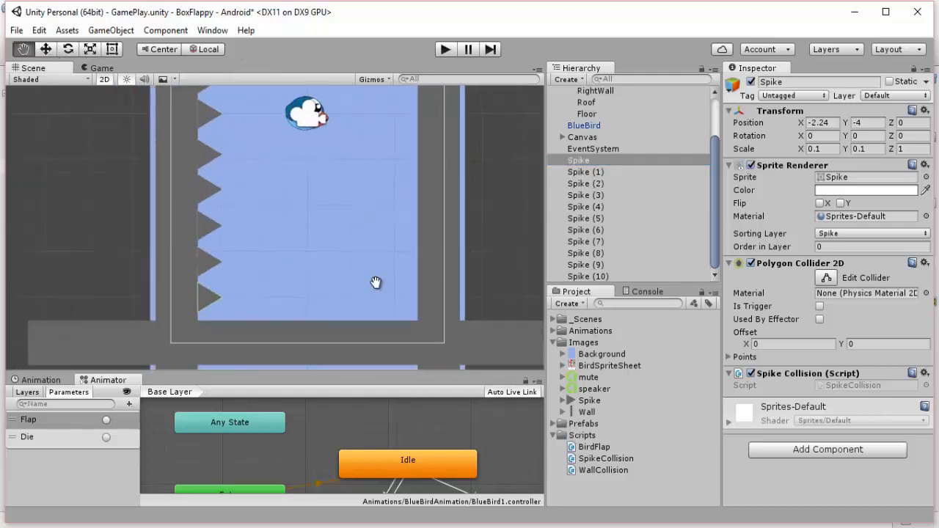
scroll(379, 272, up, 6)
scroll(379, 272, down, 5)
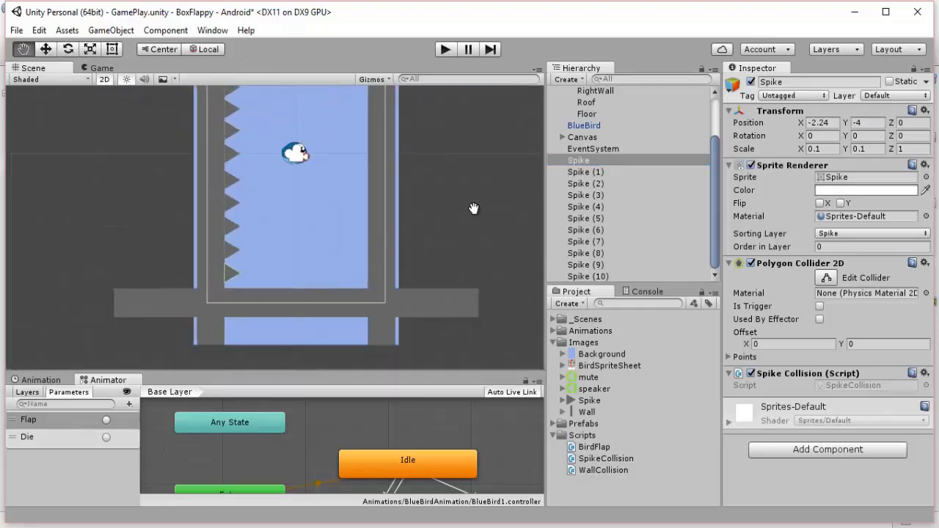
drag(474, 208, 454, 300)
scroll(388, 235, up, 4)
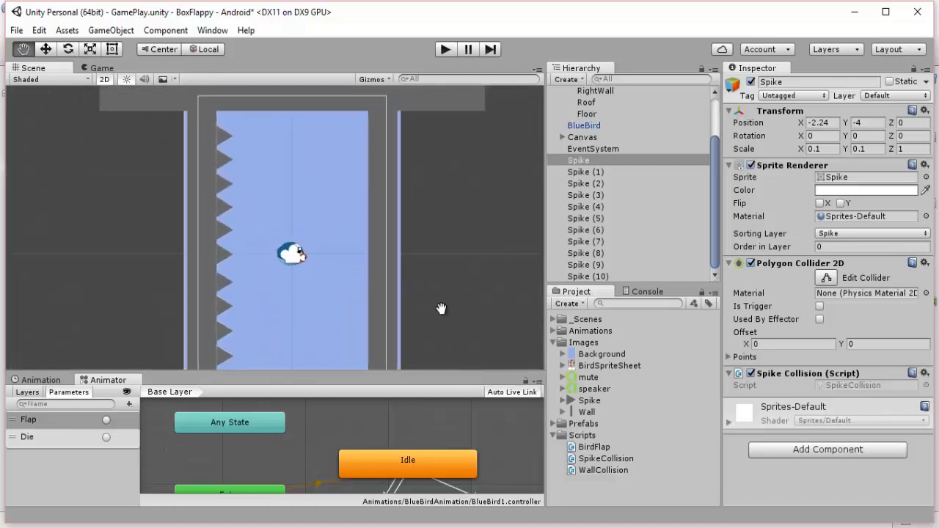
Inspect the lowest spikes against the left wall up close and check the spike column in the Game view.
drag(375, 296, 355, 190)
drag(267, 310, 310, 254)
scroll(289, 302, up, 6)
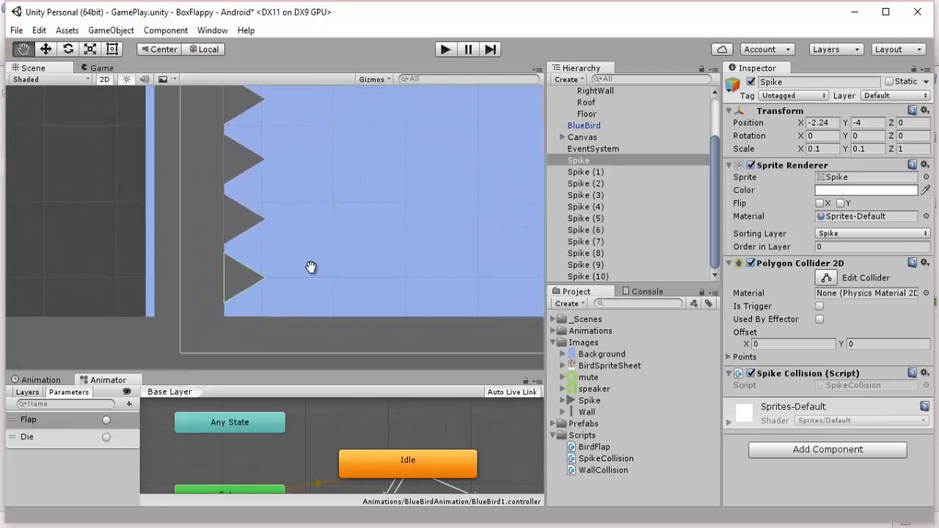
scroll(273, 267, up, 1)
scroll(276, 277, up, 1)
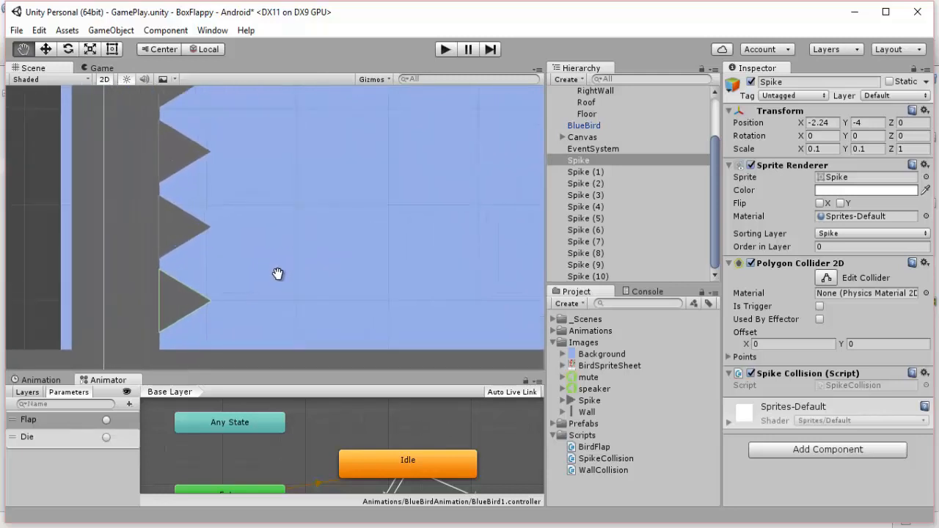
click(603, 175)
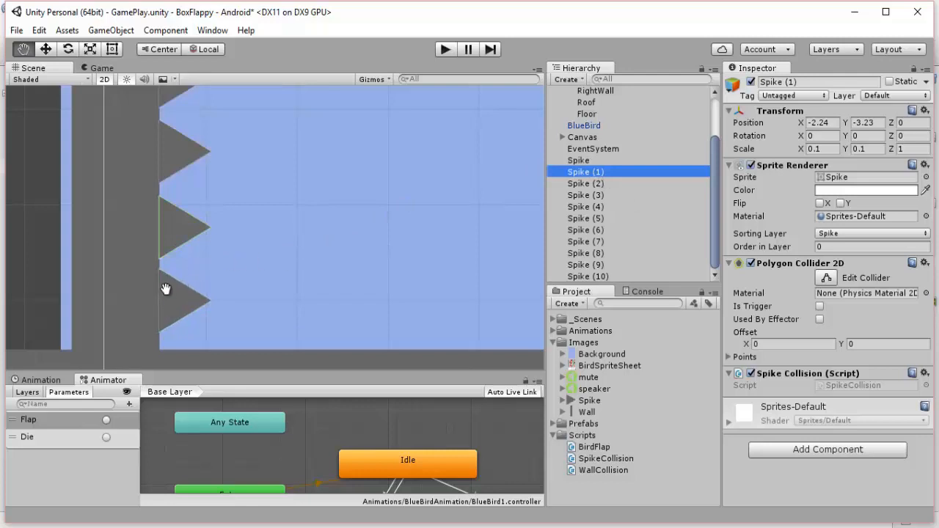
scroll(164, 297, up, 1)
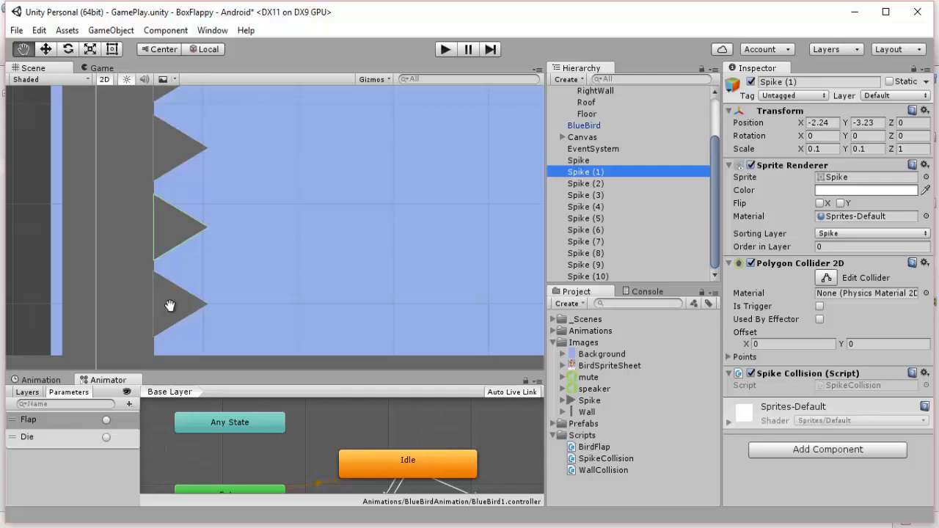
click(102, 67)
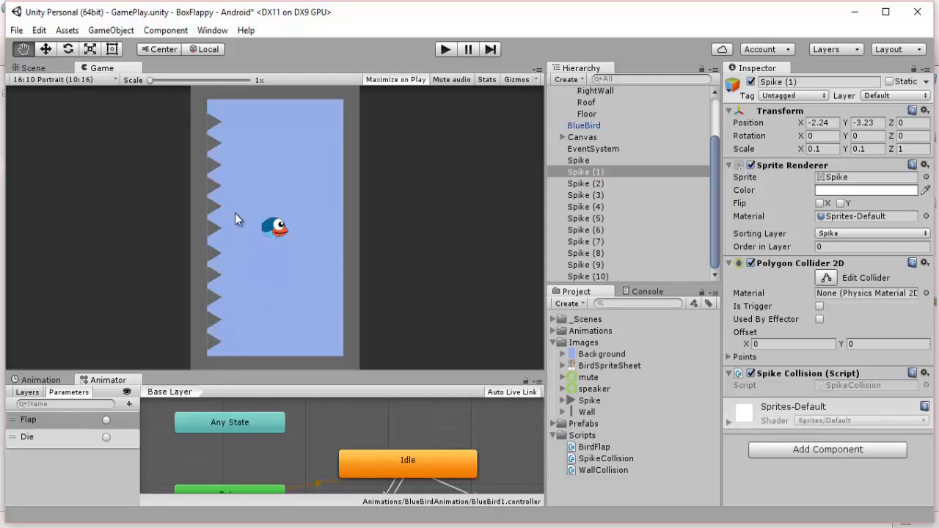
click(33, 67)
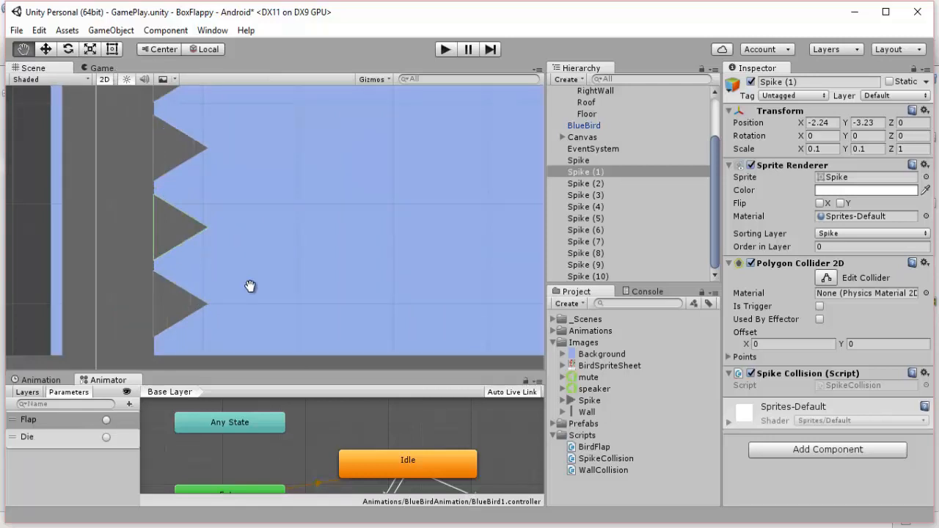
Reorder the sorting layers so that Spike sits between Background and Wall, and check the spikes against the wall.
click(584, 161)
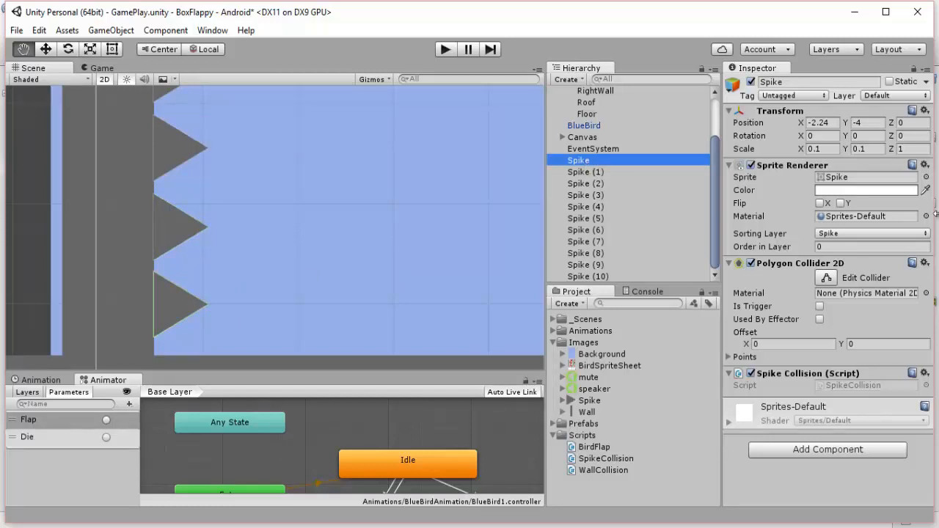
click(855, 227)
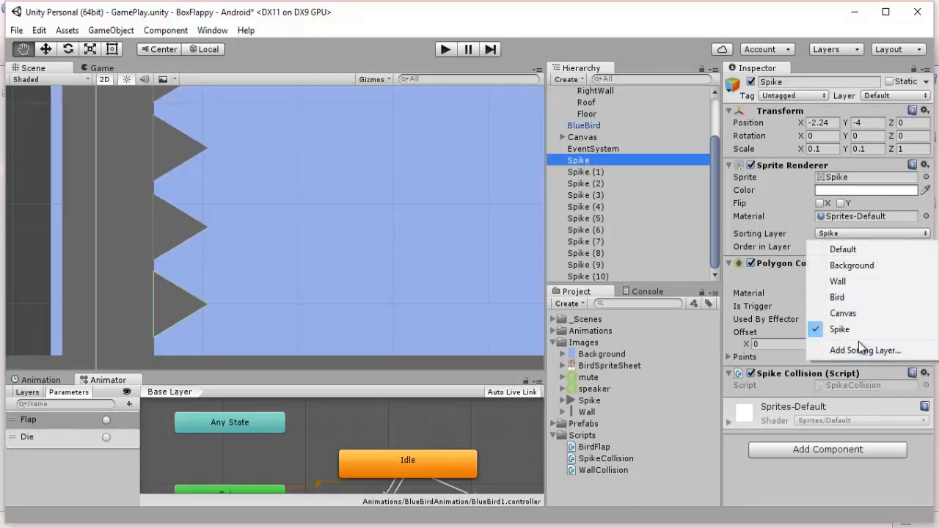
click(855, 350)
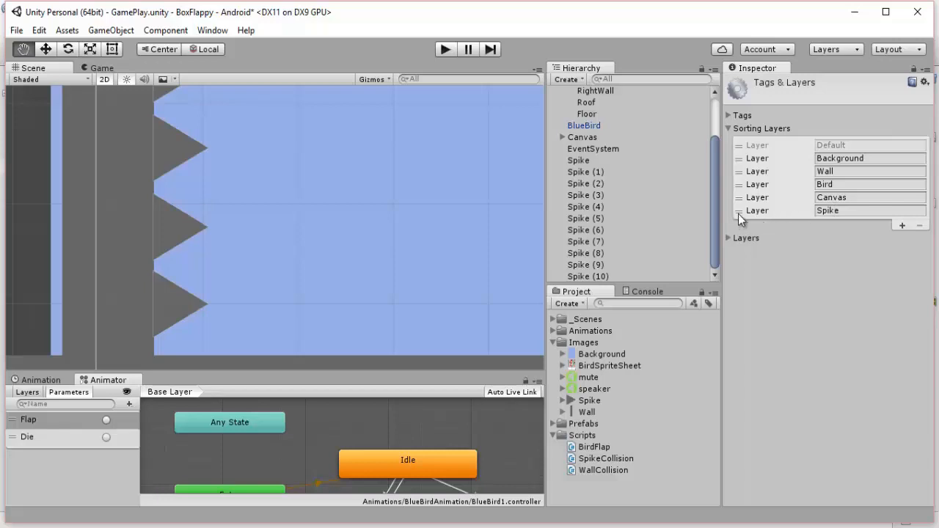
drag(738, 213, 745, 192)
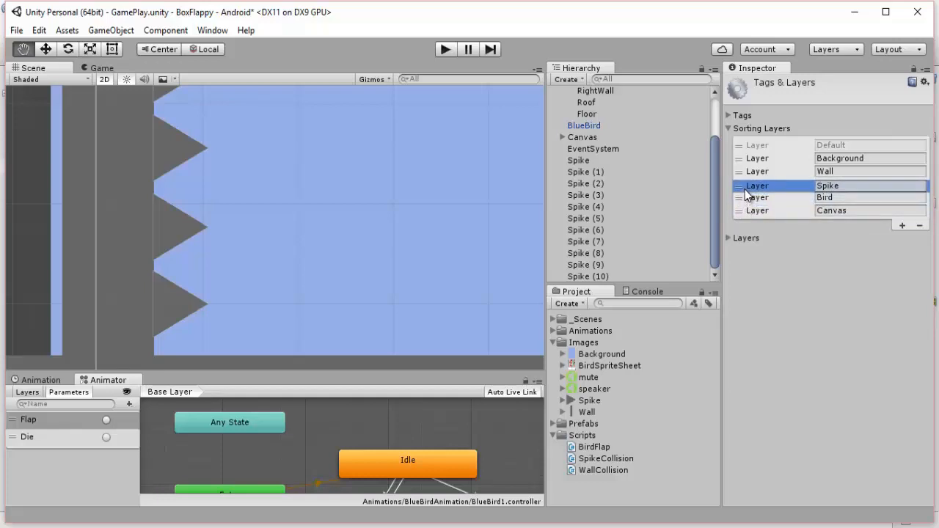
drag(745, 193, 749, 176)
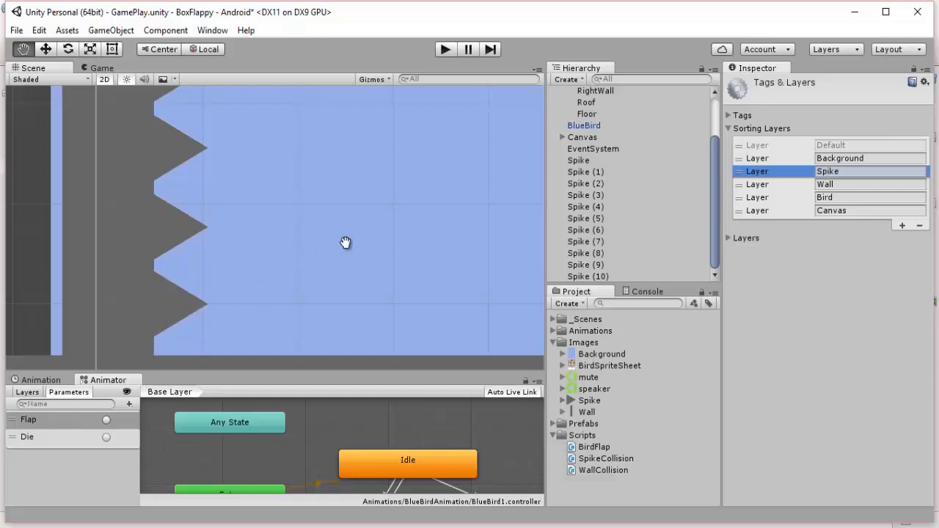
click(587, 160)
scroll(321, 273, up, 2)
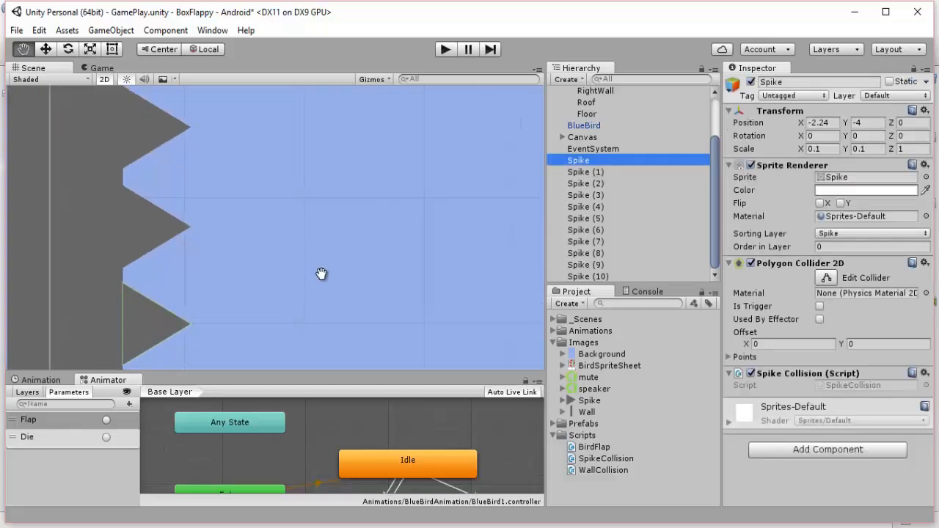
scroll(310, 316, down, 5)
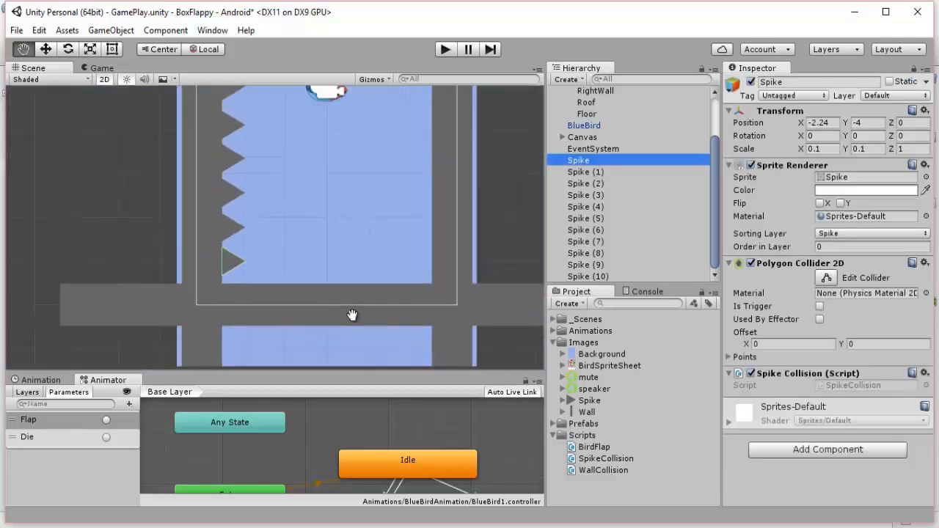
scroll(352, 316, down, 3)
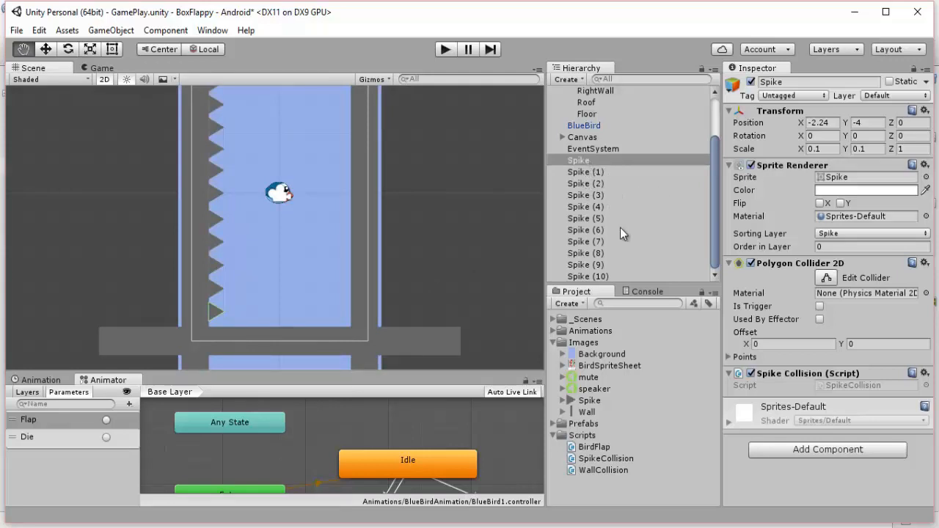
shift+click(605, 276)
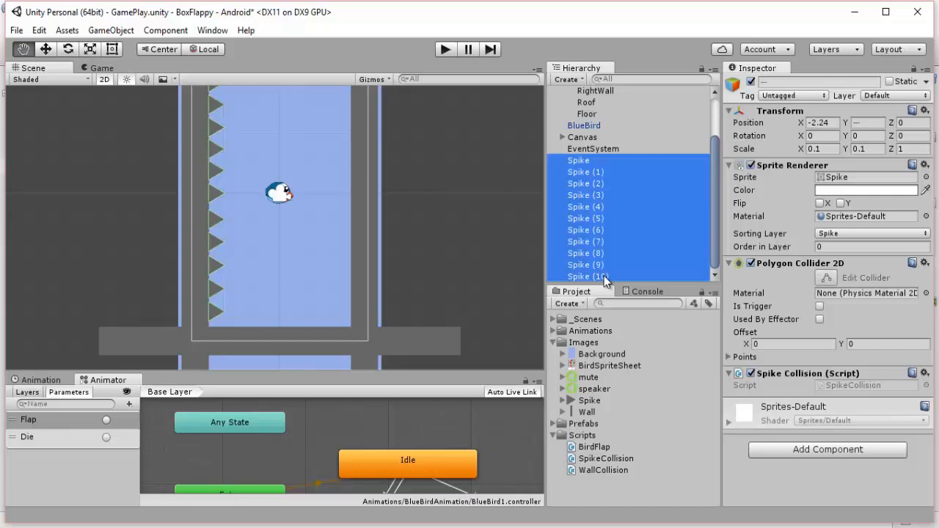
click(587, 149)
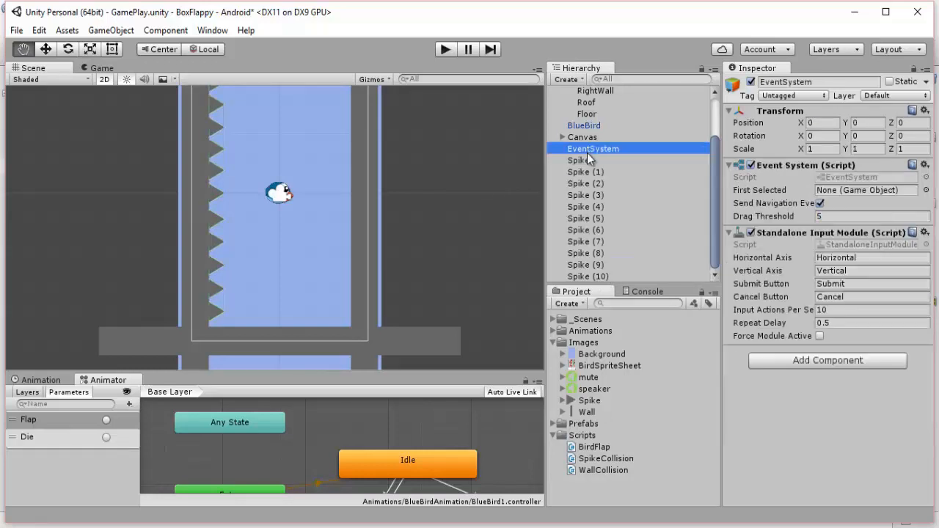
click(571, 80)
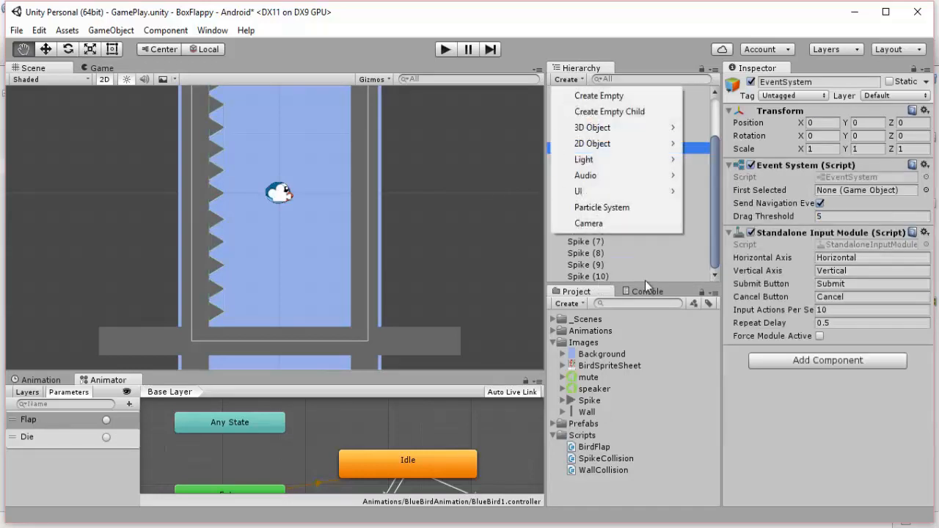
click(624, 264)
click(556, 175)
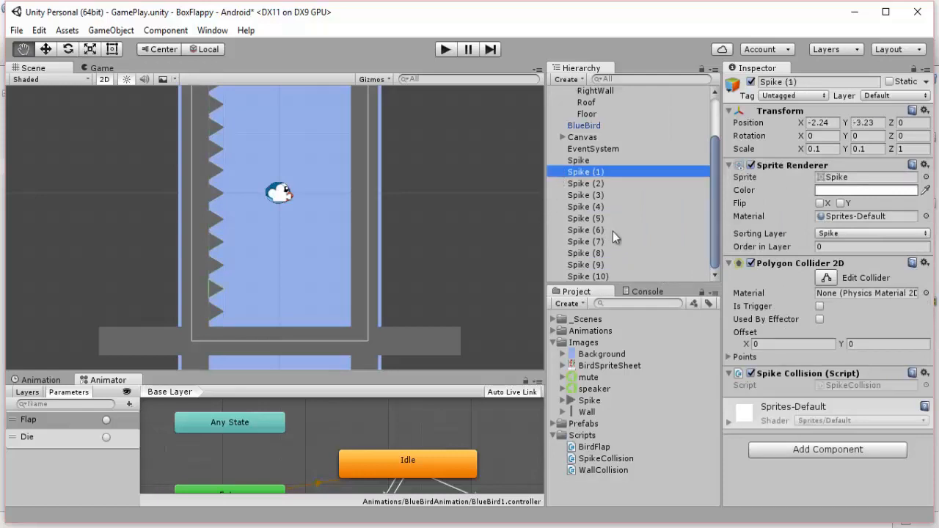
scroll(576, 163, up, 2)
scroll(572, 154, up, 1)
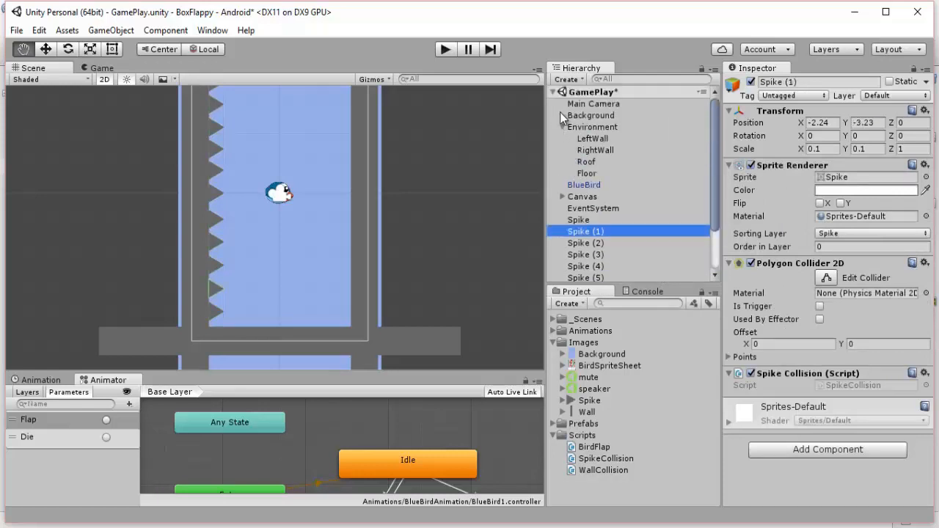
click(562, 116)
scroll(658, 225, down, 3)
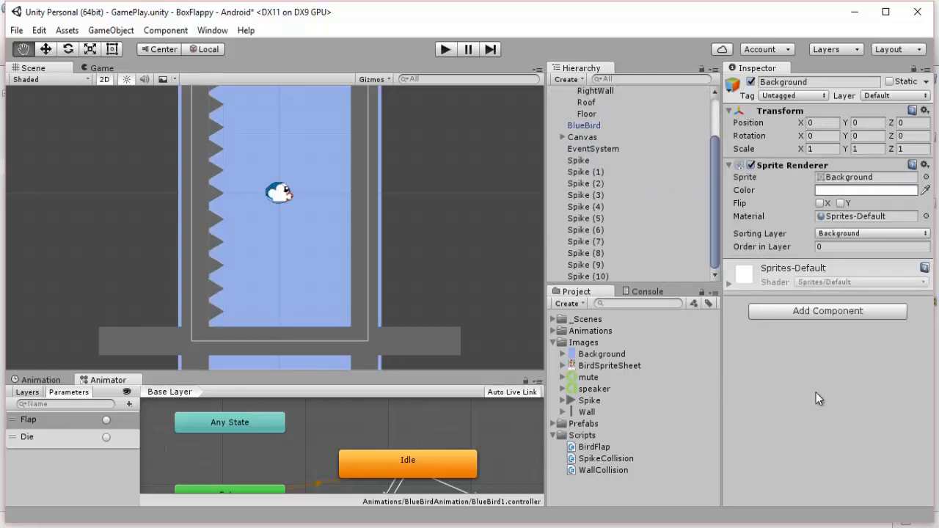
Create an empty game object named LeftWallSpike and set its position to X 0, Y 0.
click(570, 79)
click(592, 97)
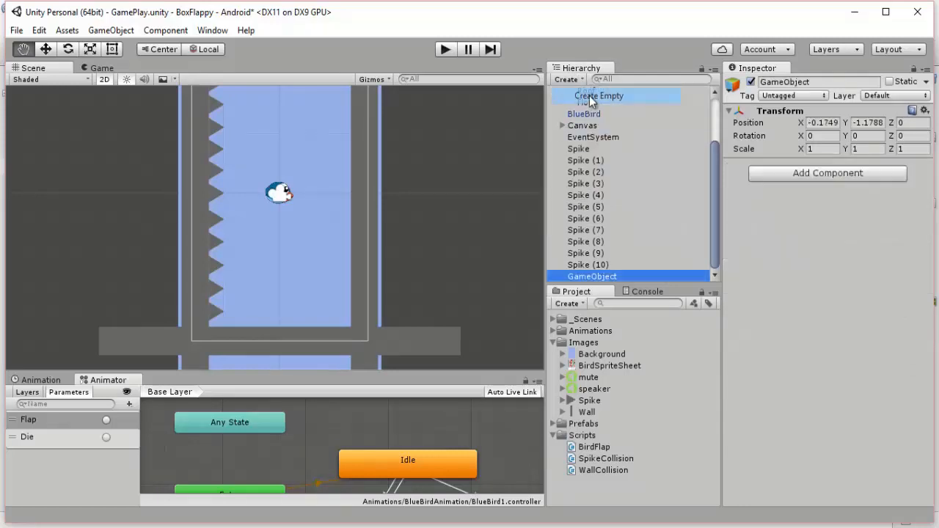
click(786, 82)
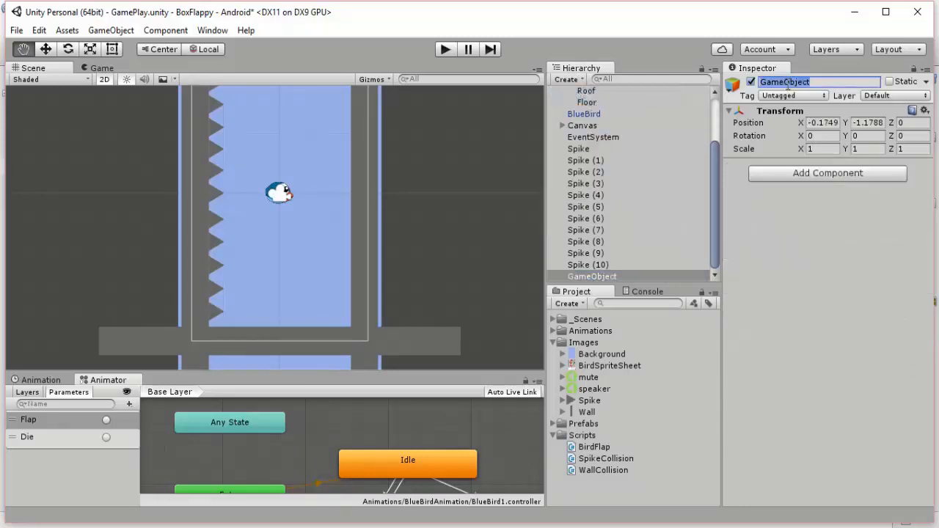
text(LeftWallSpike)
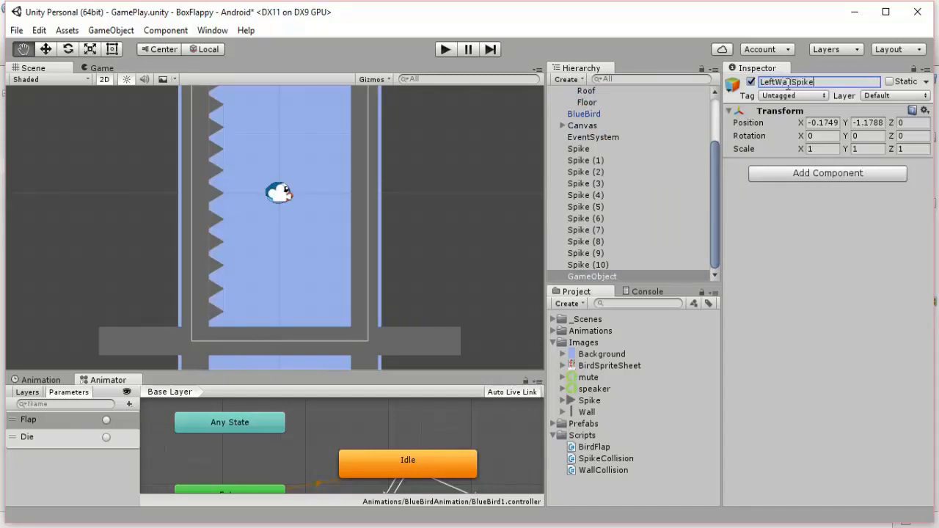
click(826, 123)
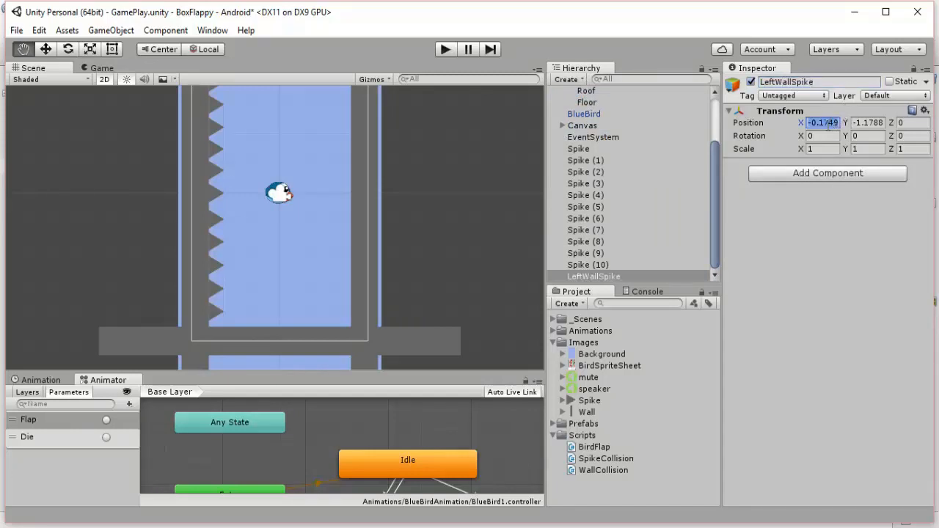
text(0)
click(865, 124)
text(0)
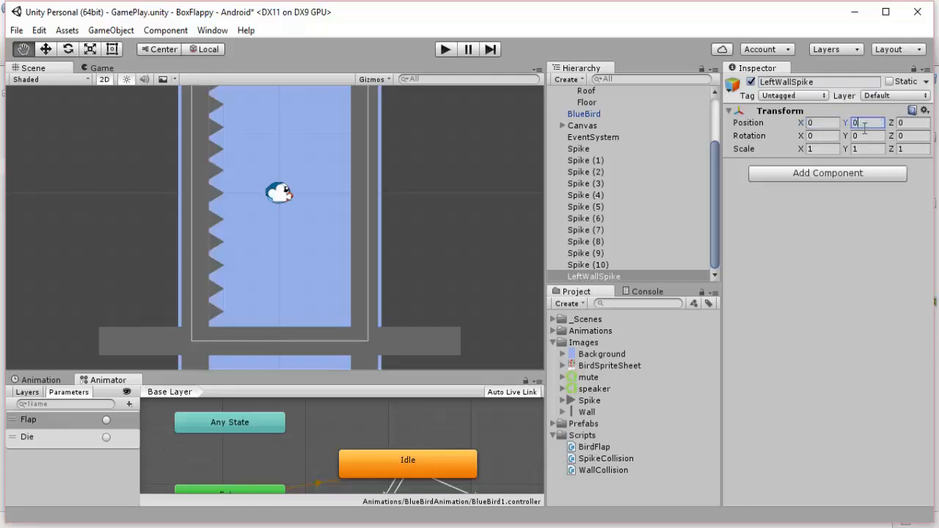
Parent Spike through Spike (10) under LeftWallSpike and collapse the group in the object tree.
click(596, 150)
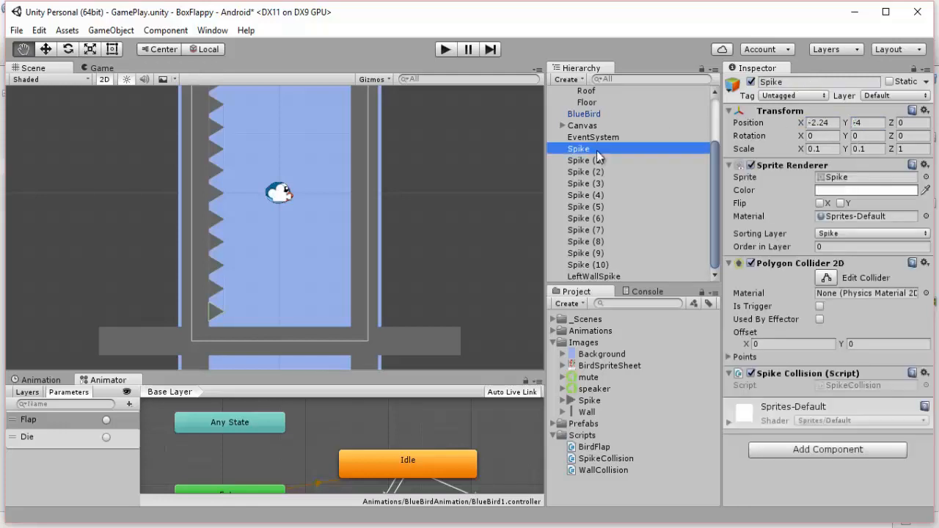
shift+click(603, 264)
drag(587, 157, 608, 278)
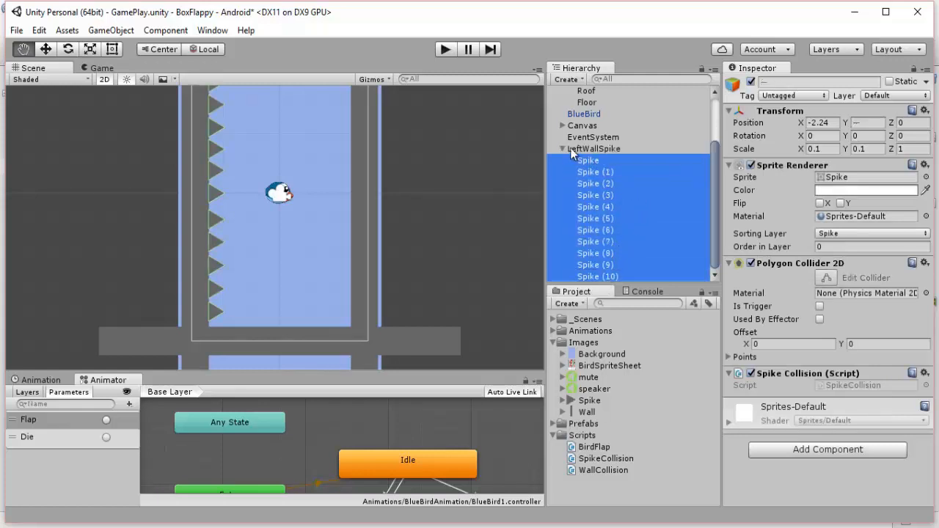
click(561, 148)
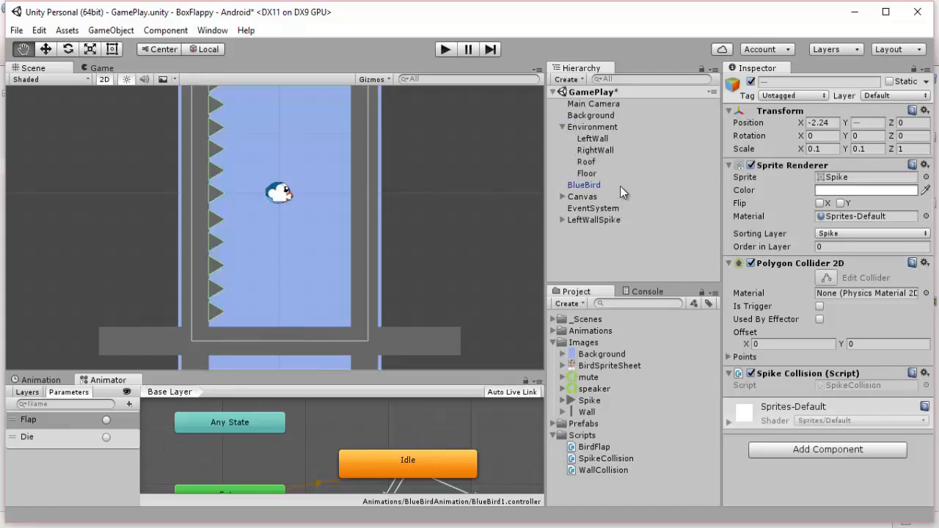
click(562, 220)
click(562, 220)
click(595, 224)
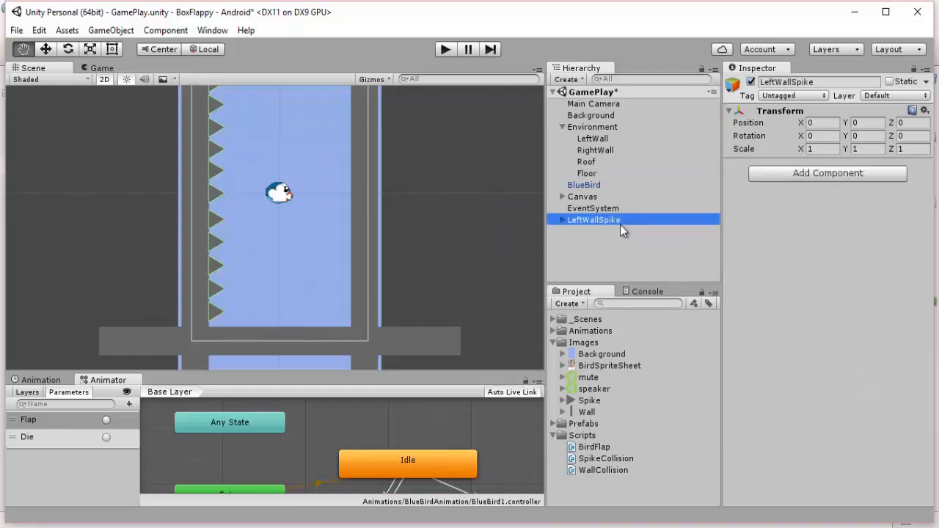
Duplicate the LeftWallSpike group and rename the copy RighWallSpike.
key(ctrl+d)
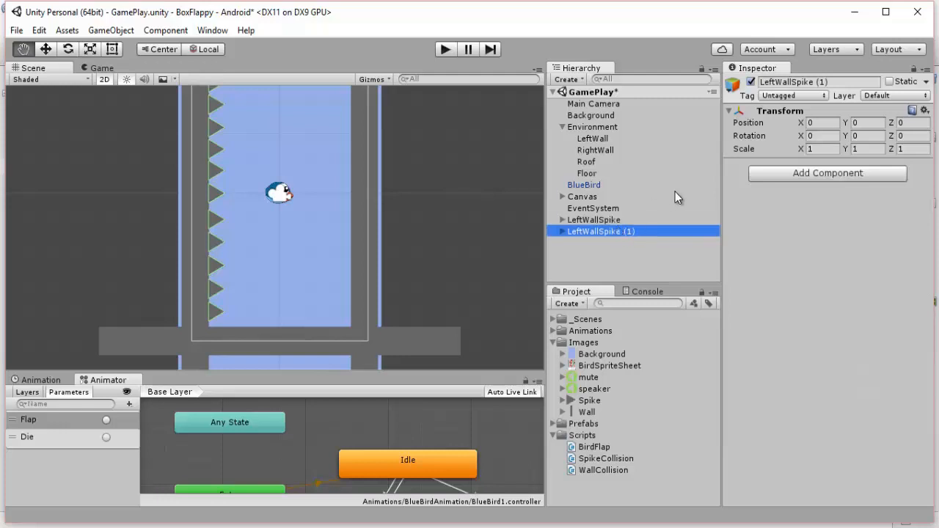
click(798, 83)
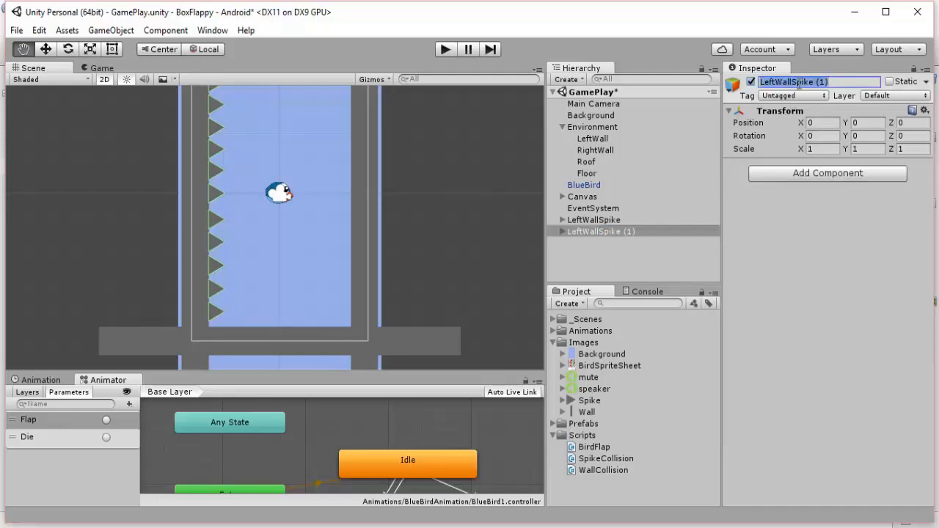
text(Righ)
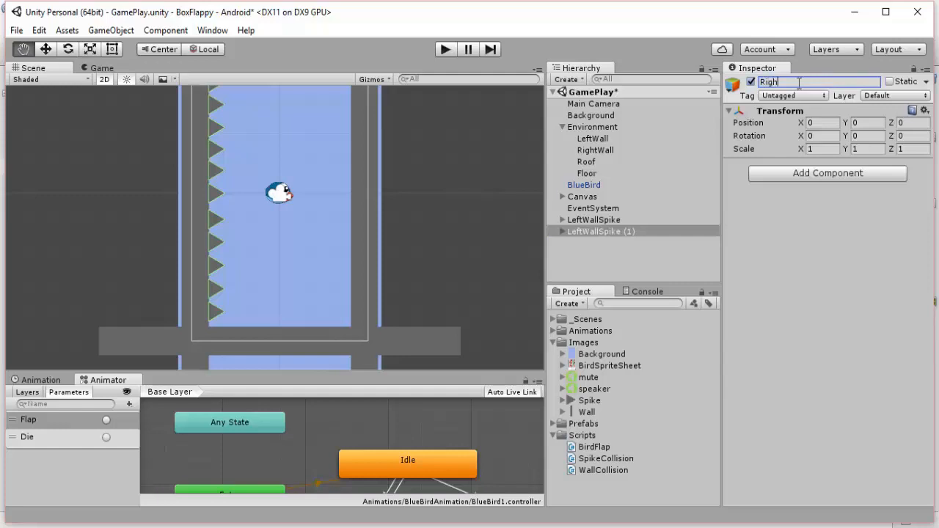
text(tWallSpike)
key(Return)
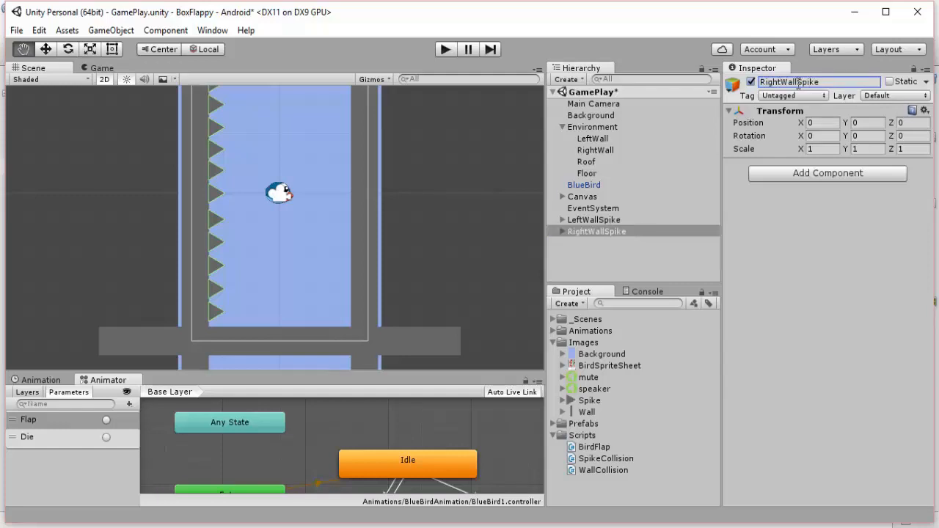
Set the Z rotation of Spike through Spike (10) under RighWallSpike to 180.
click(570, 231)
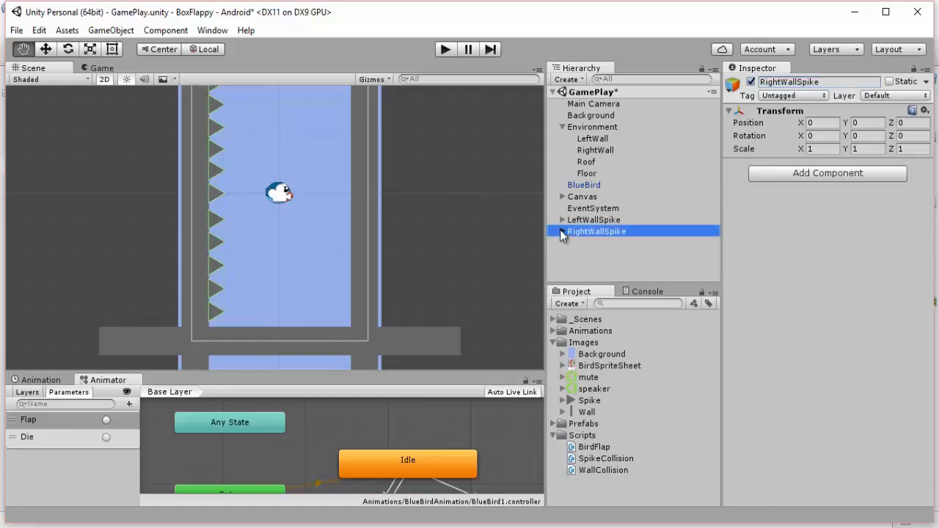
click(563, 231)
scroll(670, 237, down, 3)
click(589, 161)
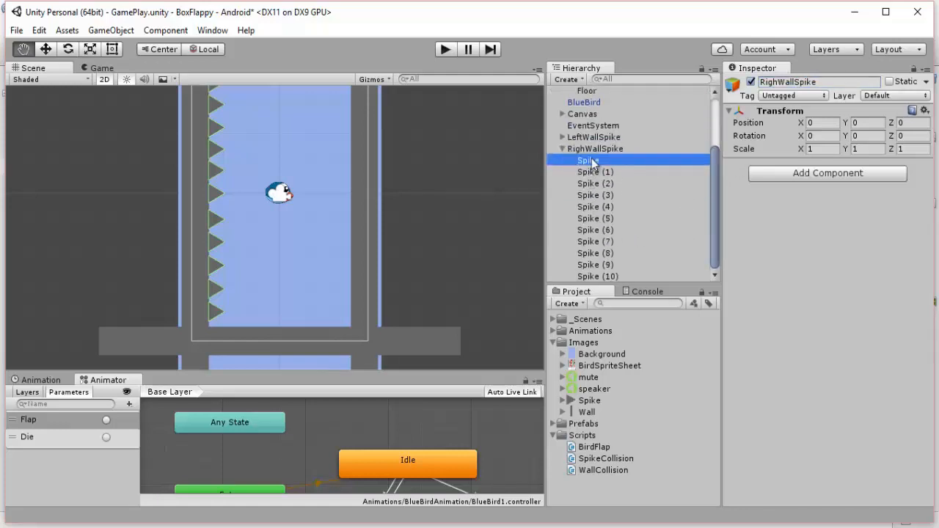
shift+click(609, 277)
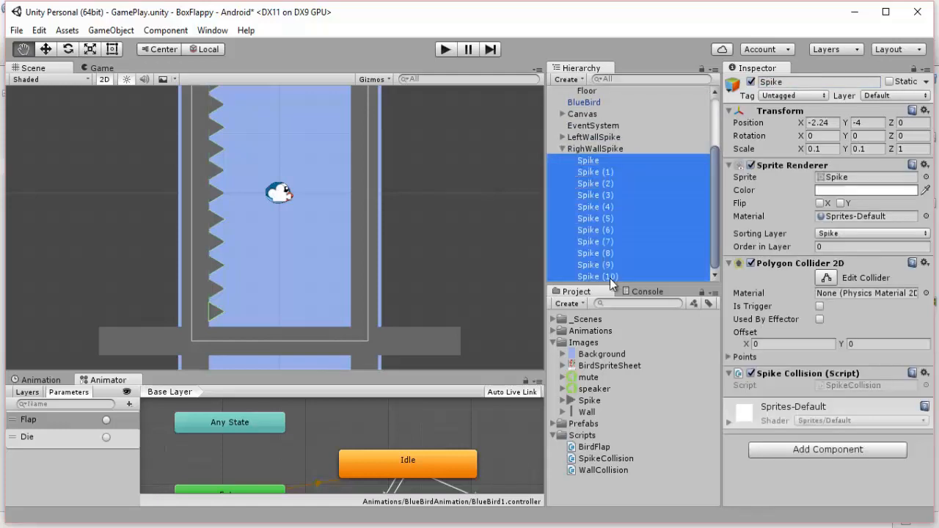
click(904, 137)
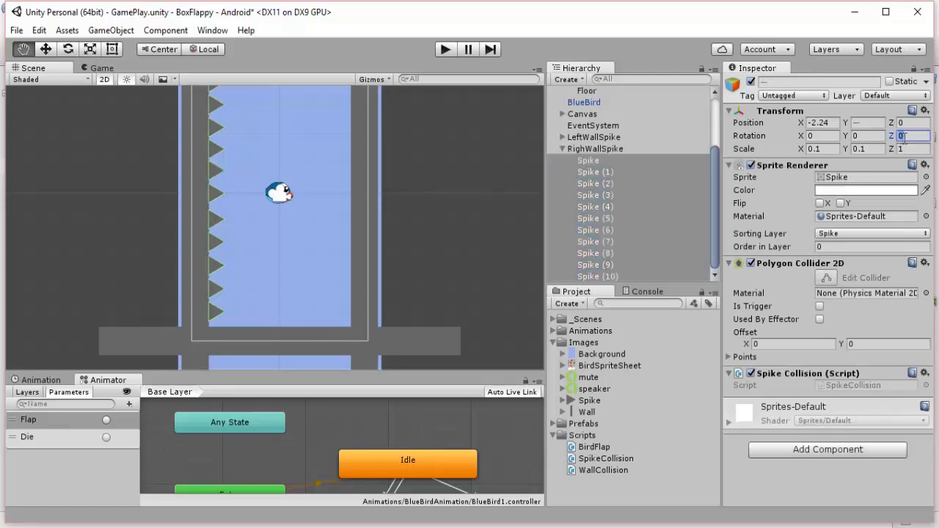
text(180)
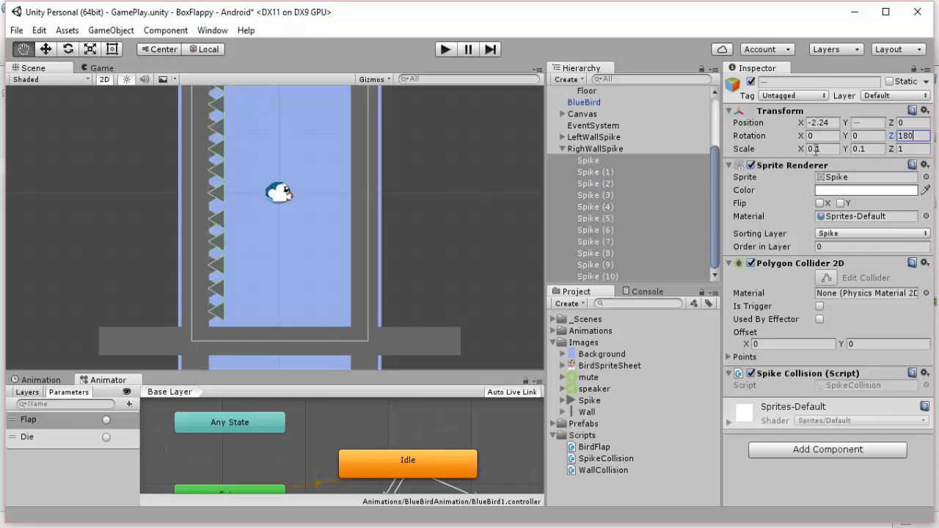
Set the X position of the RighWallSpike group's spikes to 2.24 and collapse the group in the object tree.
click(829, 123)
text(2)
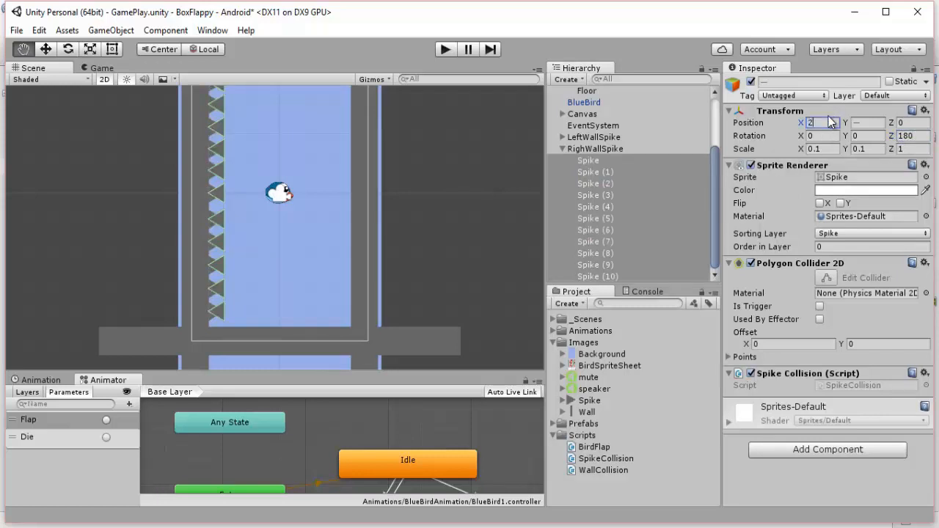
text(.24)
key(Return)
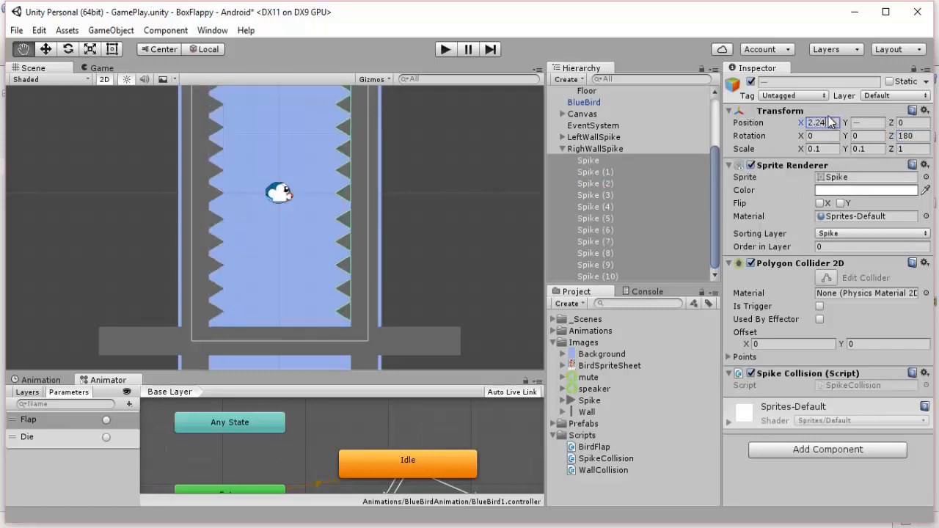
click(617, 149)
click(562, 149)
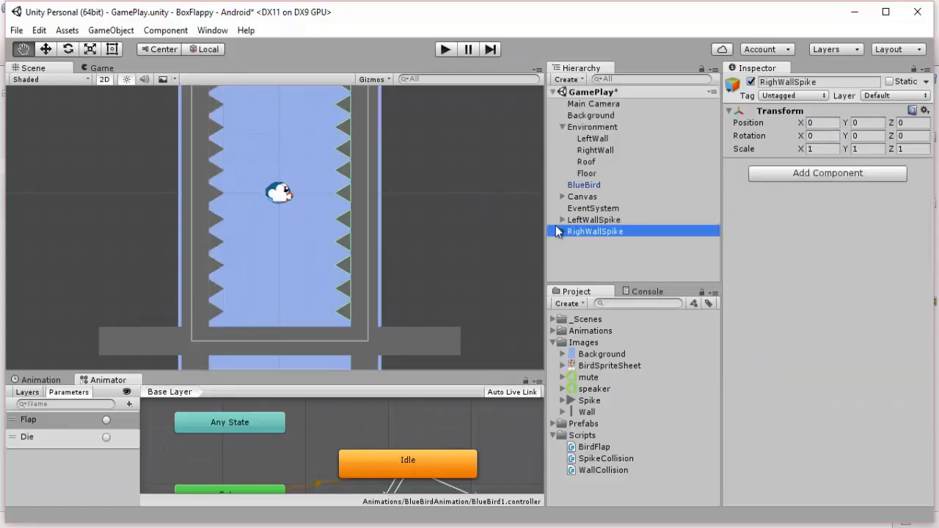
scroll(373, 220, down, 1)
drag(421, 210, 436, 231)
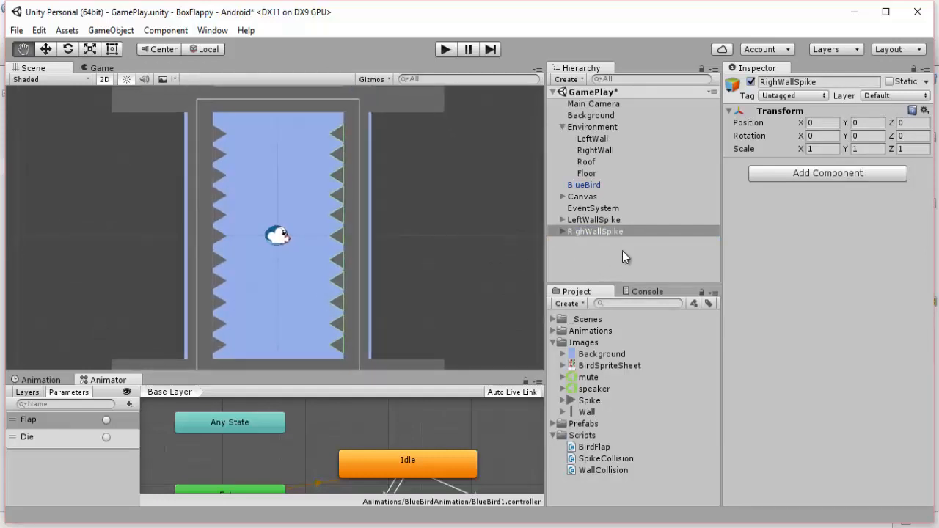
click(596, 246)
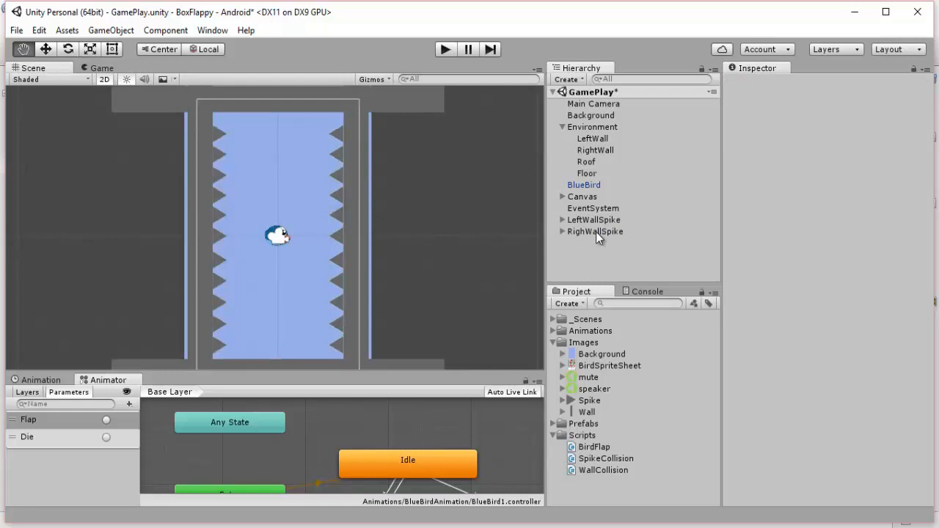
Copy the first Spike object inside the LeftWallSpike group.
click(562, 219)
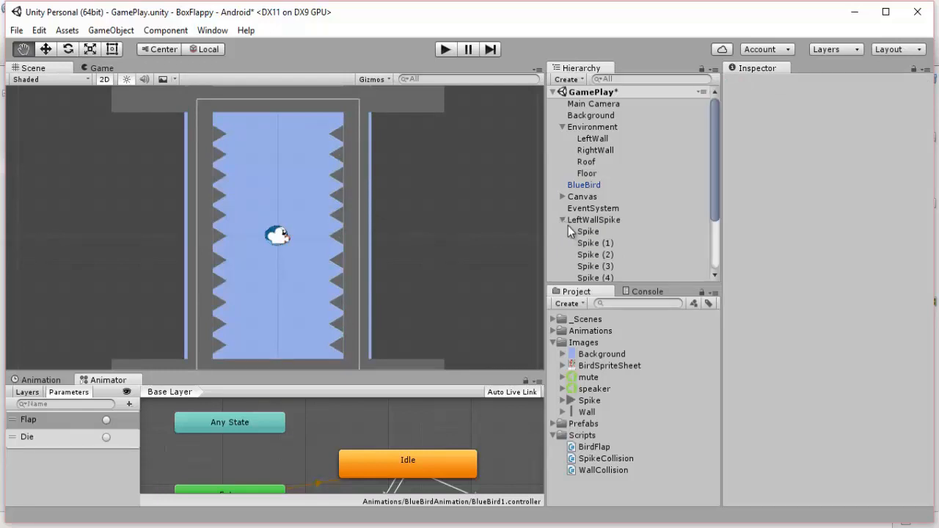
right_click(592, 232)
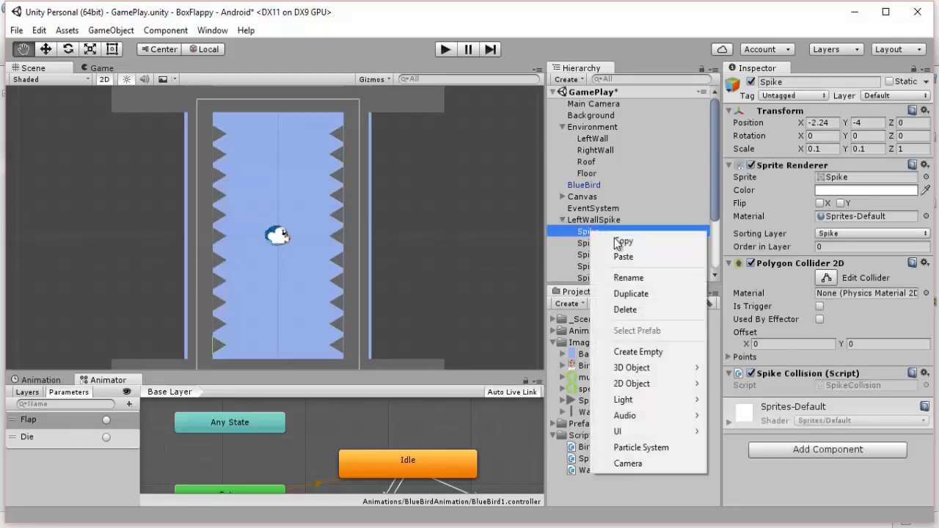
click(620, 242)
click(562, 220)
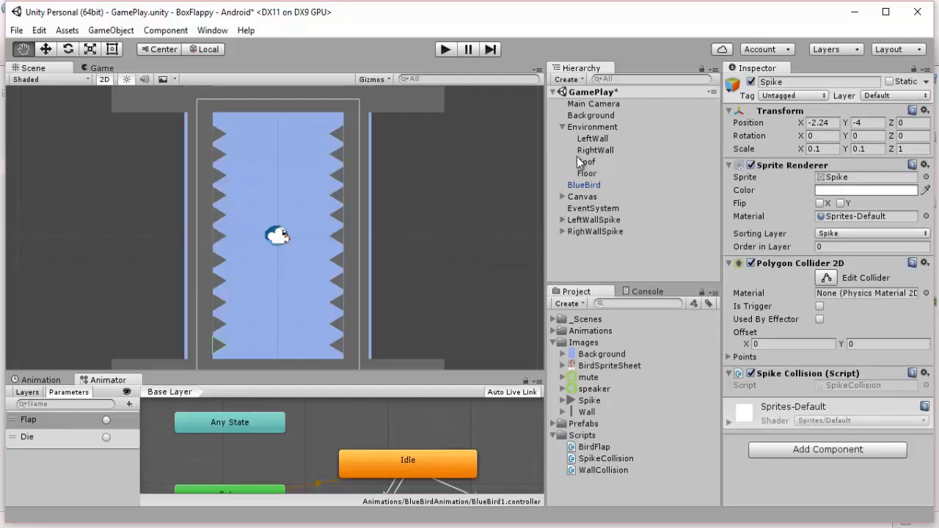
right_click(604, 262)
click(627, 287)
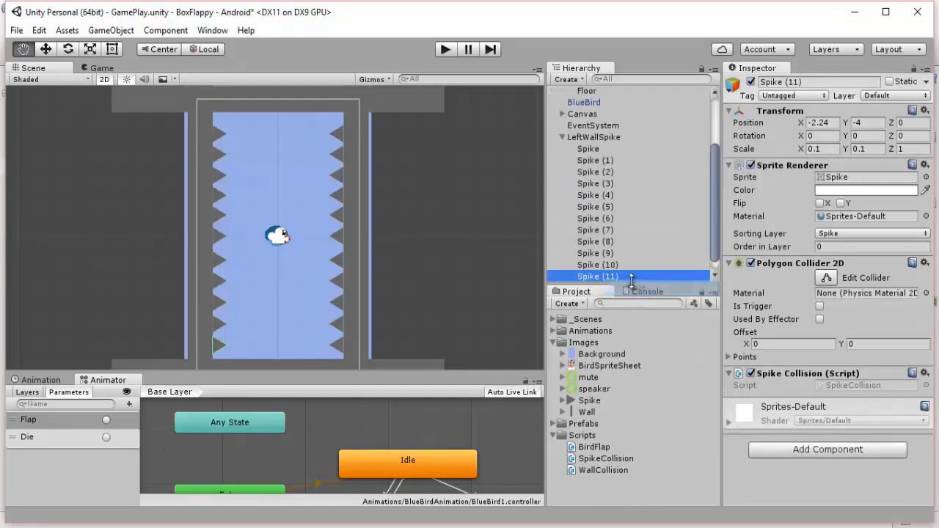
scroll(620, 208, down, 1)
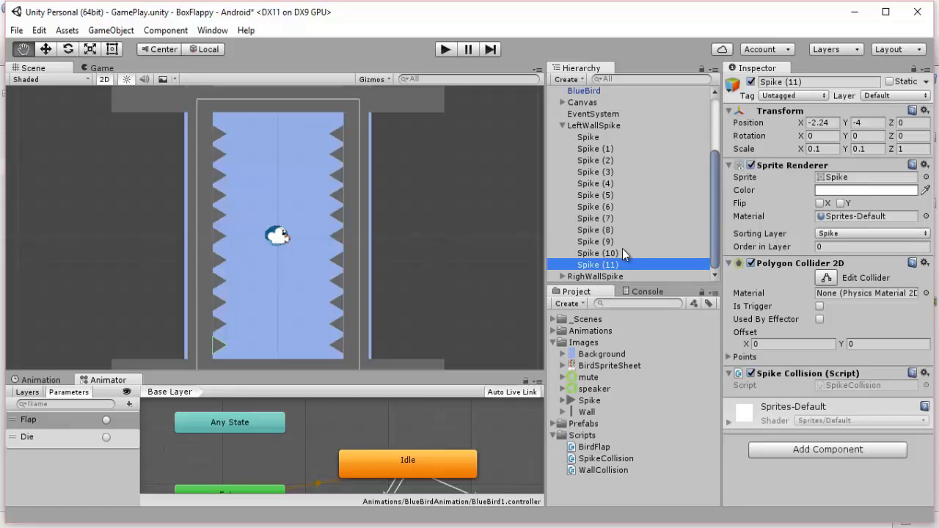
key(Delete)
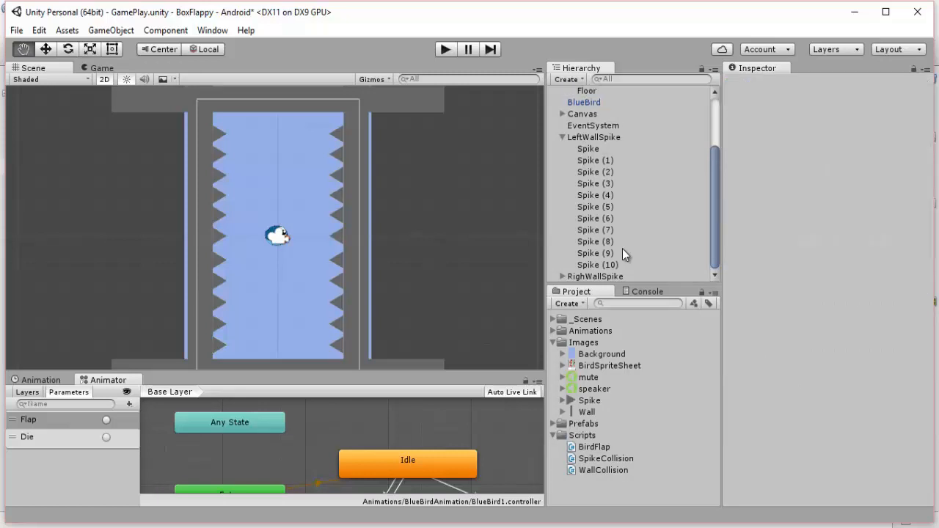
click(563, 137)
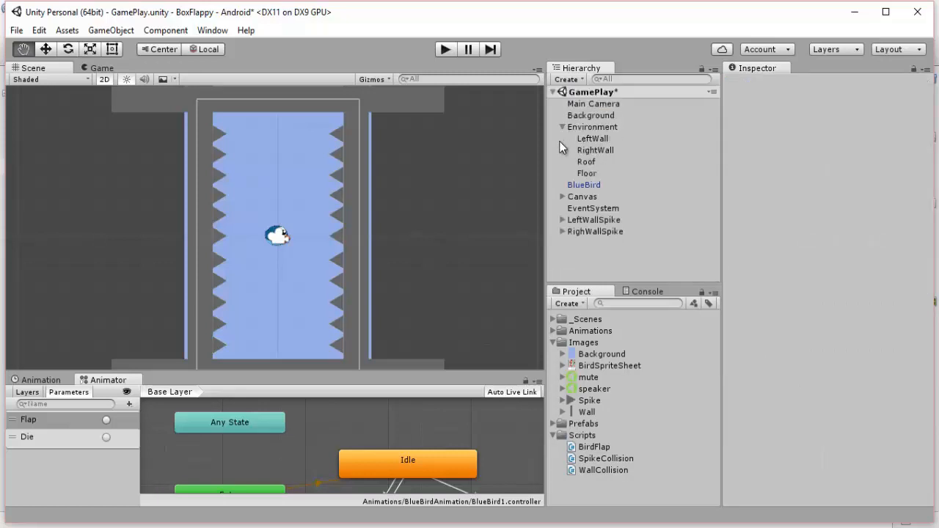
Paste the copied Spike at the root level of the scene, outside both wall groups.
right_click(602, 261)
click(580, 259)
right_click(579, 253)
click(610, 276)
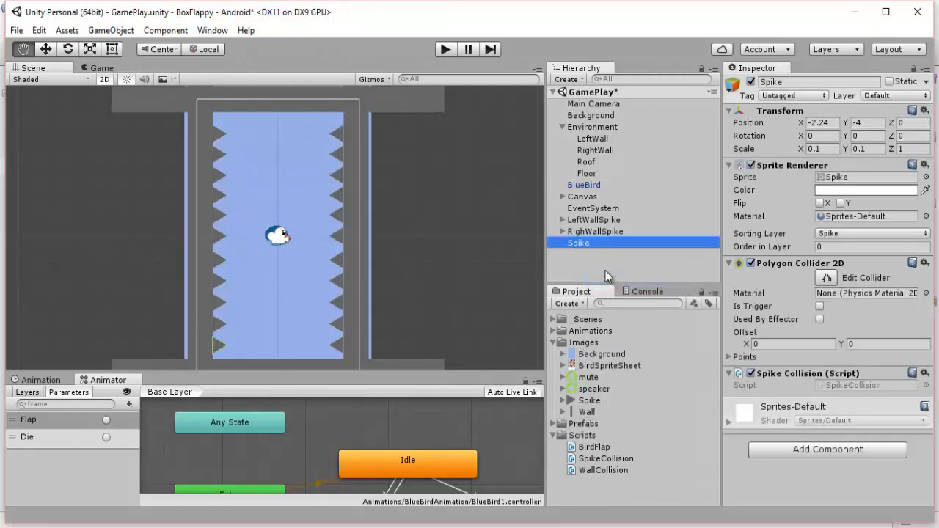
Set the pasted Spike's Z rotation to 90 so that it points upward.
click(603, 270)
click(585, 243)
click(909, 135)
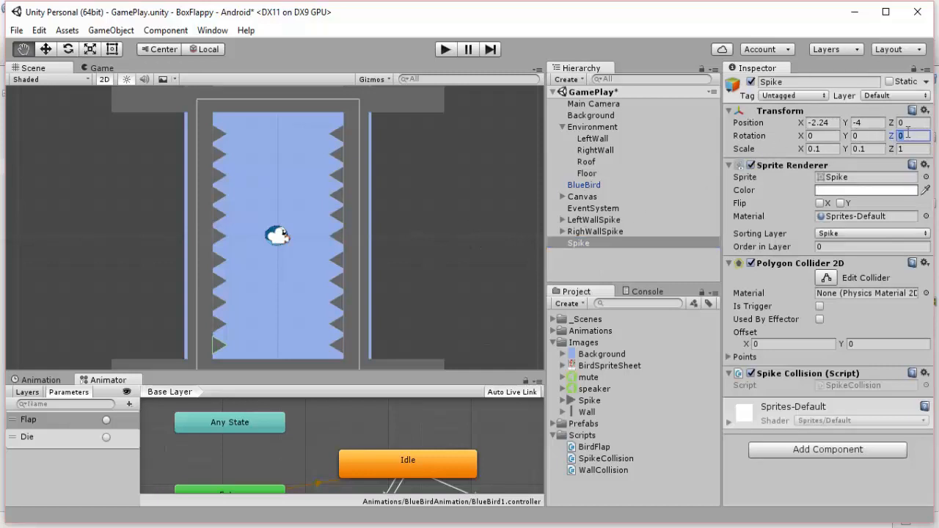
text(90)
scroll(384, 258, down, 2)
scroll(384, 261, up, 2)
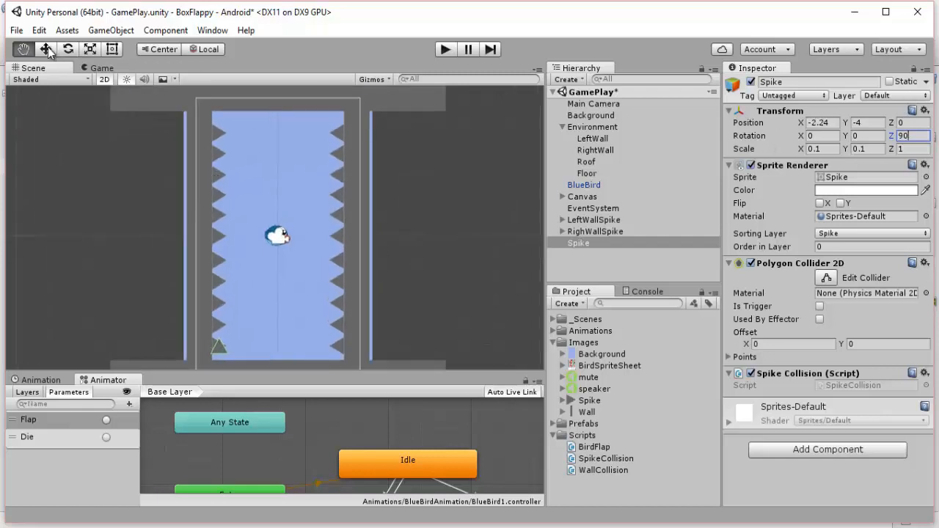
Move the upright Spike onto the floor near the left wall, to about X -1.64, Y -4.28.
scroll(427, 245, up, 2)
scroll(297, 310, up, 2)
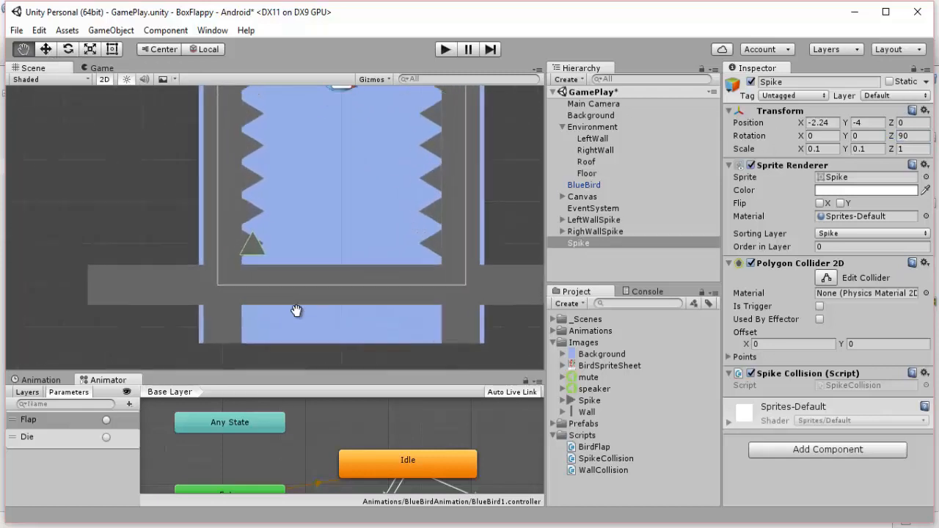
scroll(309, 309, up, 2)
scroll(352, 276, up, 1)
scroll(331, 249, up, 2)
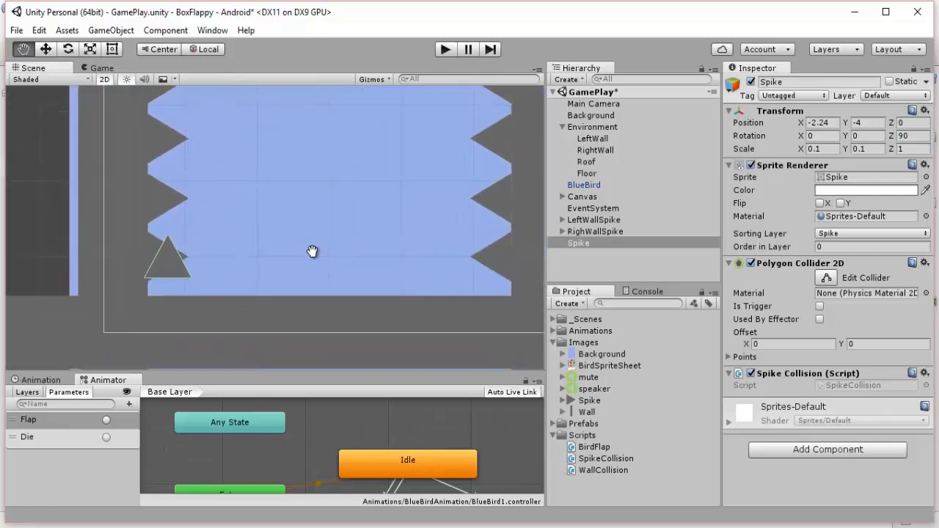
scroll(313, 252, up, 3)
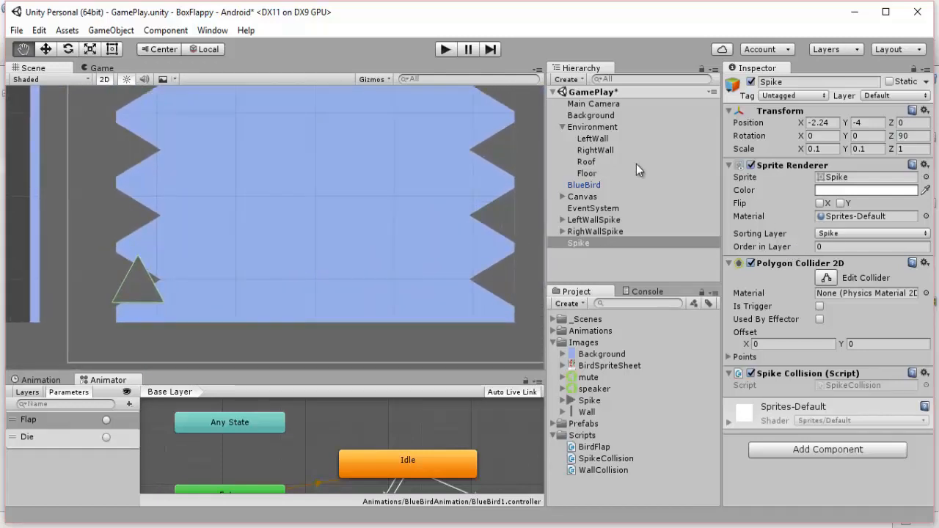
click(45, 50)
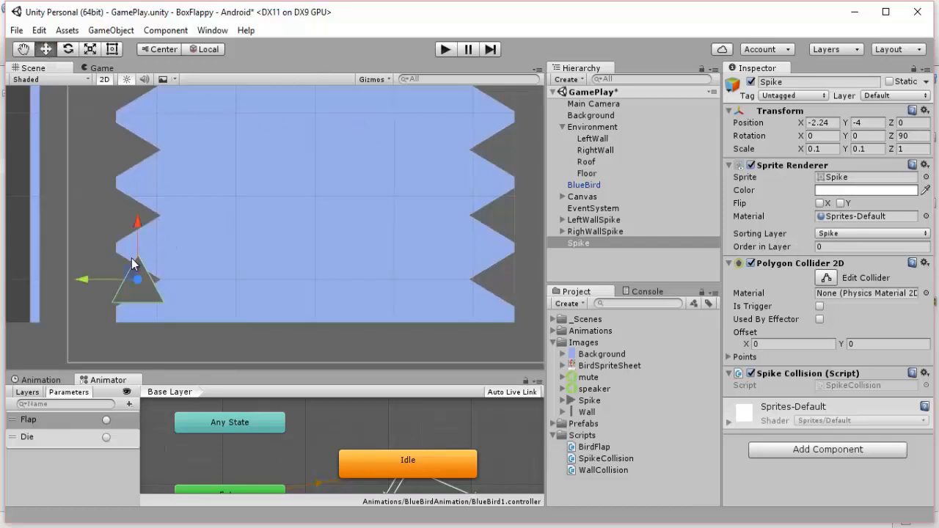
drag(84, 279, 135, 288)
drag(184, 229, 190, 245)
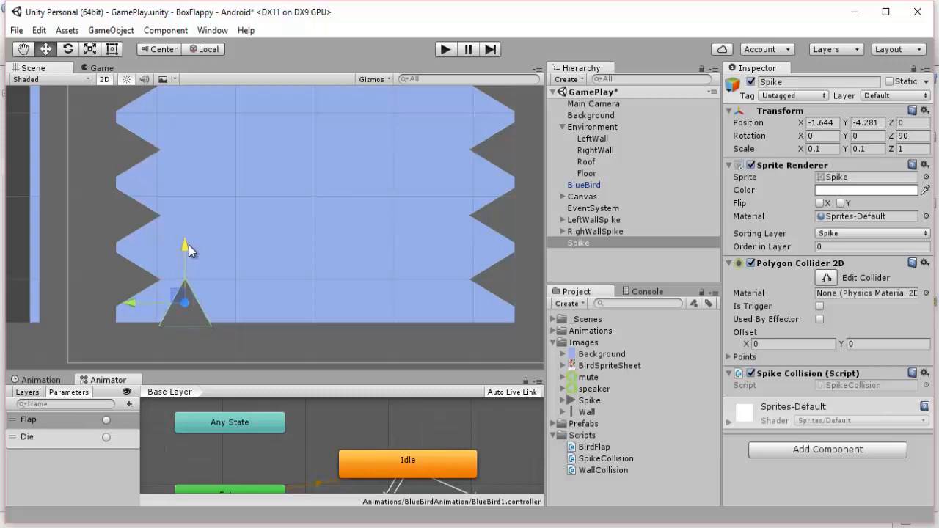
Set the floor Spike's position to X -1.8, Y -4.3 and deselect it.
click(868, 122)
text(-)
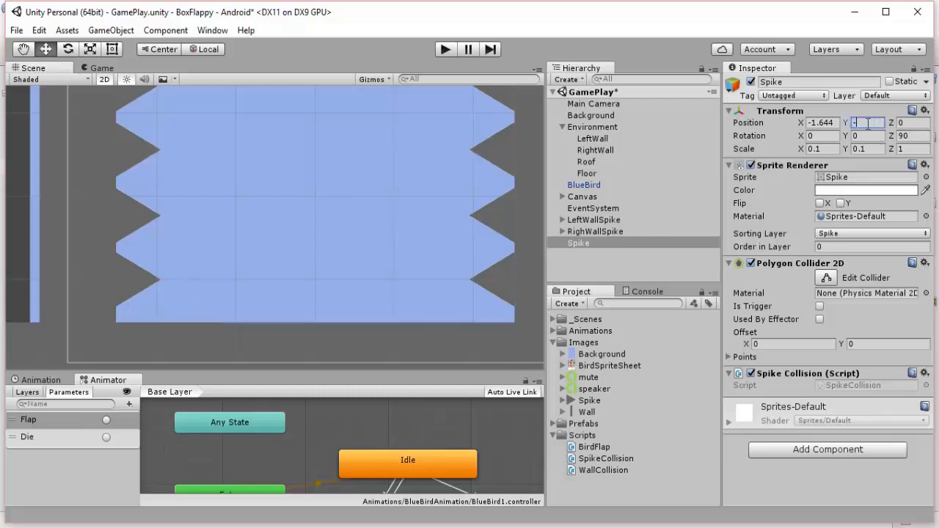
text(4.3)
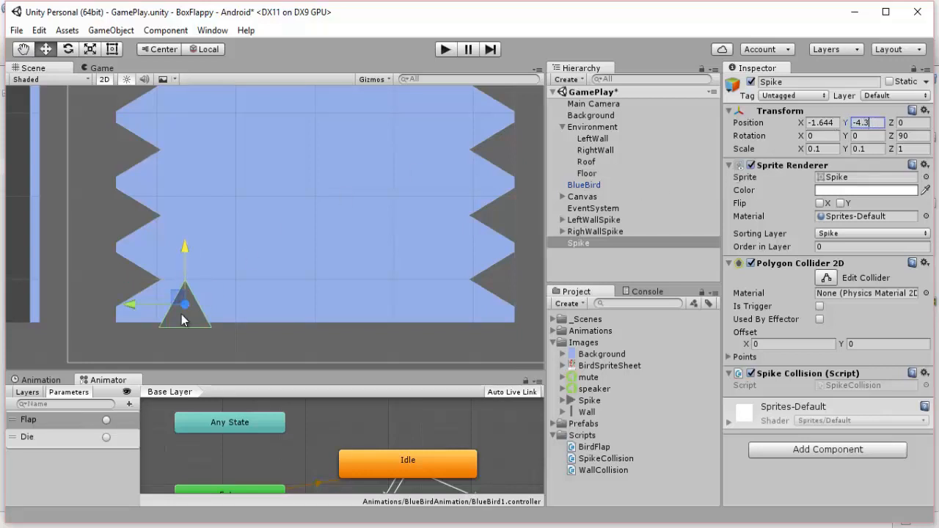
drag(130, 303, 123, 304)
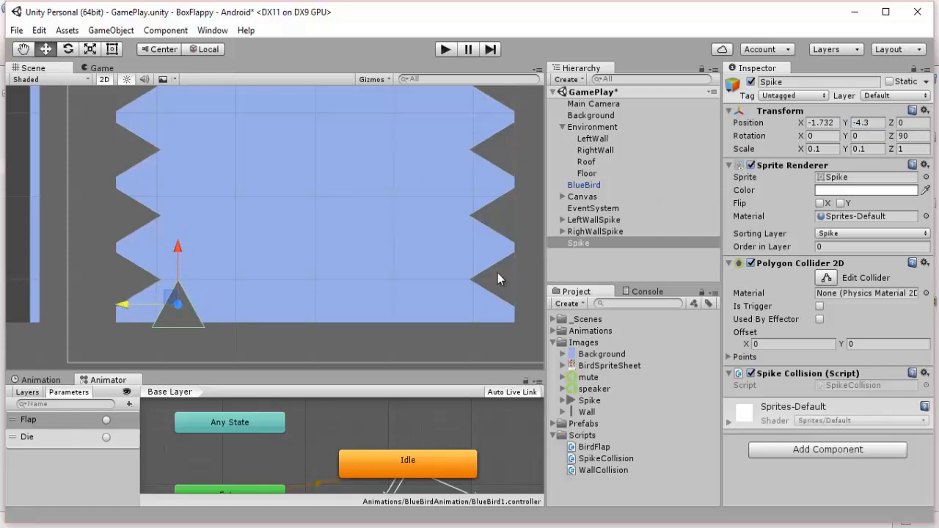
click(822, 122)
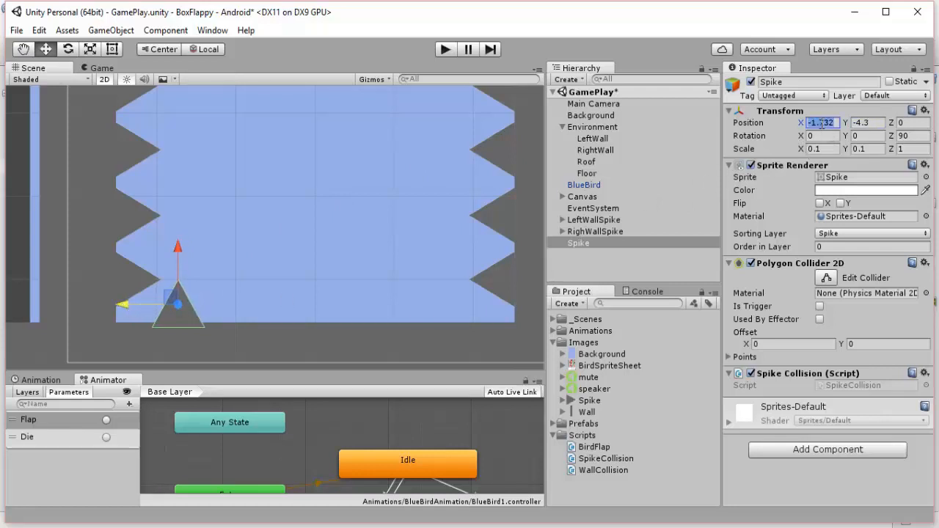
text(-1.8)
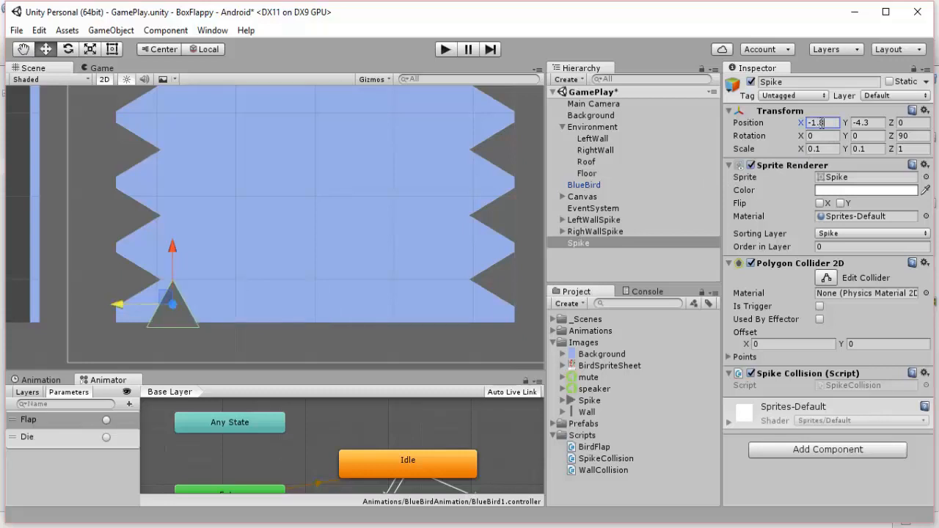
click(317, 256)
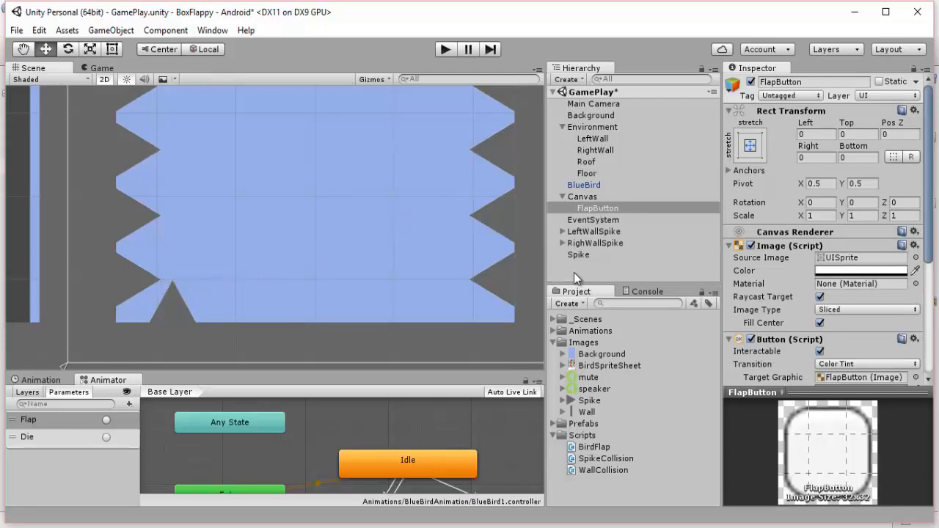
Duplicate the upright floor Spike five times at the root level of the scene.
click(584, 255)
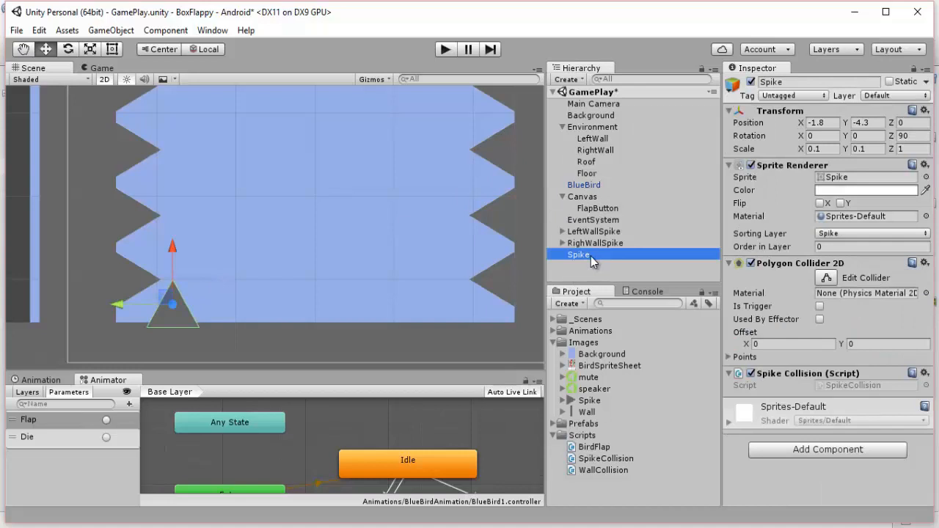
key(ctrl+d)
key(ctrl+d)
key(ctrl+d)
key(ctrl+d)
key(ctrl+d)
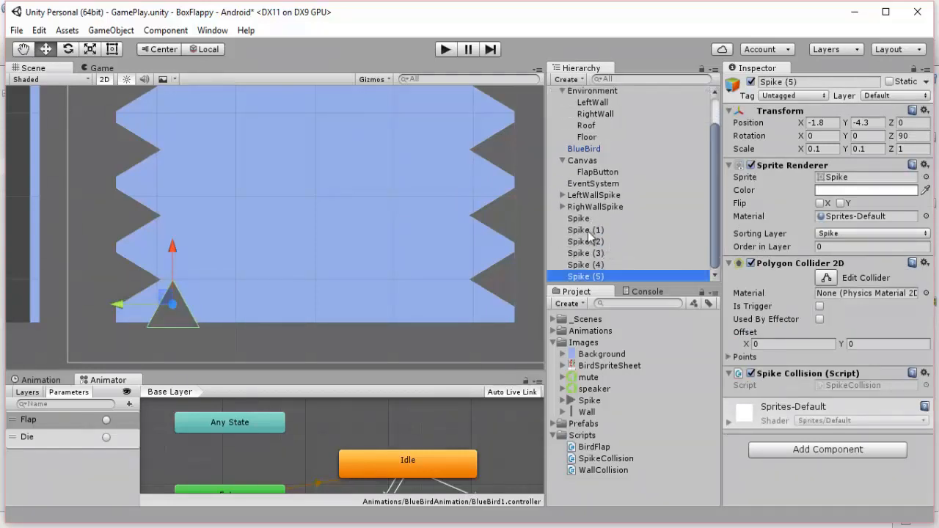
Move Spike (1) and Spike (2) along the floor to about X -1.24 and X -0.65, and clear the spike selection.
click(588, 231)
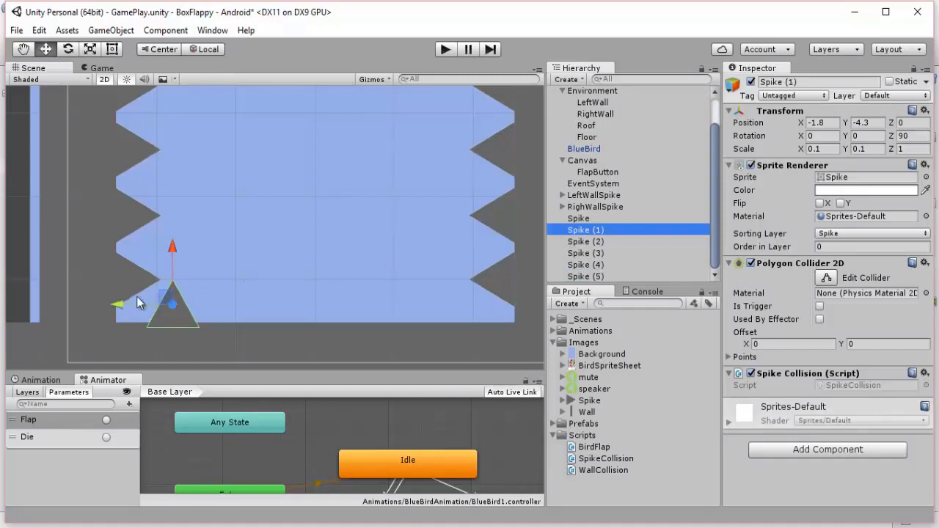
drag(120, 309, 163, 312)
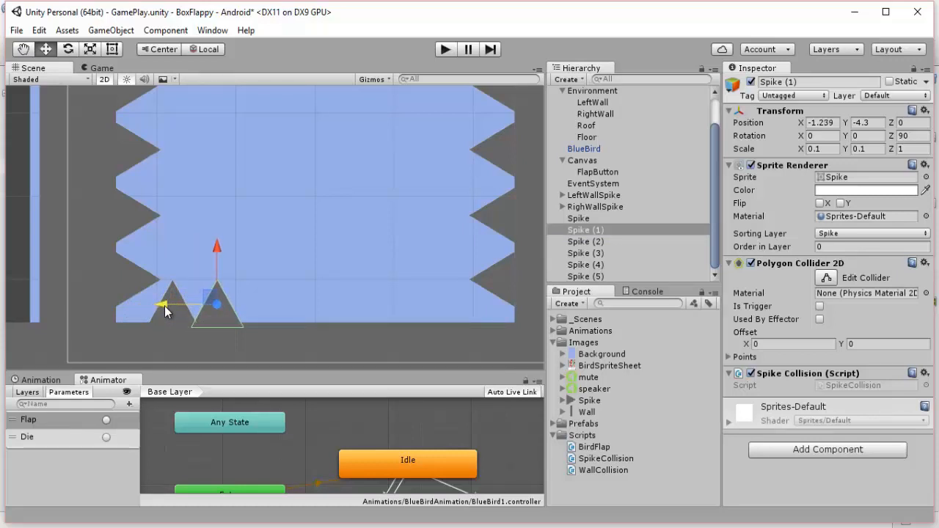
click(595, 246)
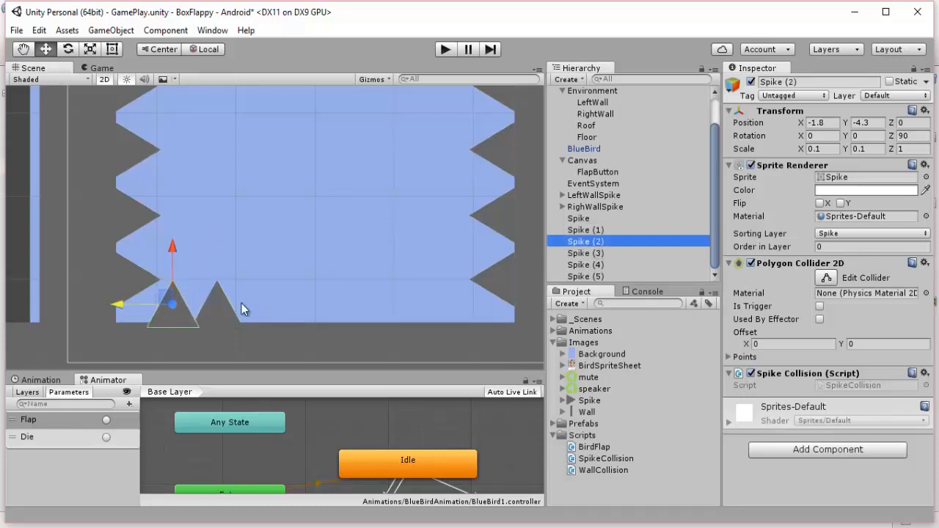
drag(142, 301, 206, 314)
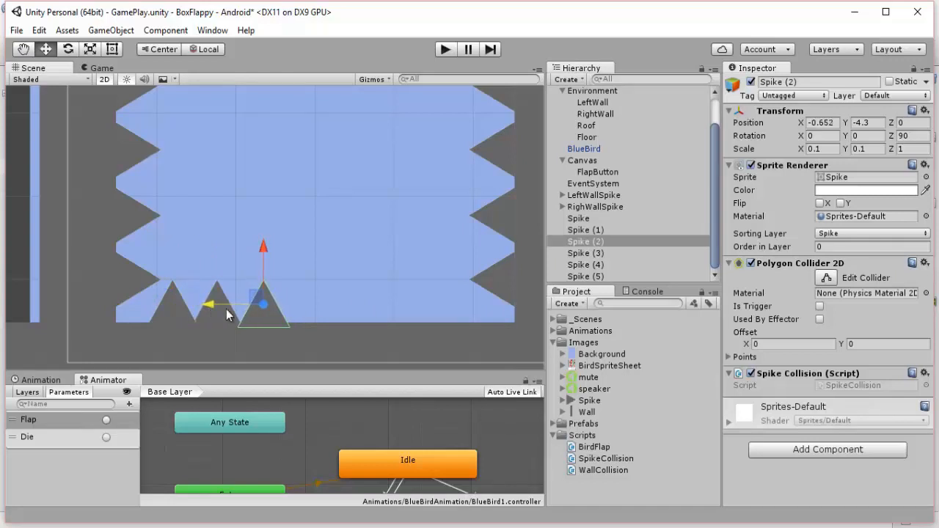
click(587, 253)
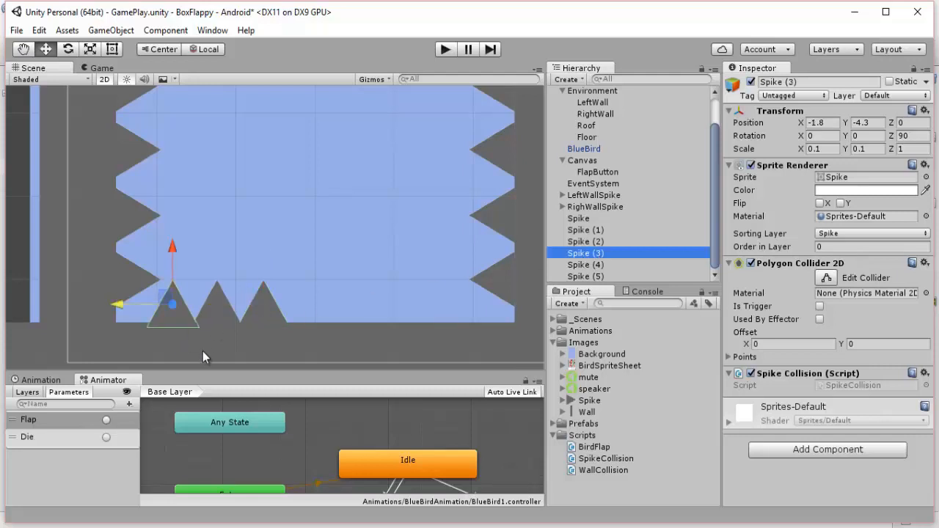
click(359, 217)
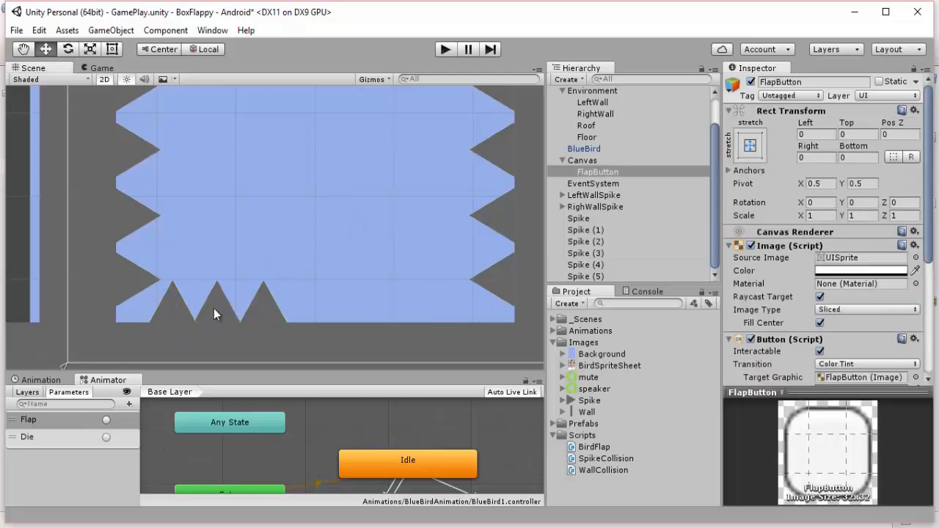
Even the floor spacing by nudging Spike (1) slightly right and moving Spike (2) to about X -0.62.
click(590, 230)
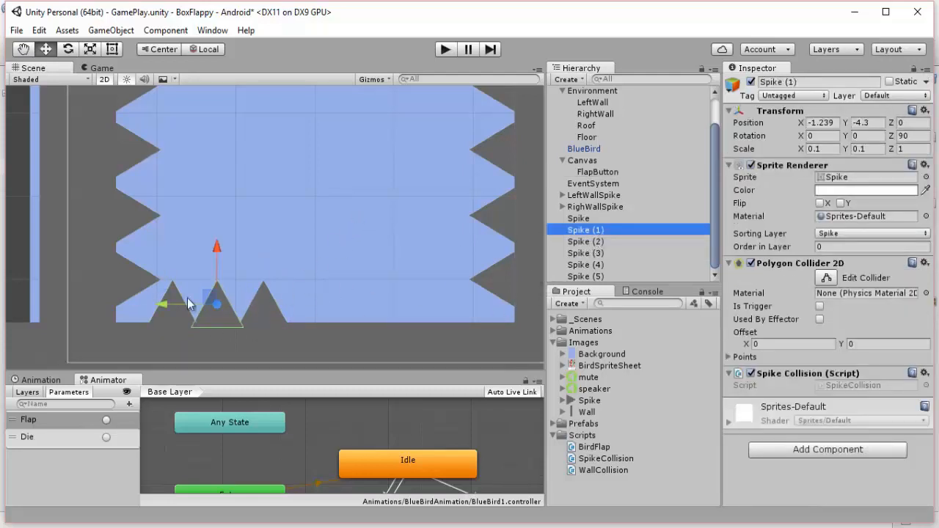
drag(165, 305, 211, 304)
click(590, 241)
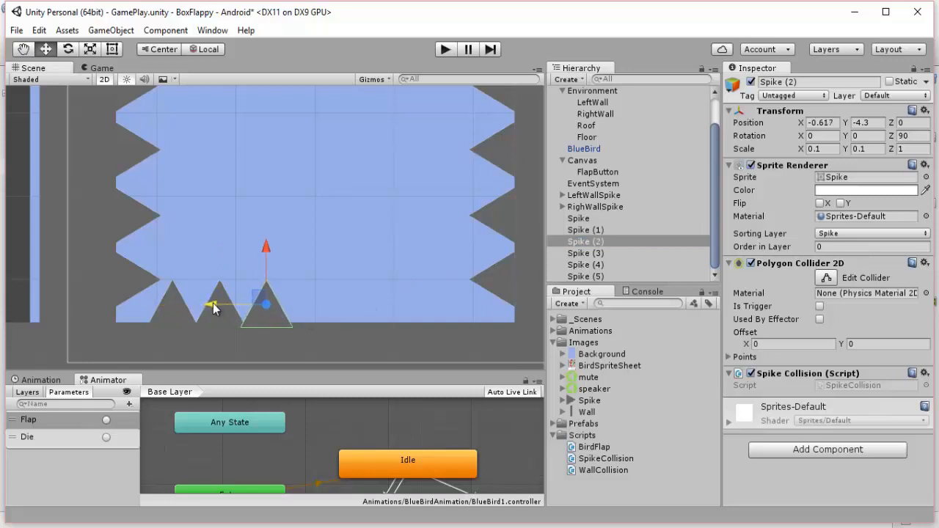
Line up Spike (3), Spike (4) and Spike (5) along the floor at about X -0.02, 0.57 and 1.15.
click(603, 254)
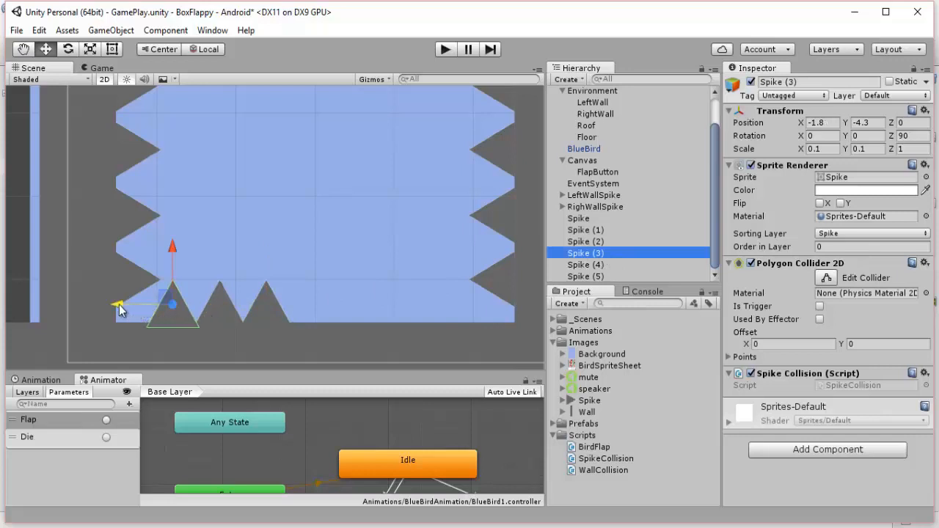
drag(120, 308, 255, 319)
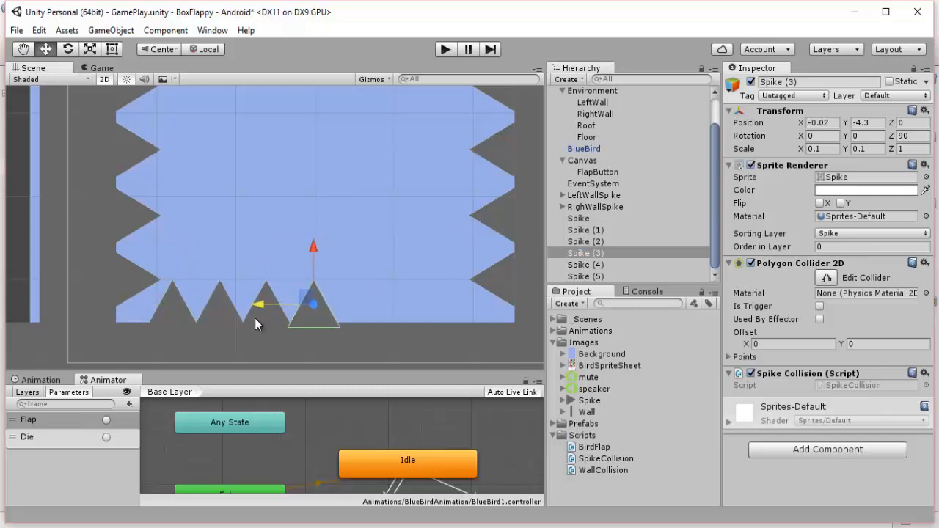
click(598, 266)
drag(125, 306, 300, 314)
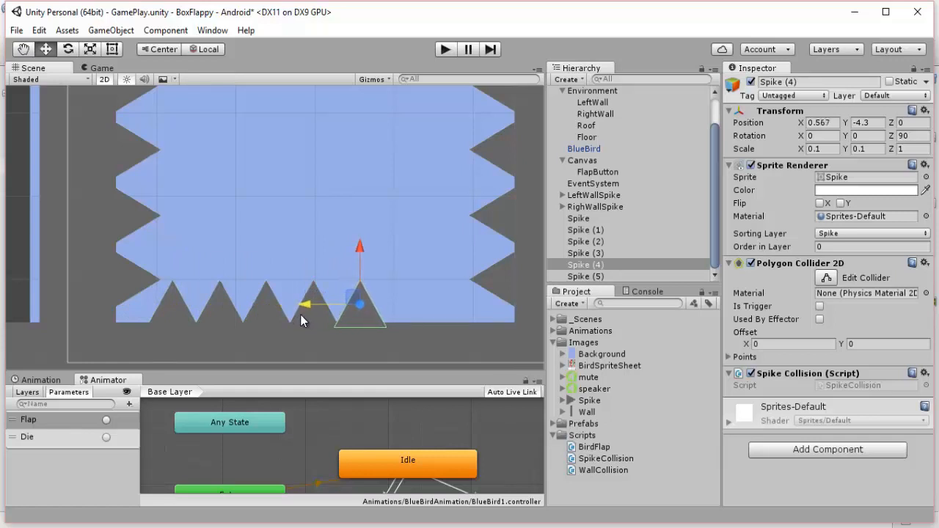
click(652, 273)
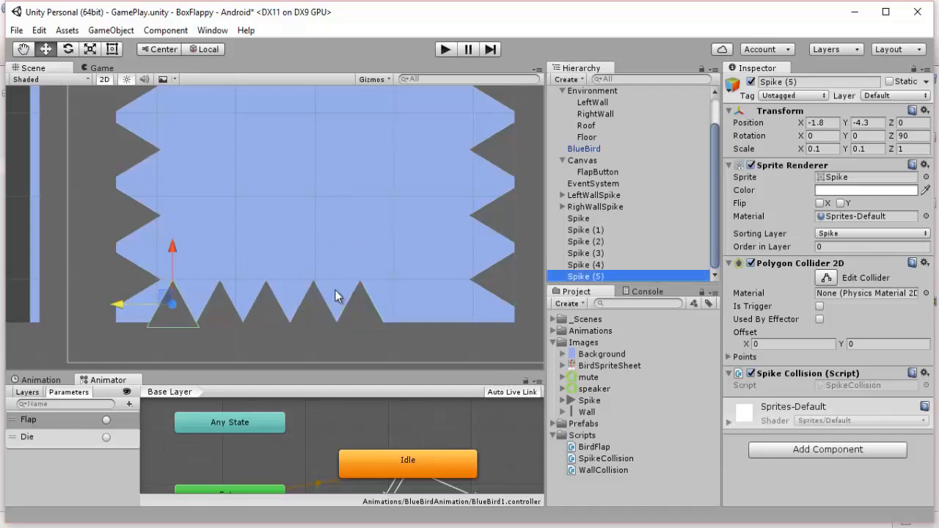
drag(120, 309, 348, 277)
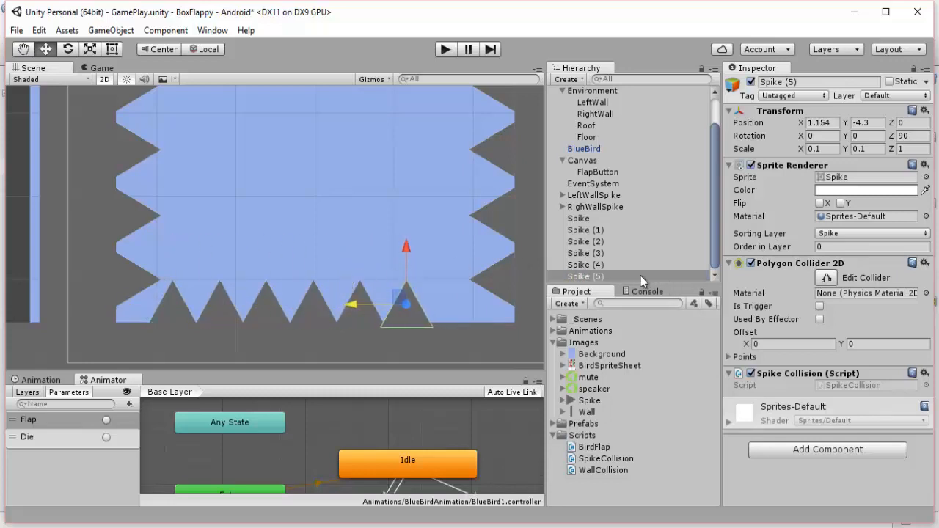
Duplicate Spike (5) and move the copy along the floor beside it, toward the right wall, to finish the row.
click(598, 265)
click(603, 276)
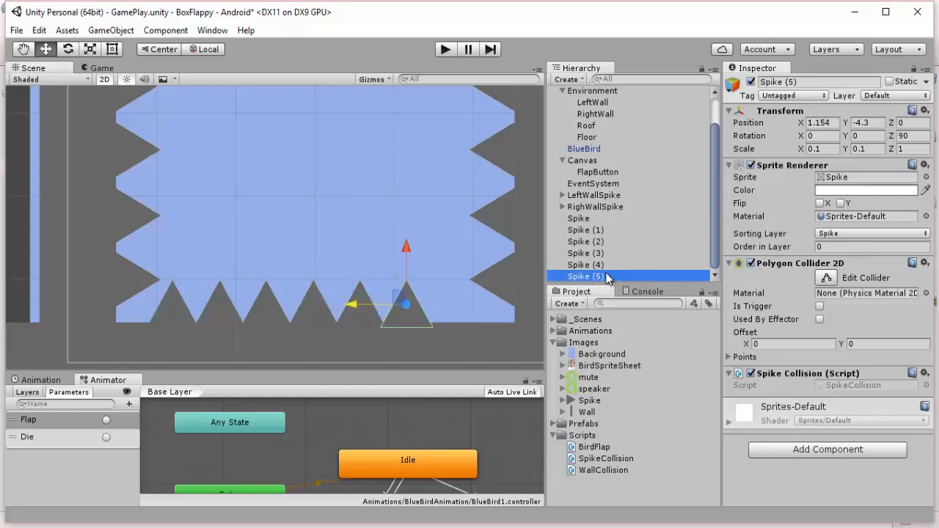
key(ctrl+d)
scroll(649, 259, down, 1)
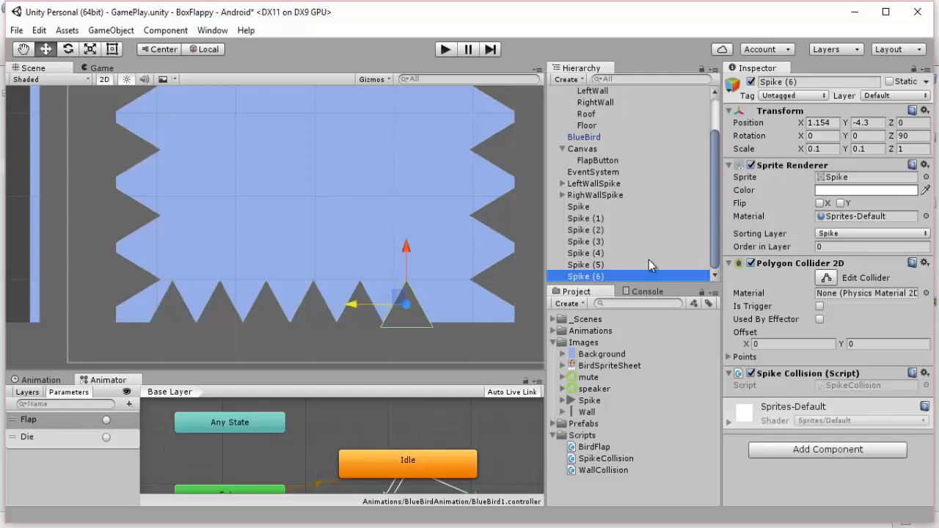
drag(356, 311, 396, 310)
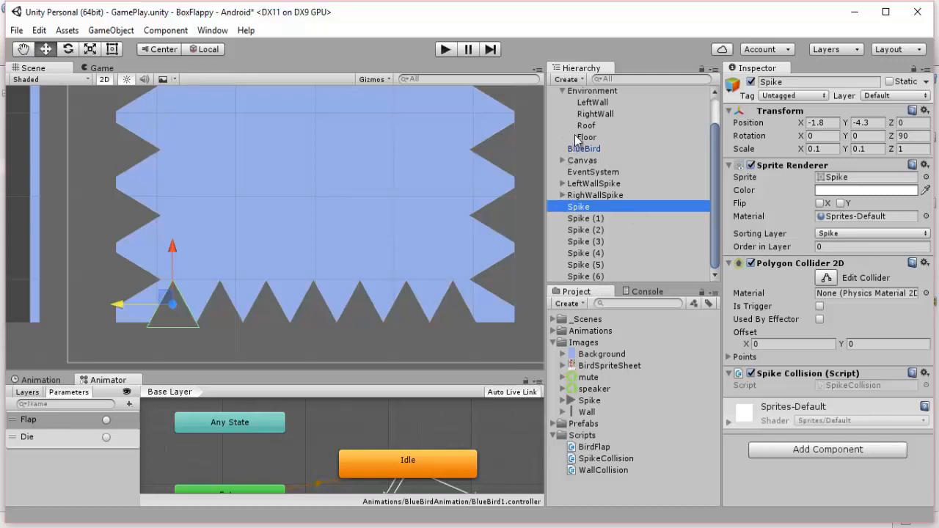
click(569, 79)
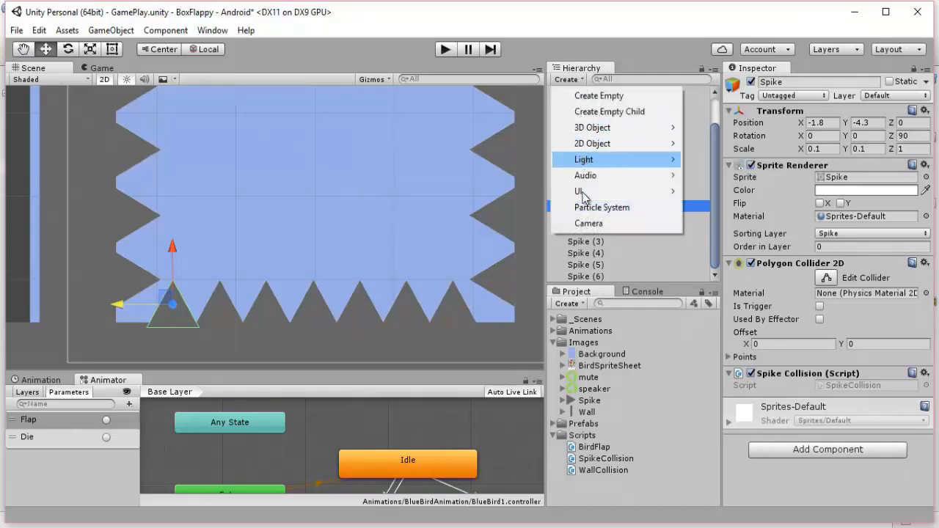
click(581, 265)
click(759, 470)
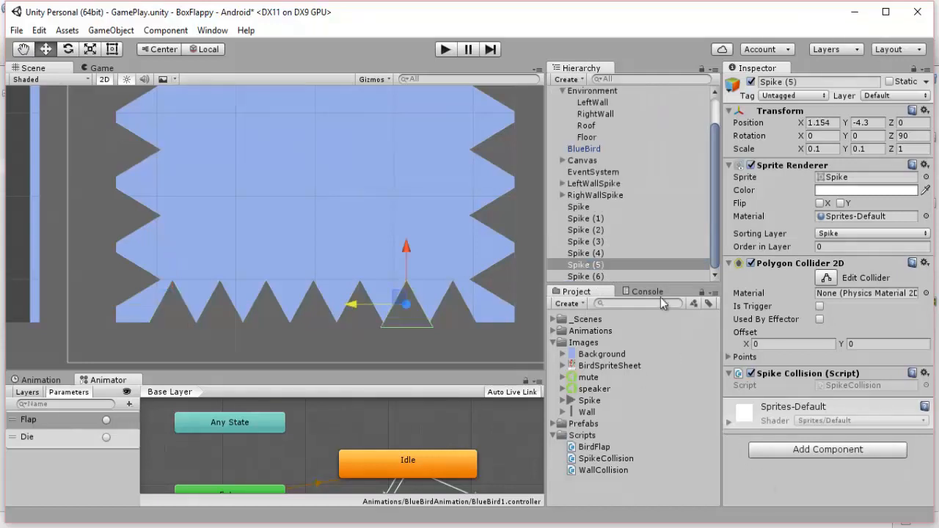
click(559, 277)
click(552, 185)
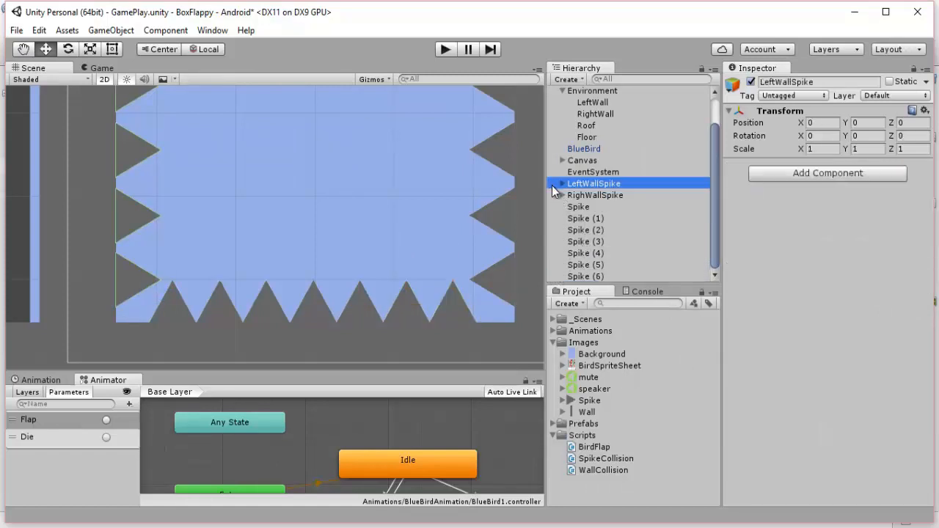
Create an empty object in the scene and name it FloorSpike.
click(558, 207)
click(569, 79)
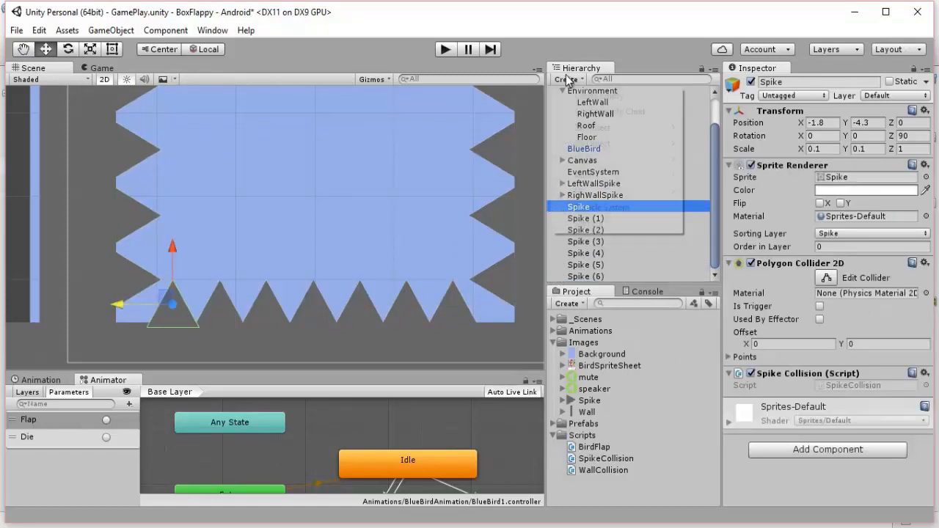
click(594, 96)
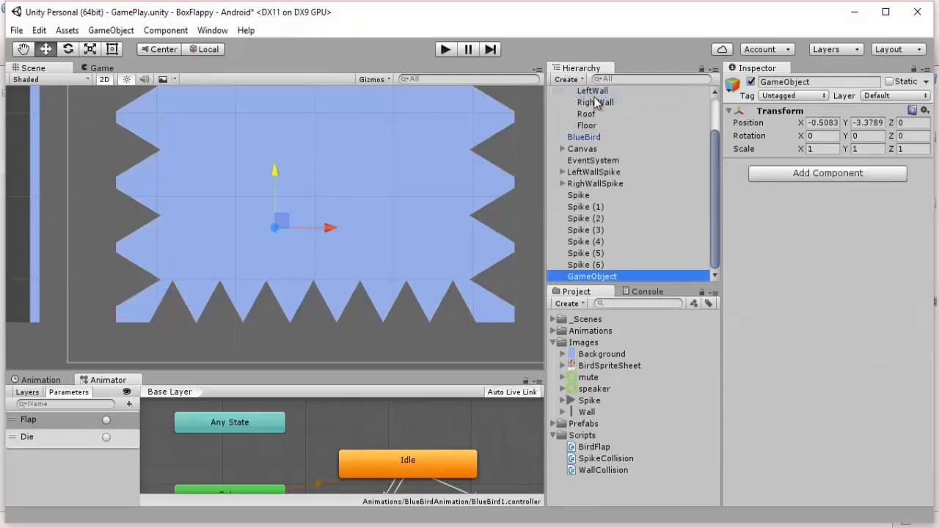
click(785, 84)
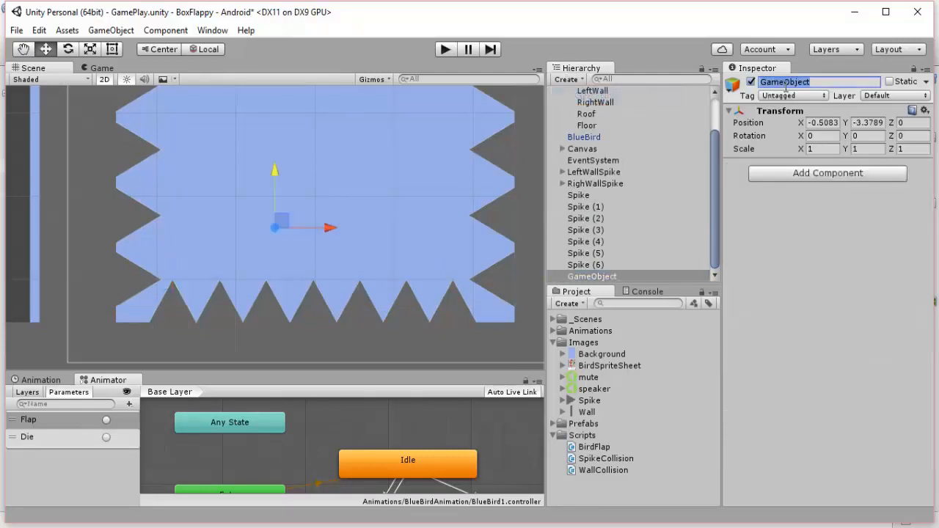
text(Fl)
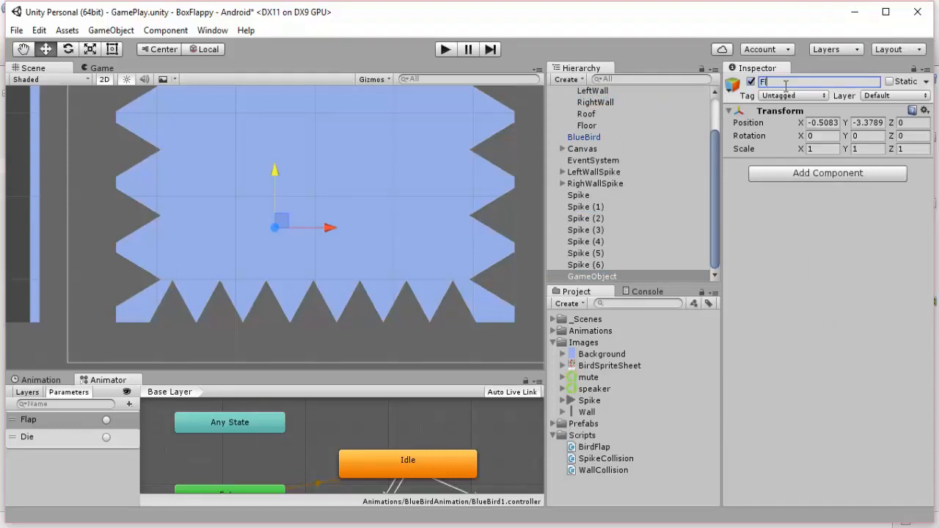
text(oorSpike)
key(Return)
Make all seven floor spikes, from Spike to Spike (6), children of FloorSpike.
click(579, 195)
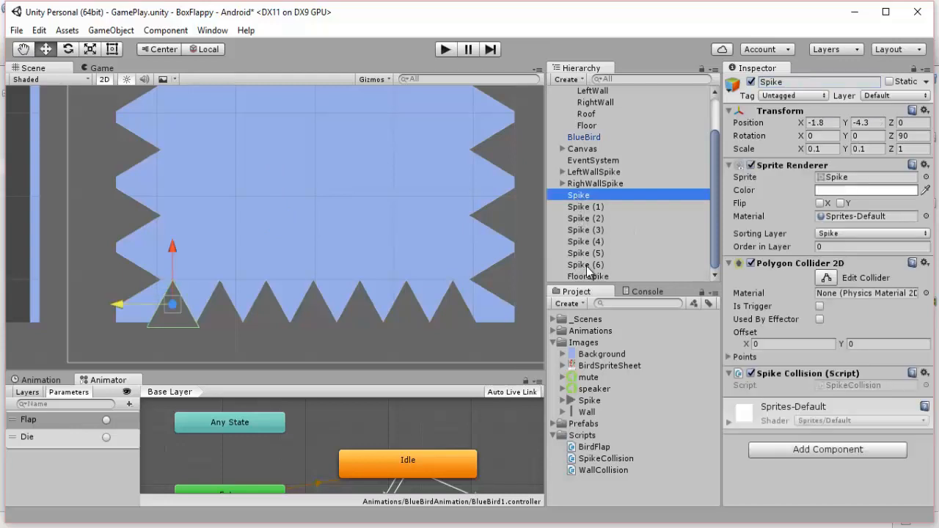
shift+click(579, 265)
drag(579, 206, 589, 278)
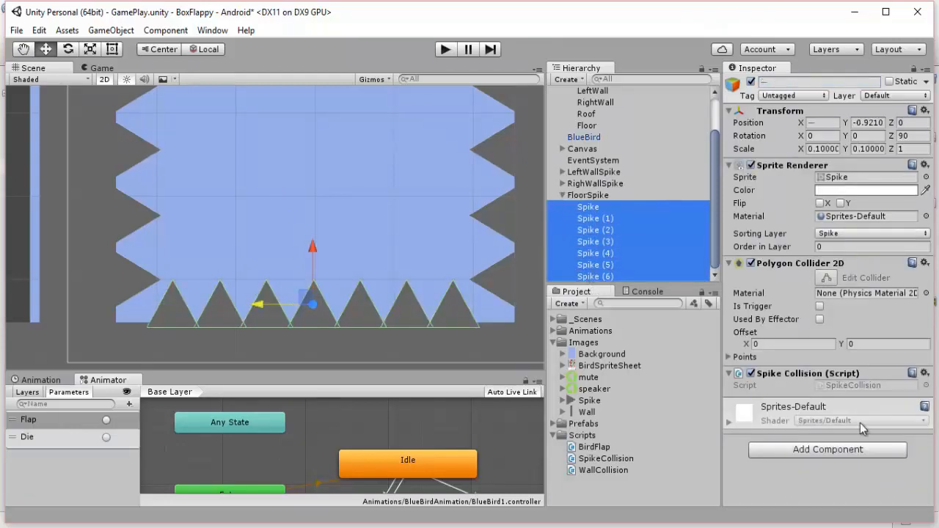
Set the FloorSpike parent's position to X 0 and Y 0.
click(578, 196)
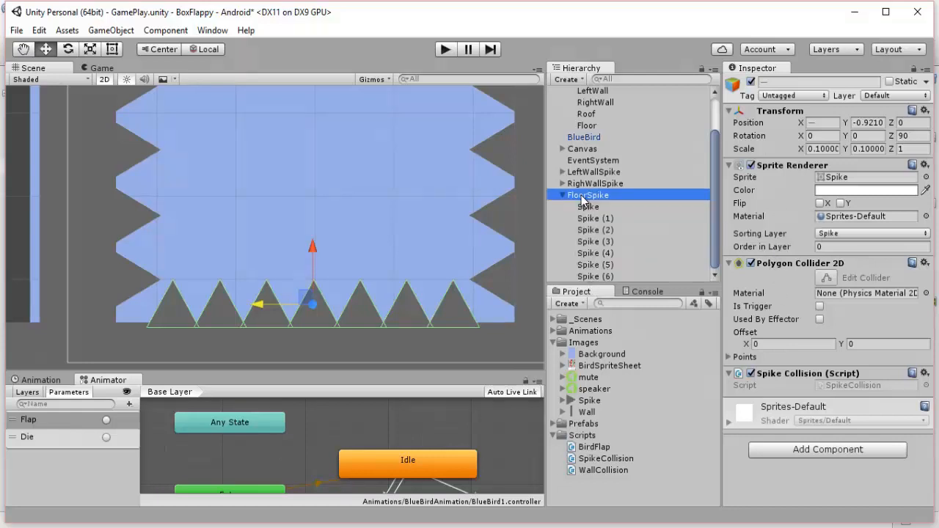
click(834, 123)
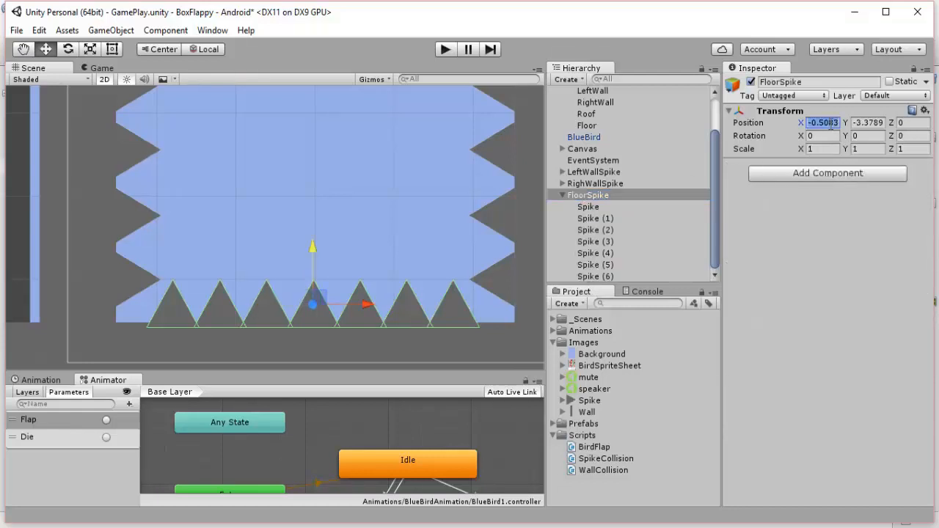
text(0)
click(863, 120)
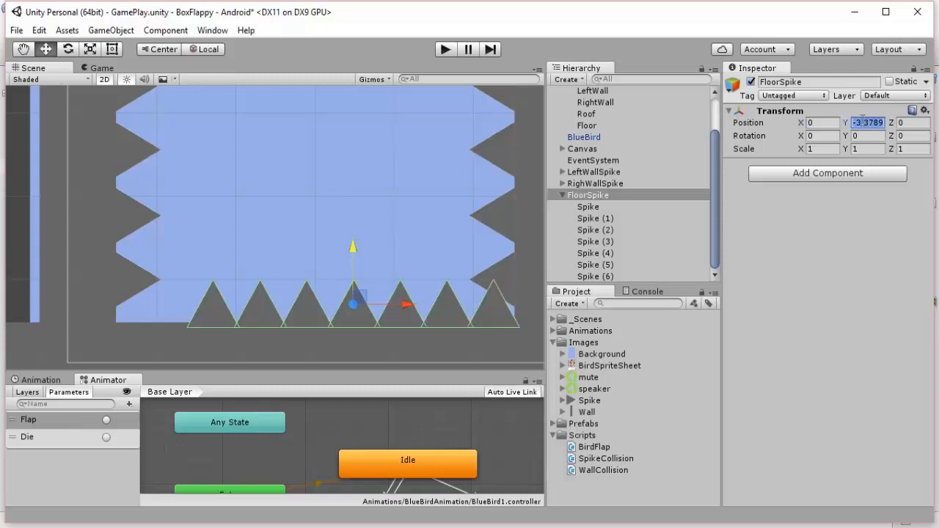
text(0)
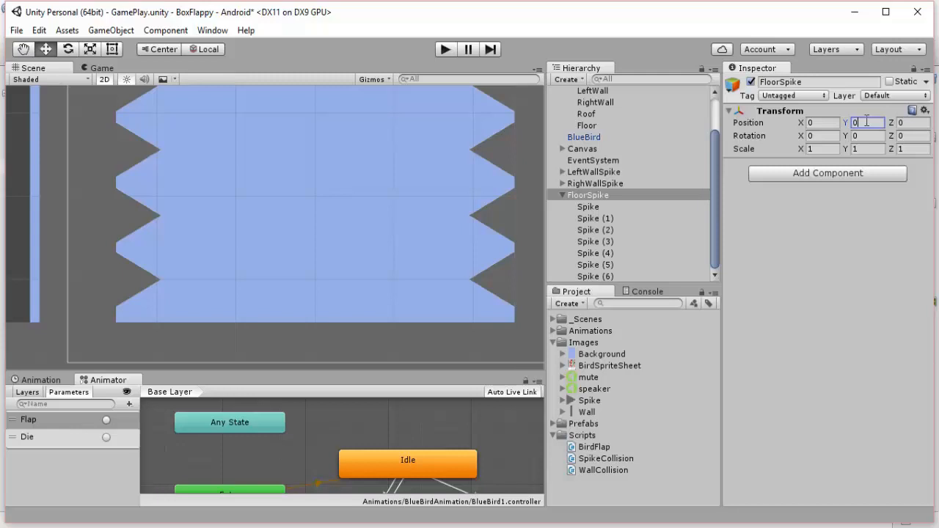
click(588, 207)
click(590, 218)
click(595, 230)
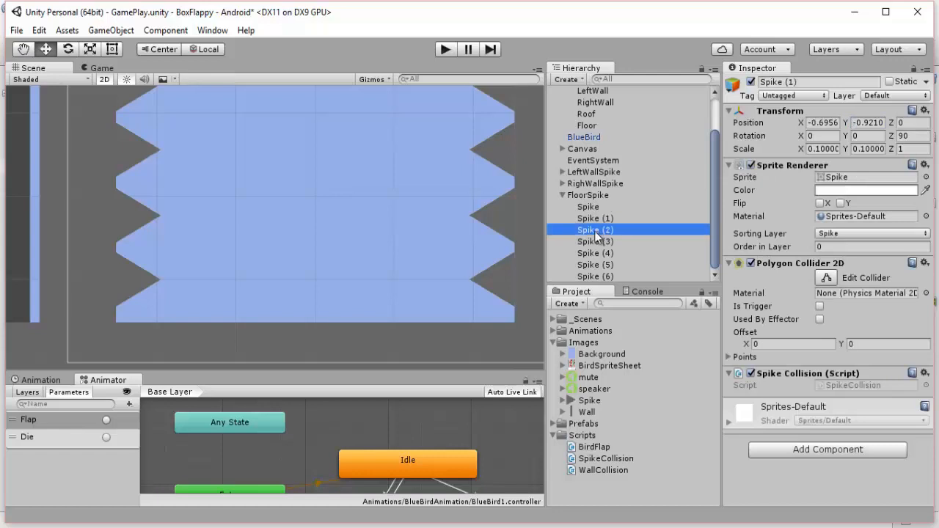
click(589, 207)
click(591, 196)
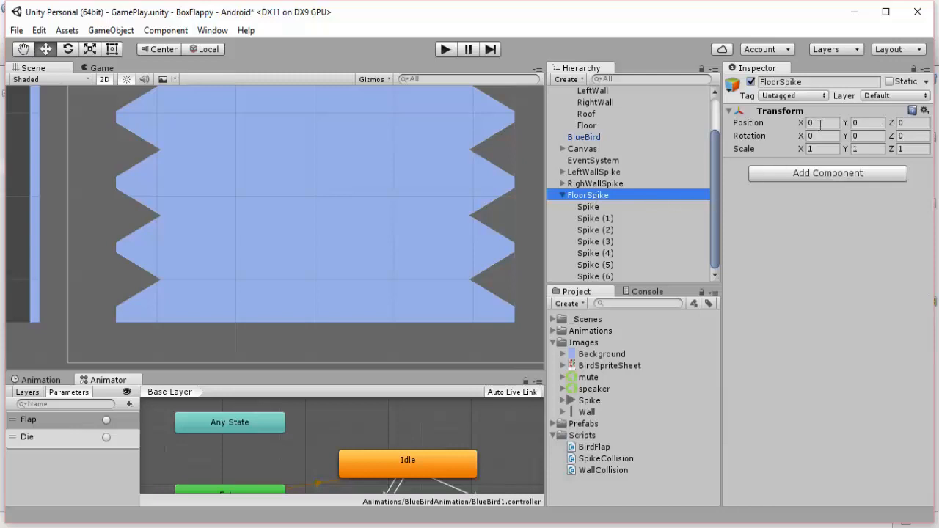
click(855, 122)
key(ctrl+d)
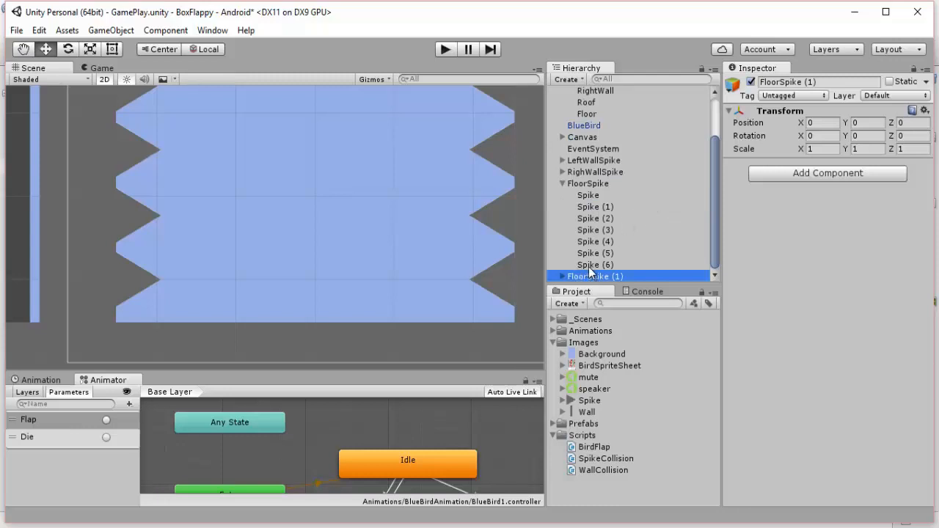
key(Delete)
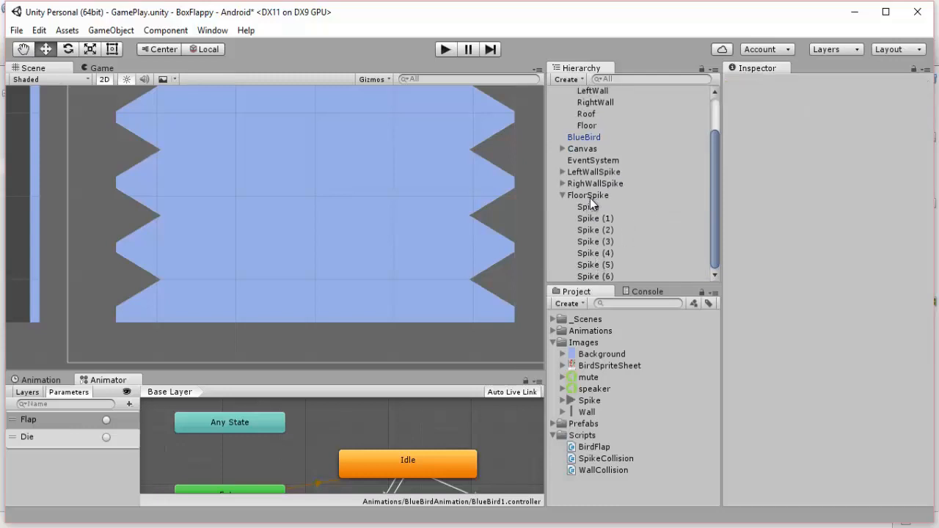
Undo the FloorSpike position change and the parenting of the seven floor spikes.
key(ctrl+z)
key(ctrl+z)
key(ctrl+z)
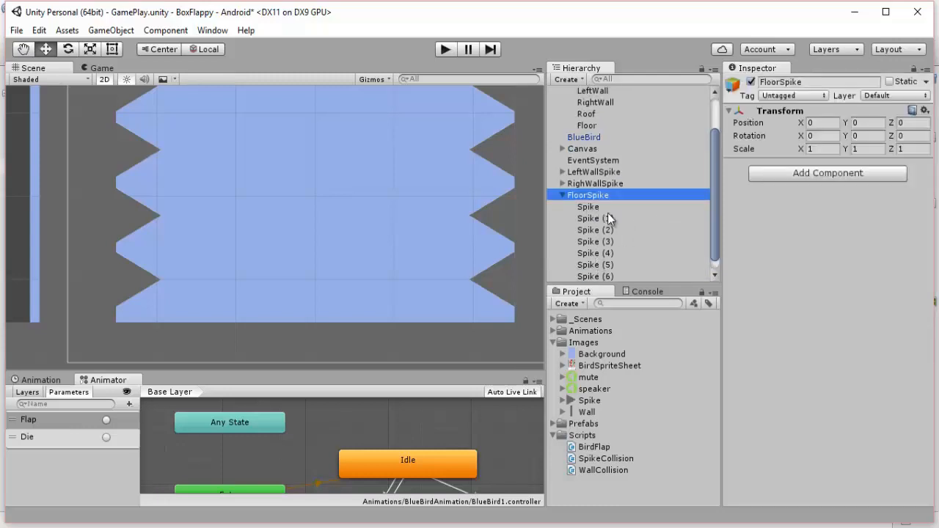
key(ctrl+z)
key(ctrl+z)
key(ctrl+z)
key(ctrl+z)
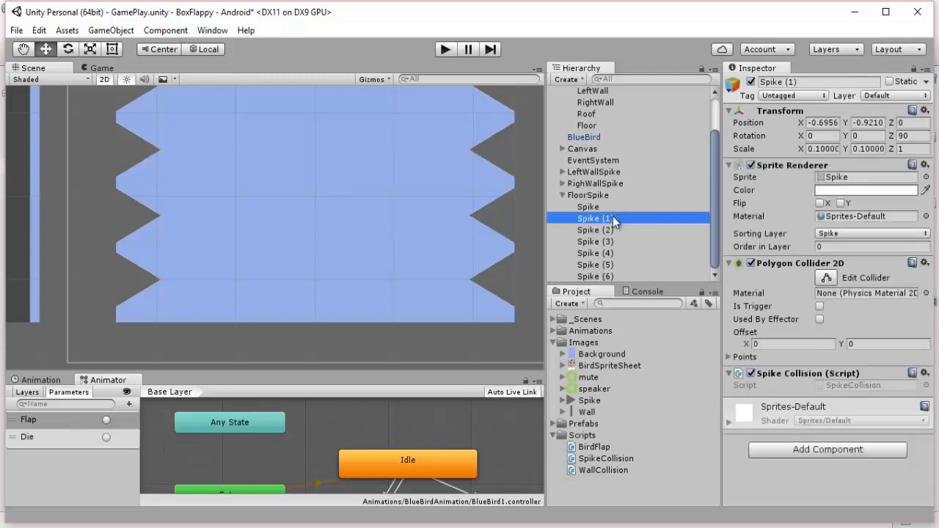
key(ctrl+z)
key(ctrl+z)
key(ctrl+z)
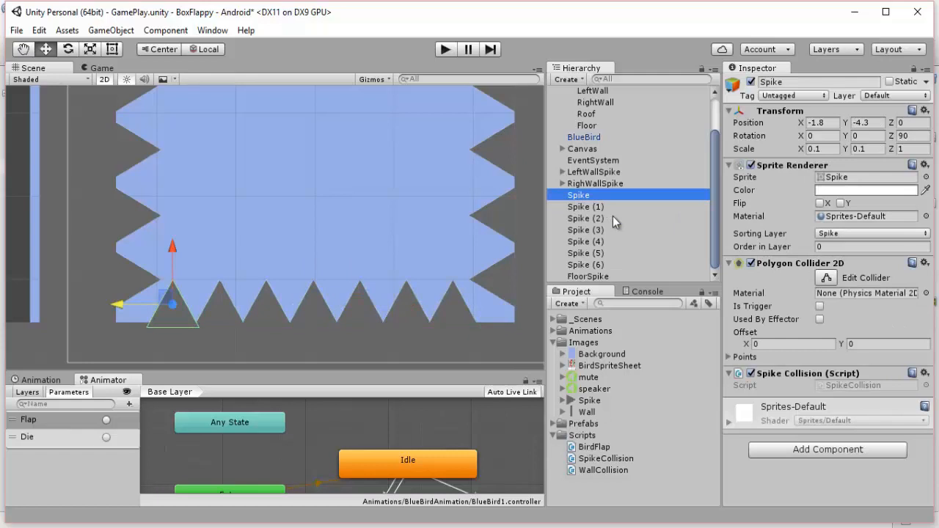
Set the position of the empty FloorSpike object to X 0 and Y 0.
click(611, 276)
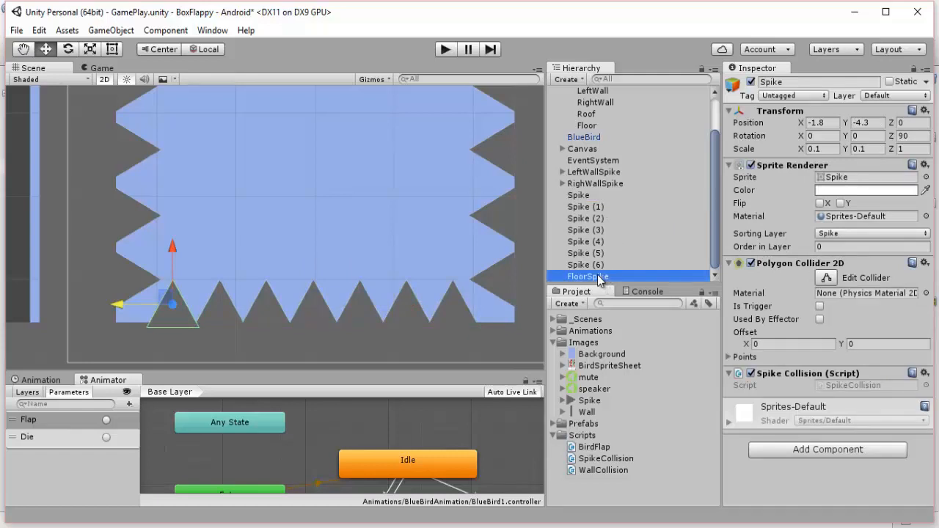
click(810, 123)
text(0)
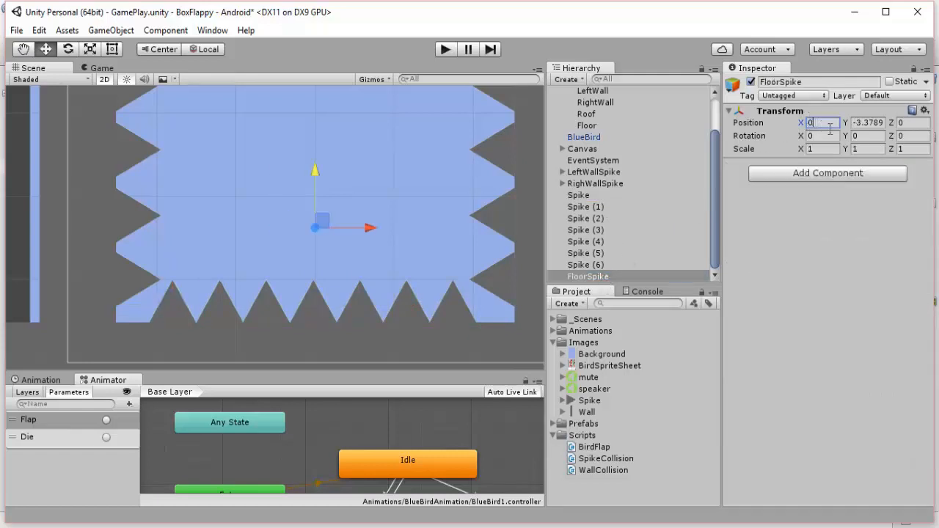
click(867, 125)
text(0)
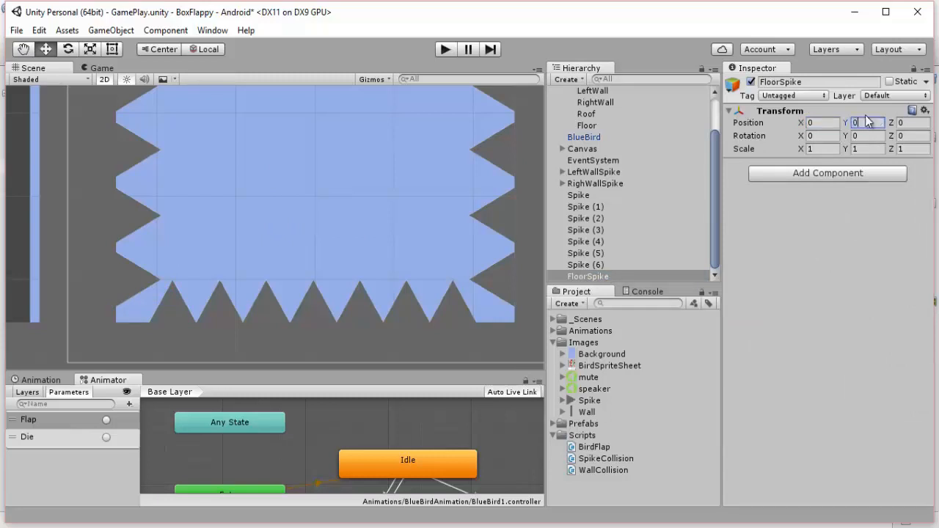
Make the seven floor spikes, from Spike to Spike (6), children of FloorSpike and collapse the group.
click(578, 196)
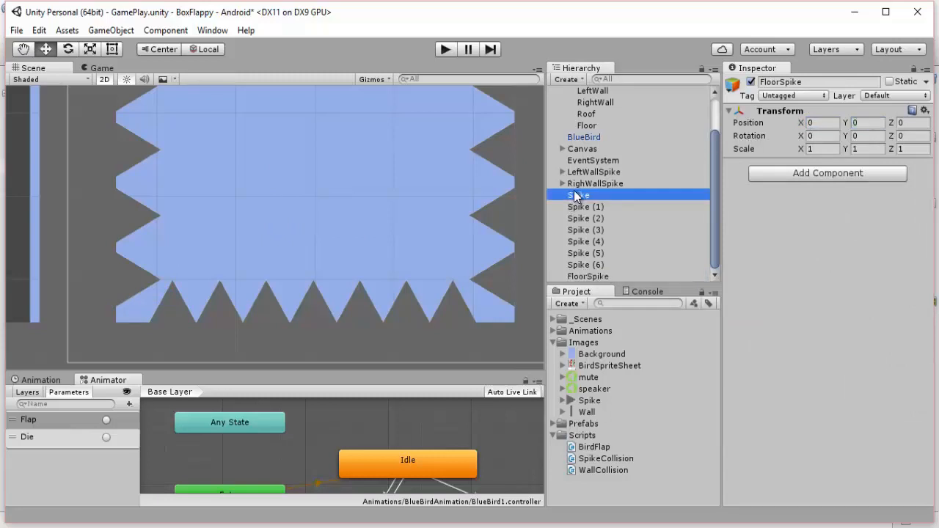
shift+click(599, 265)
drag(578, 195, 591, 276)
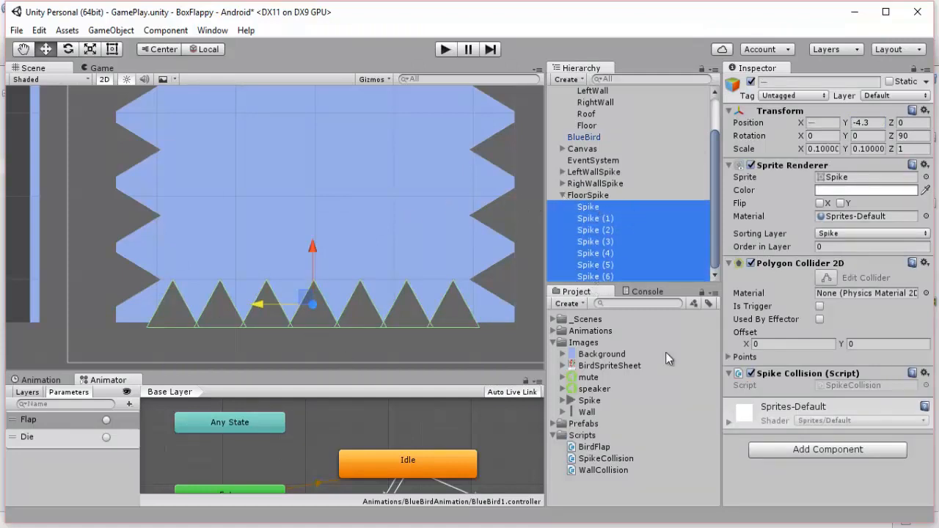
click(563, 195)
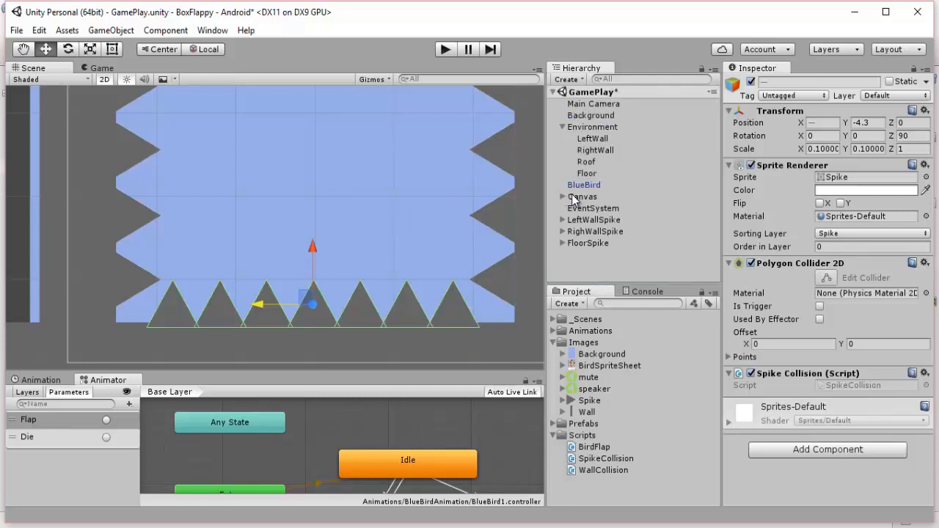
Duplicate the FloorSpike group and rename the copy RoofSpike.
click(593, 243)
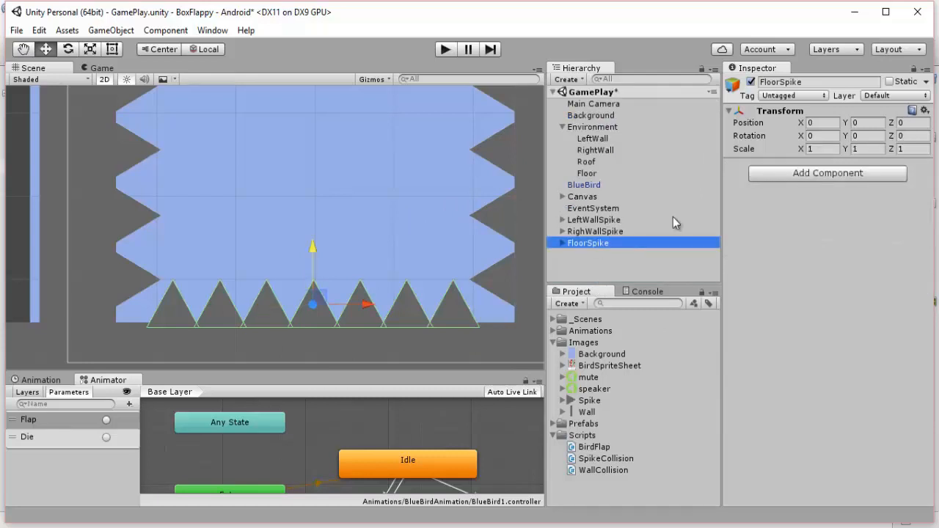
key(ctrl+d)
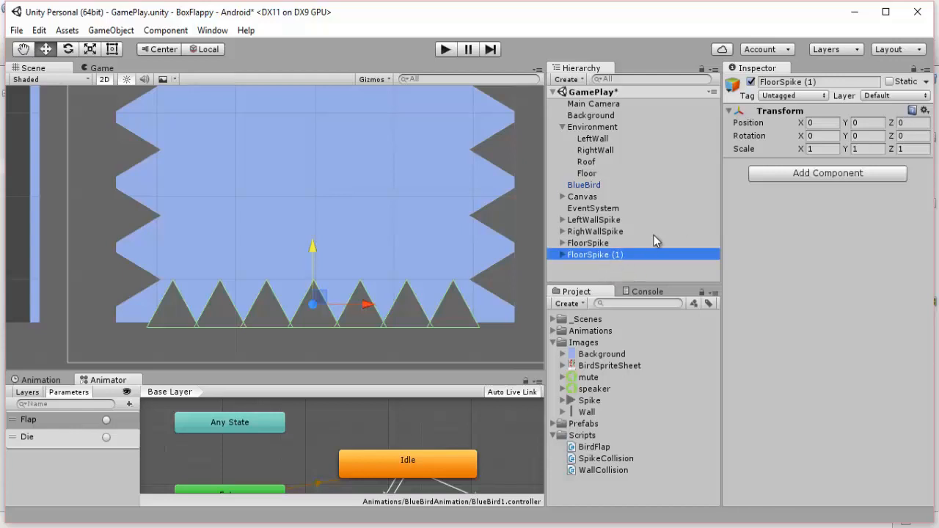
click(815, 82)
text(R)
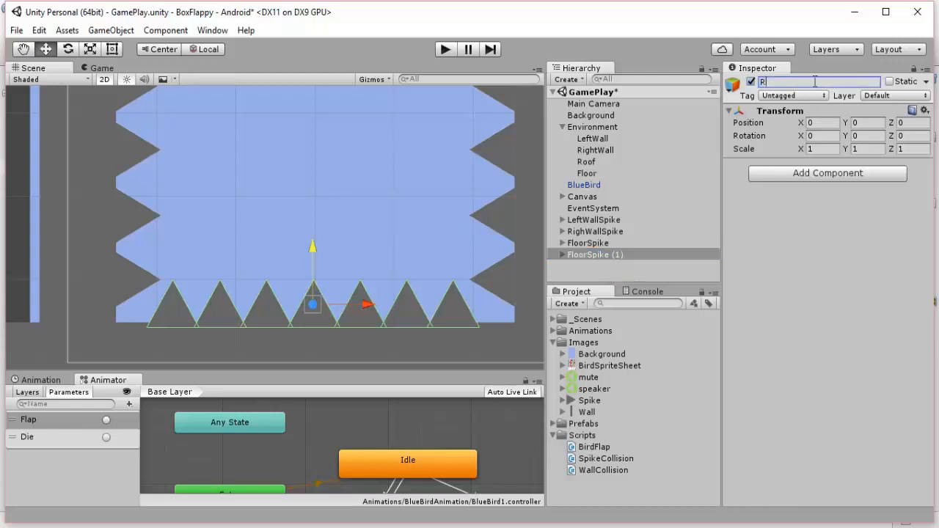
text(oofSpike)
key(Return)
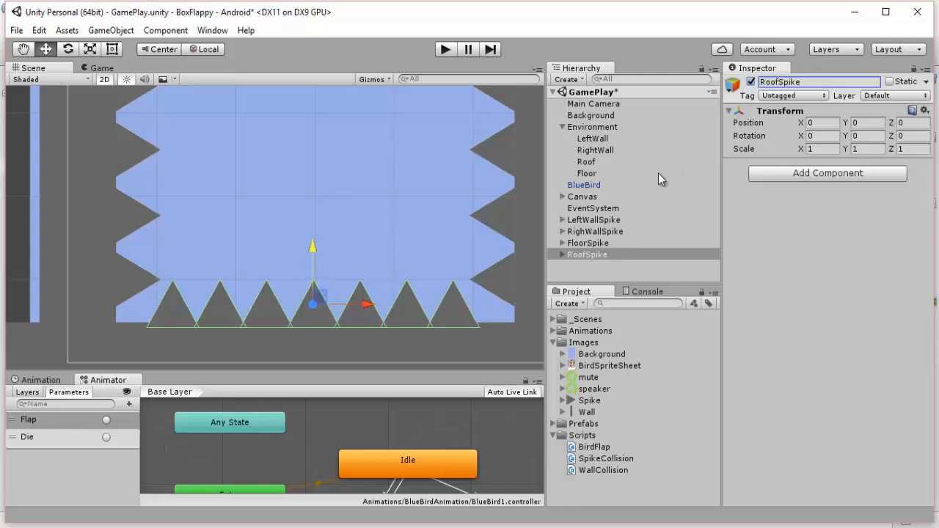
Set the Y position of all seven spikes under RoofSpike to 4.3.
click(561, 254)
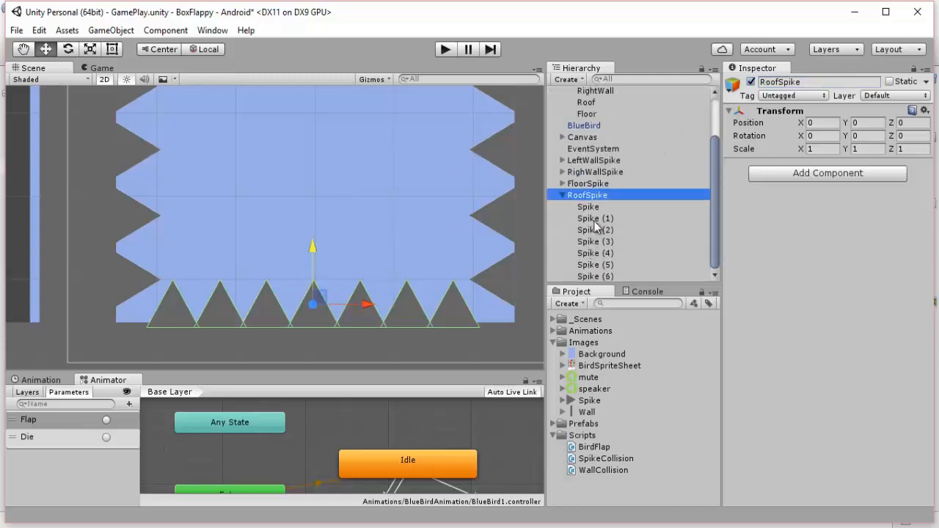
click(597, 207)
shift+click(614, 273)
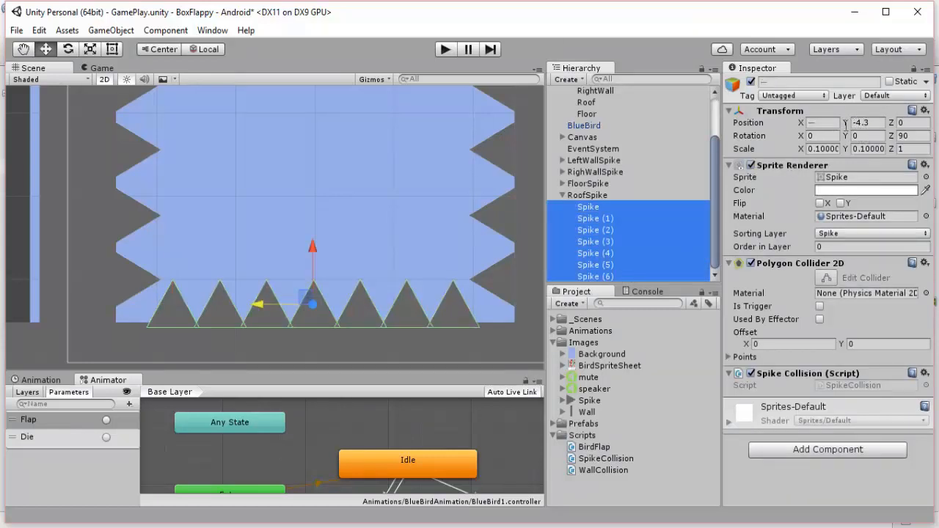
key(q)
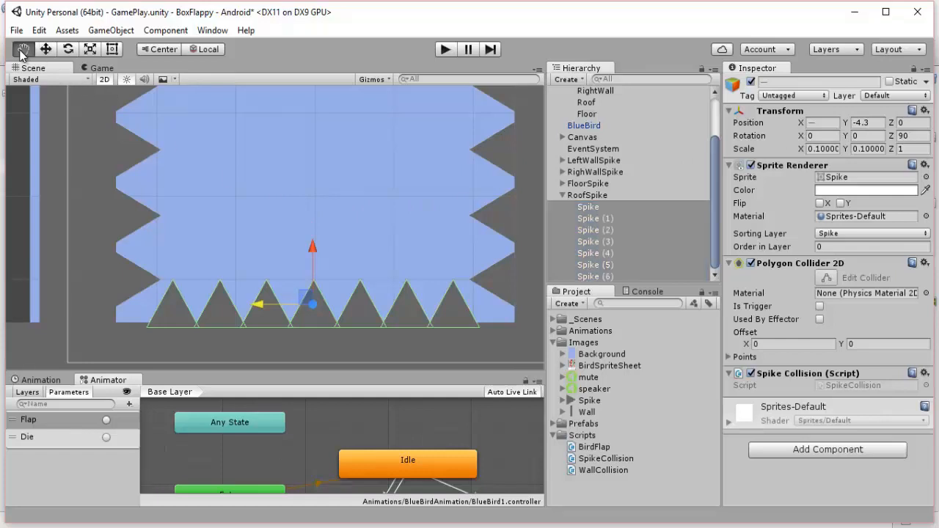
scroll(290, 220, up, 2)
scroll(293, 225, down, 5)
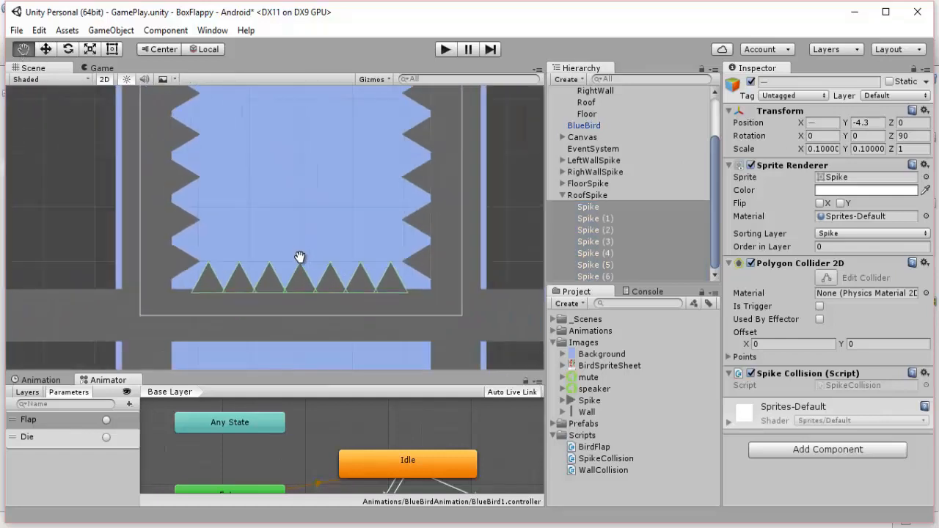
drag(335, 142, 322, 302)
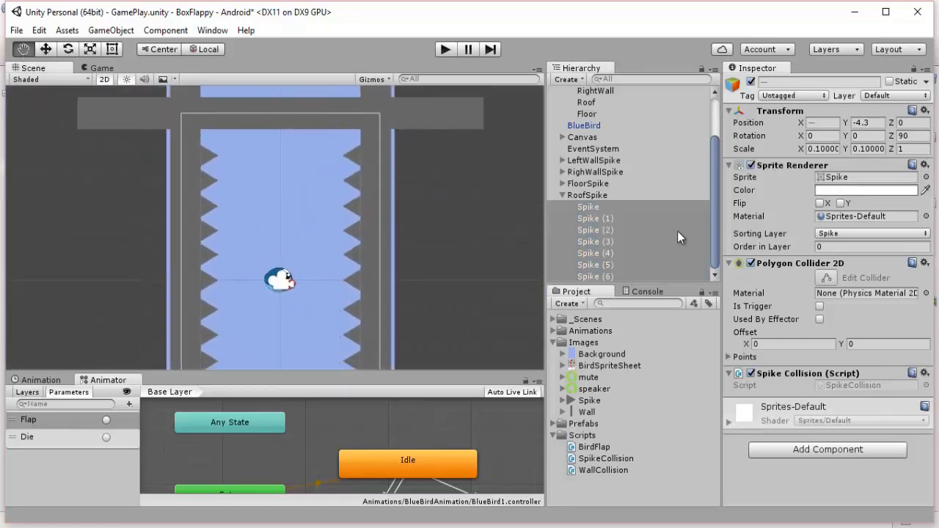
click(865, 123)
text(4.3)
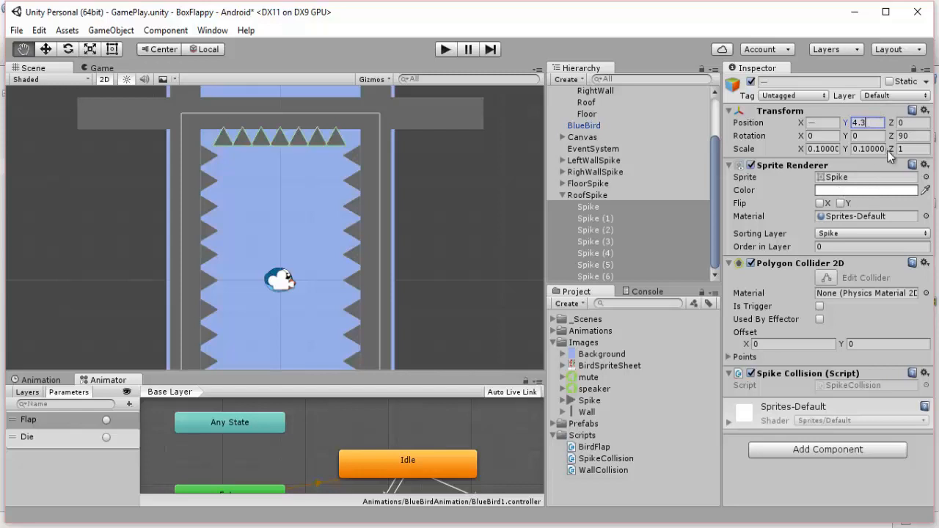
Set the Z rotation of the seven roof spikes to -90 and check the spike frame in the Game view.
click(906, 135)
text(-90)
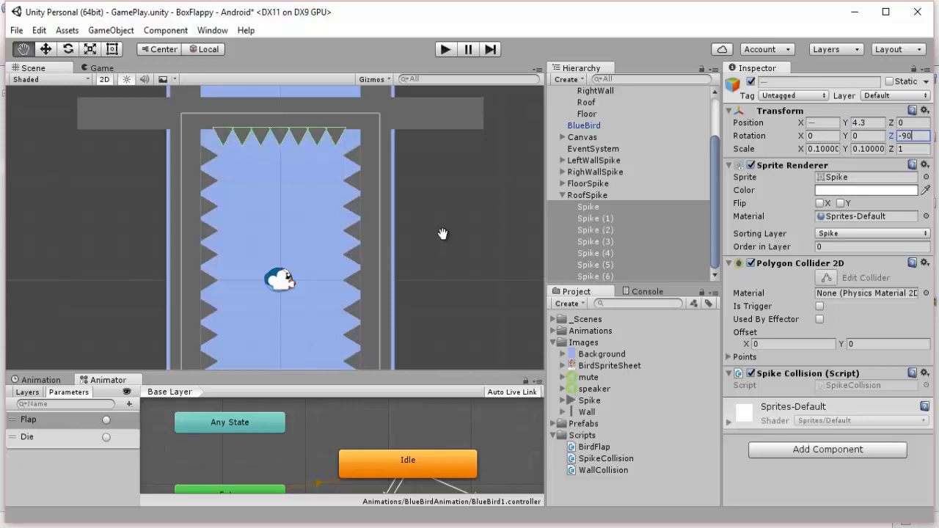
scroll(442, 233, up, 3)
scroll(474, 195, up, 3)
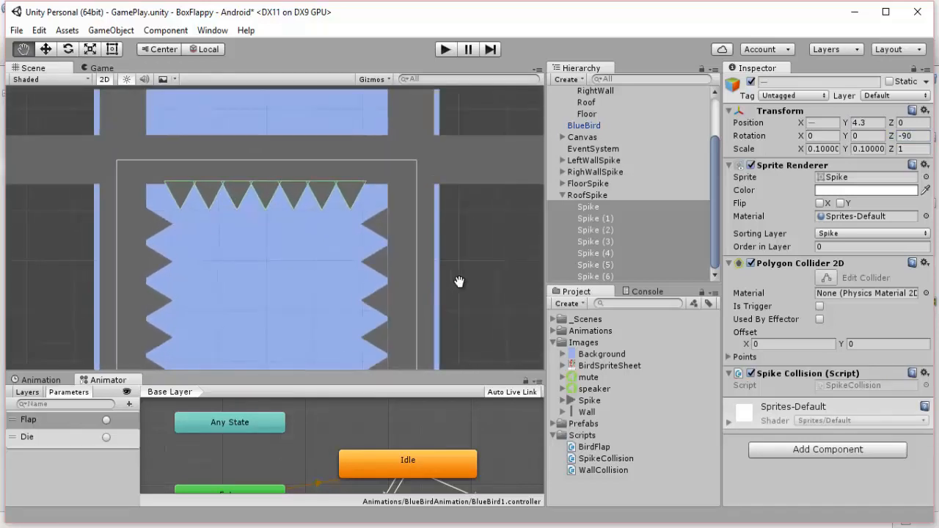
scroll(458, 282, up, 3)
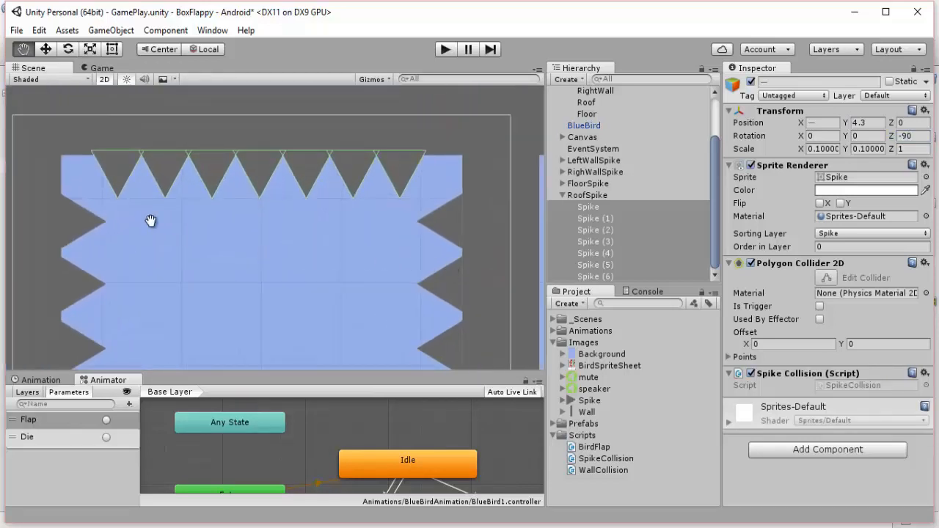
click(100, 68)
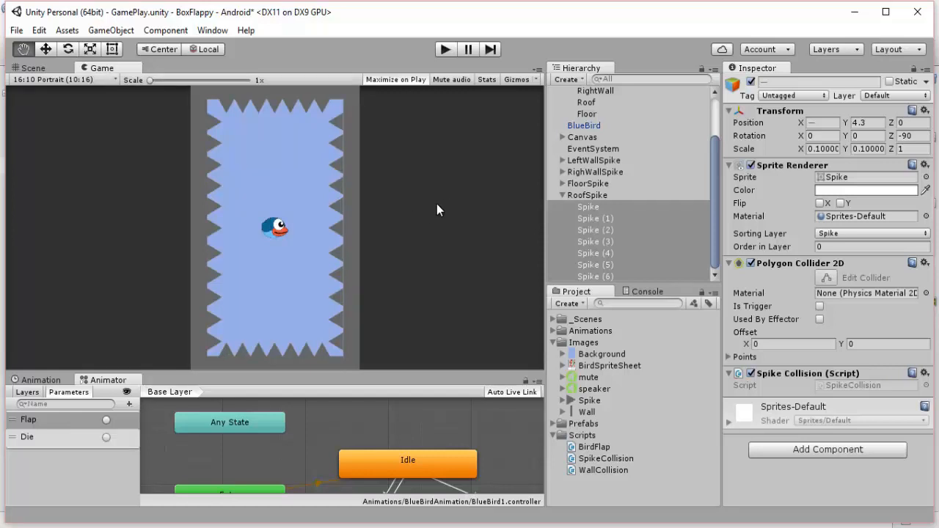
click(563, 195)
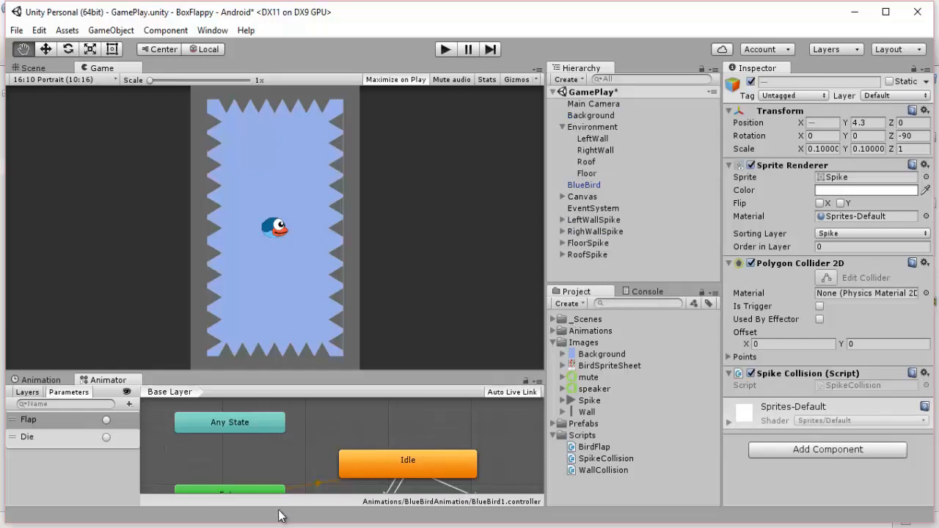
Open the SpikeCollision script from the Scripts folder in MonoDevelop.
click(241, 527)
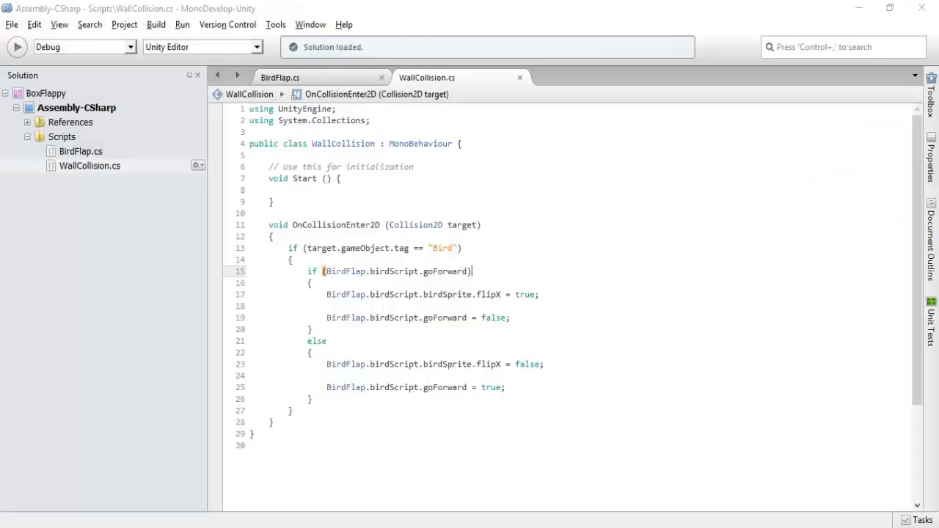
click(241, 527)
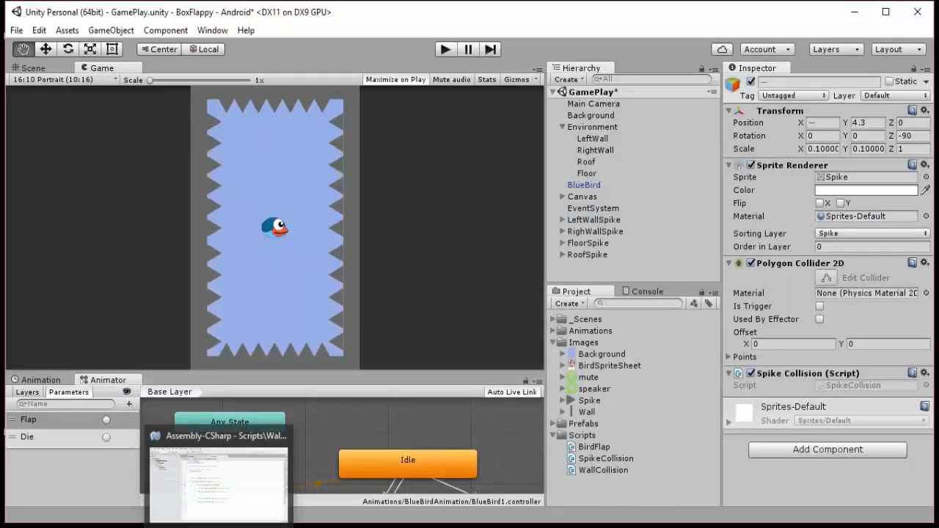
click(241, 526)
click(204, 527)
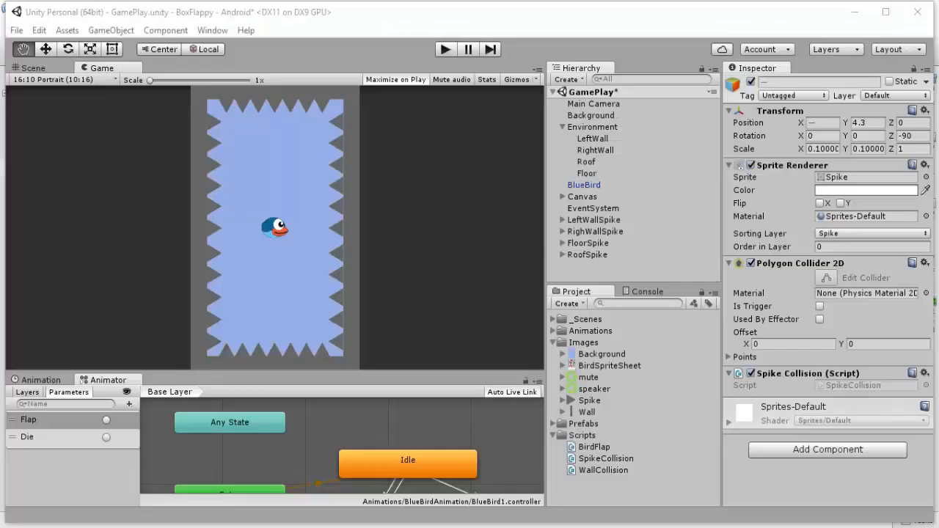
click(607, 458)
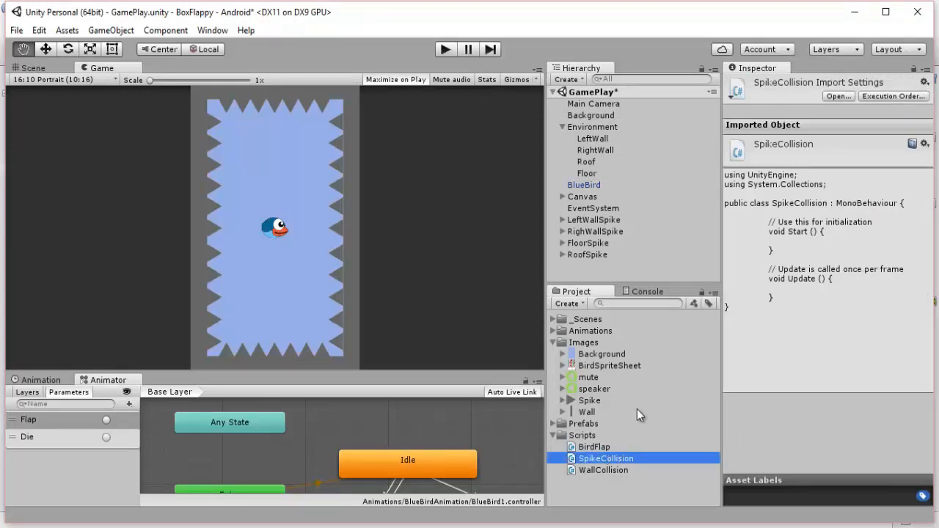
click(240, 525)
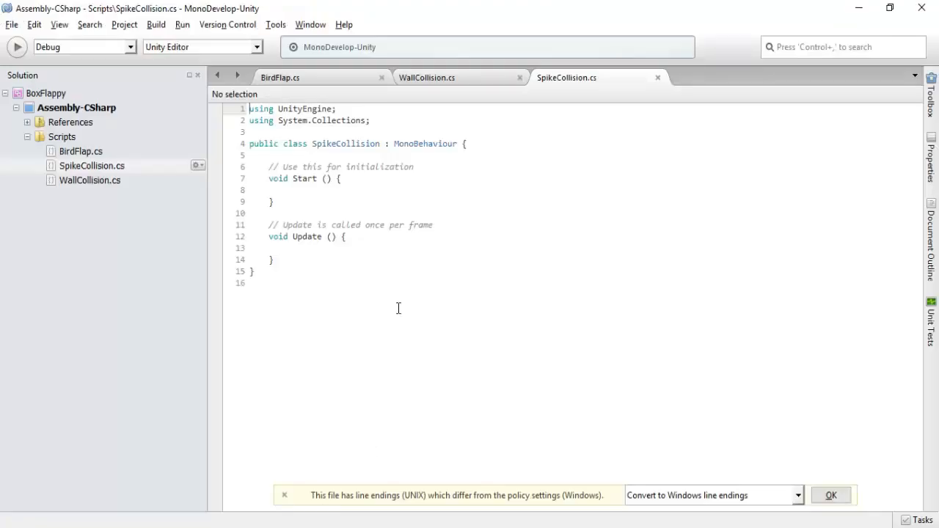
Examine the default Start and Update methods in the SpikeCollision script.
click(314, 178)
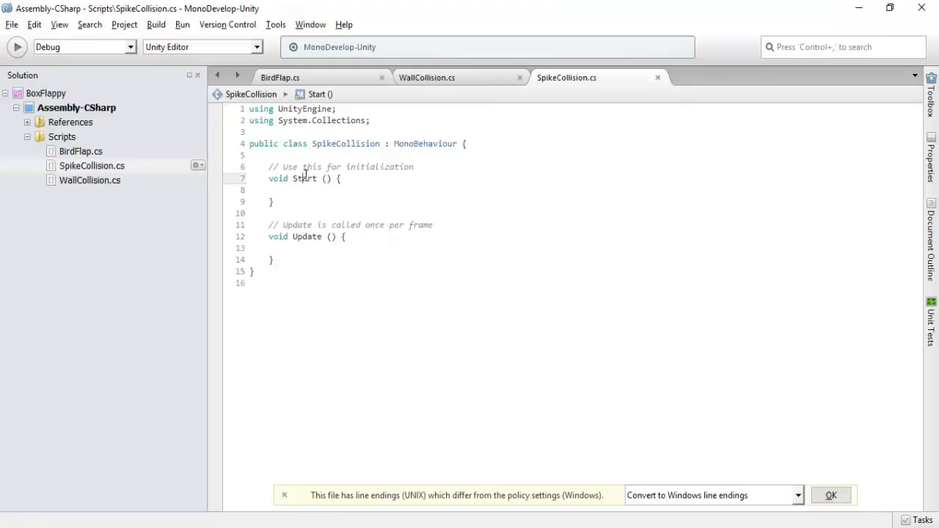
click(316, 236)
click(306, 181)
click(308, 233)
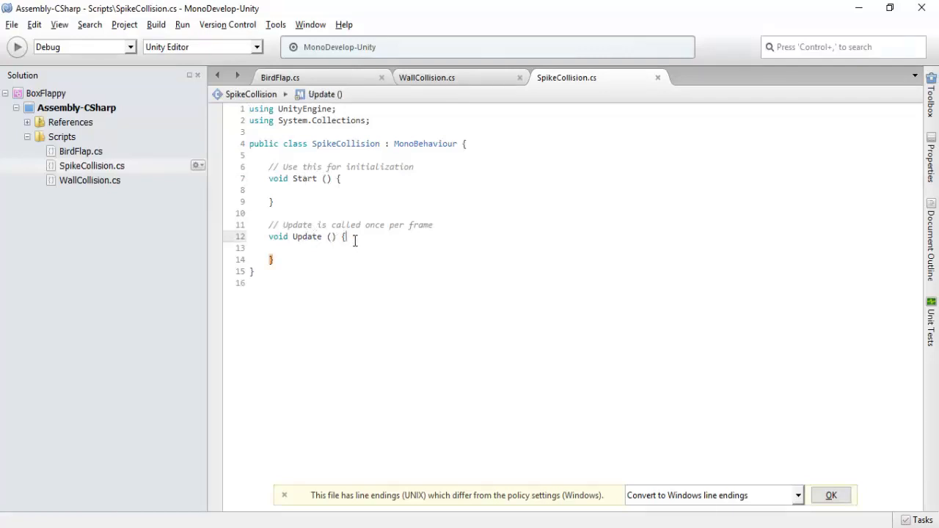
click(309, 180)
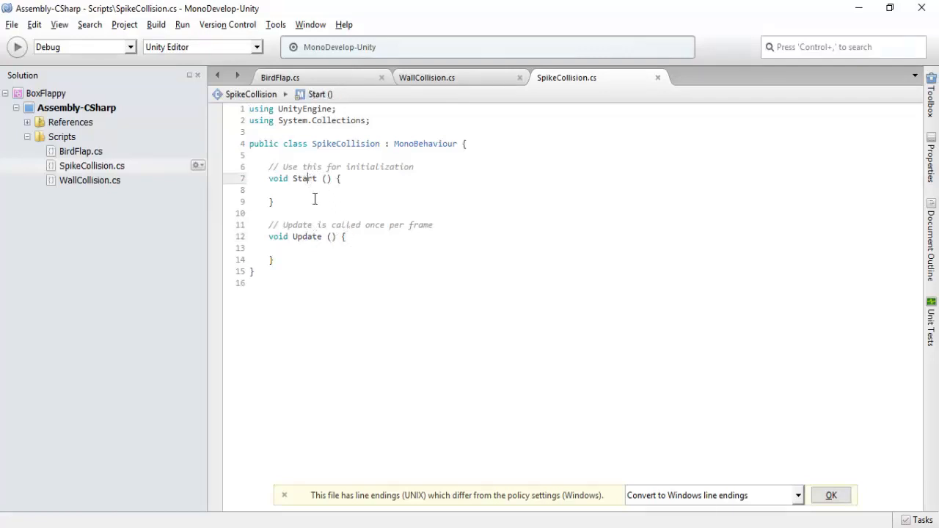
click(310, 237)
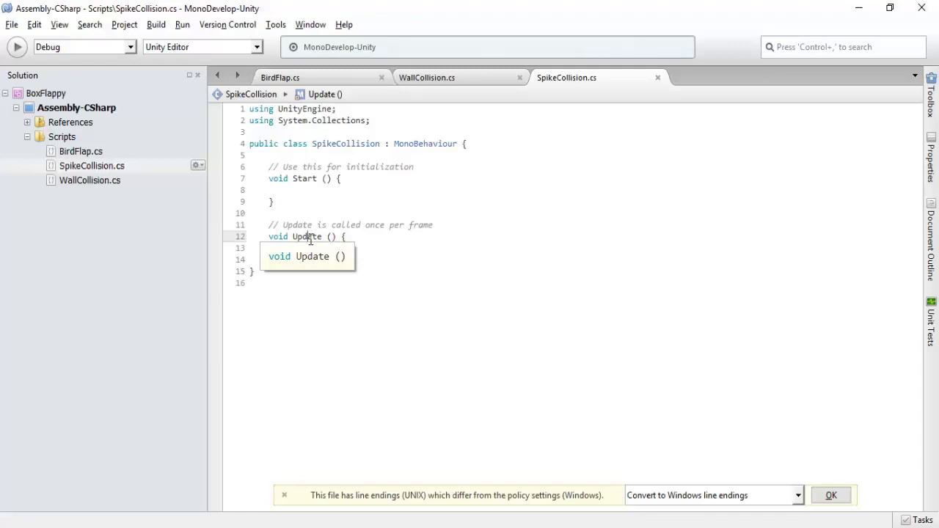
click(371, 228)
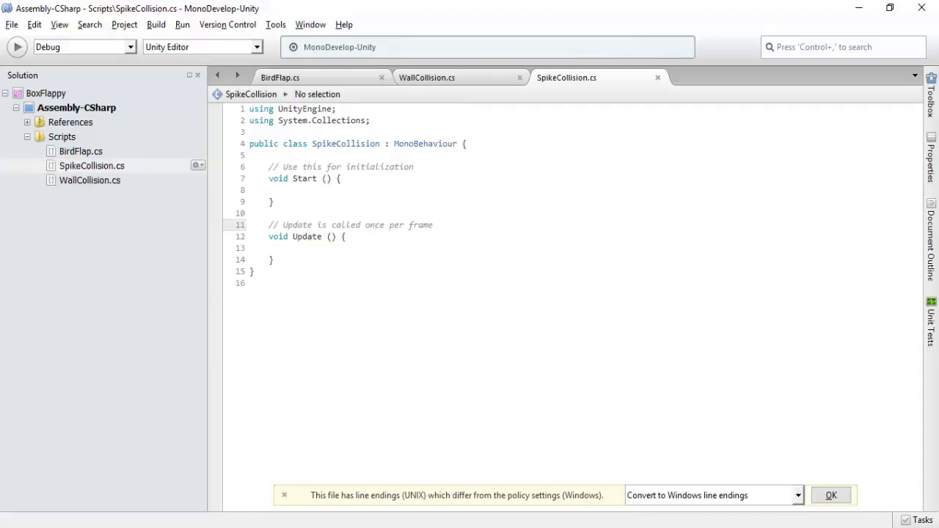
click(281, 261)
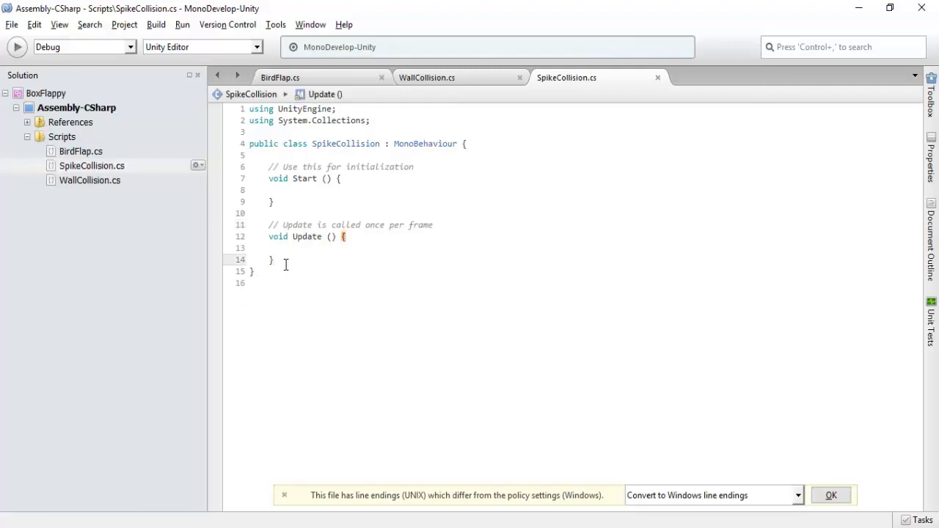
Add an empty OnCollisionEnter2D method with a Collision2D parameter named target below the Update method.
key(Return)
key(Return)
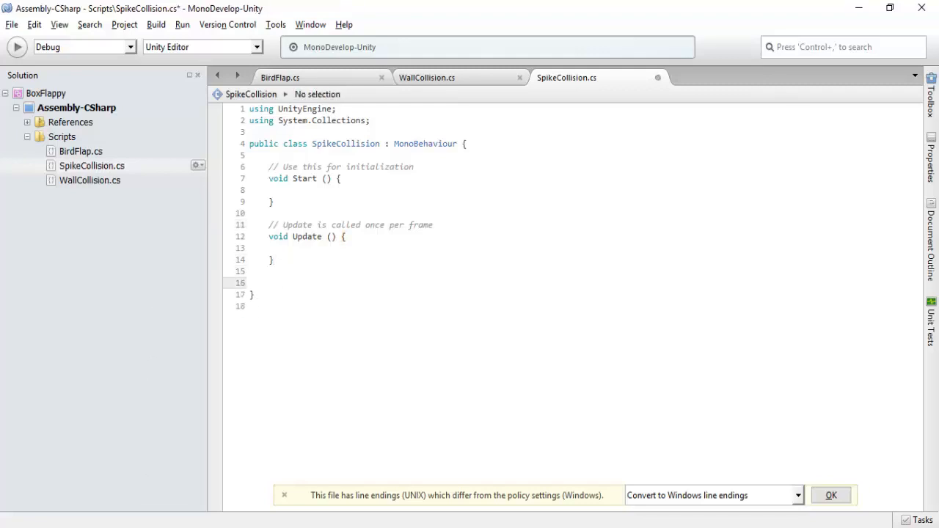
text(void)
text(nCollisionEnter2s)
key(BackSpace)
text(d)
key(BackSpace)
text(D()
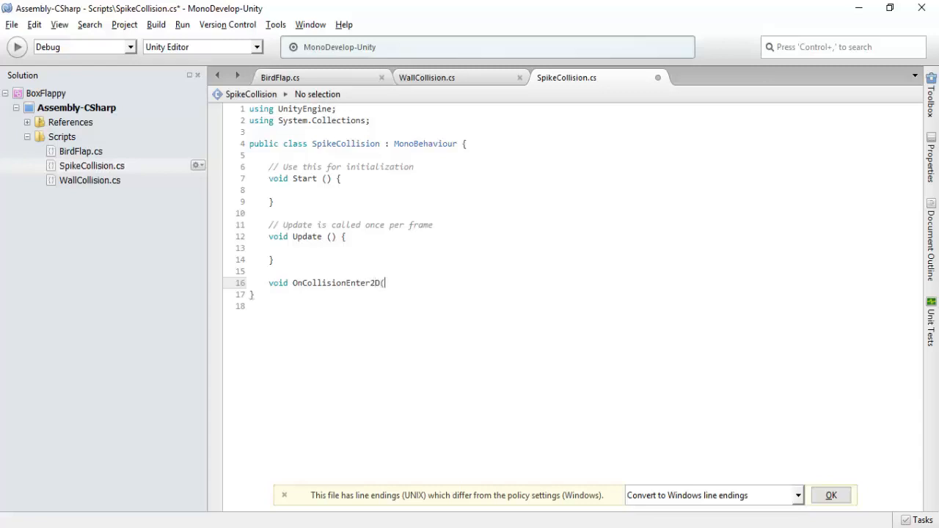
text(Collisi)
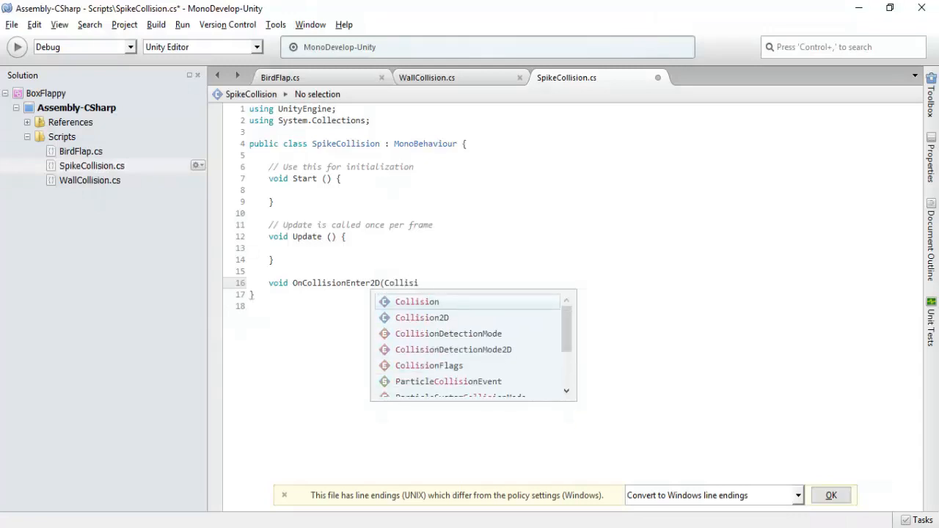
text(on2D targ)
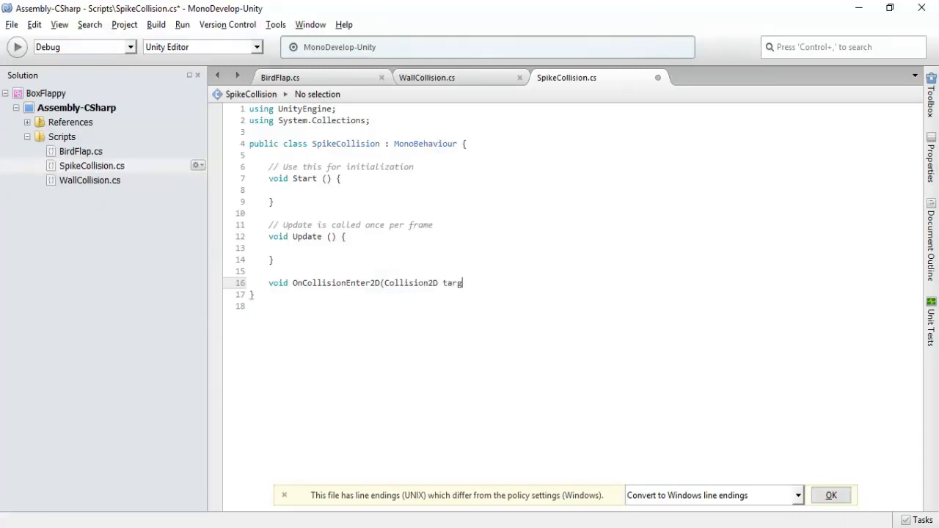
text(et))
key(Return)
text({)
key(Return)
text(})
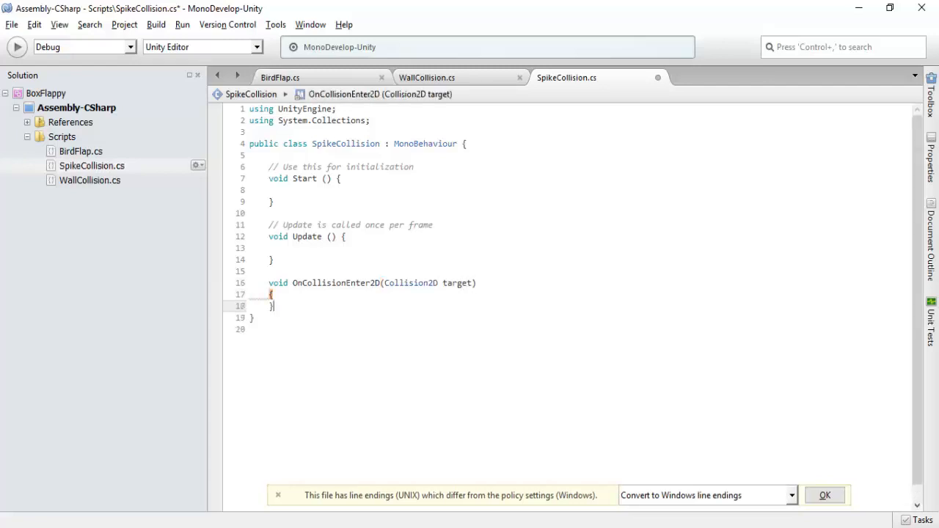
Inside OnCollisionEnter2D, add an if statement with the condition target.gameObject.tag == "Bird".
key(Up)
key(Return)
text(if())
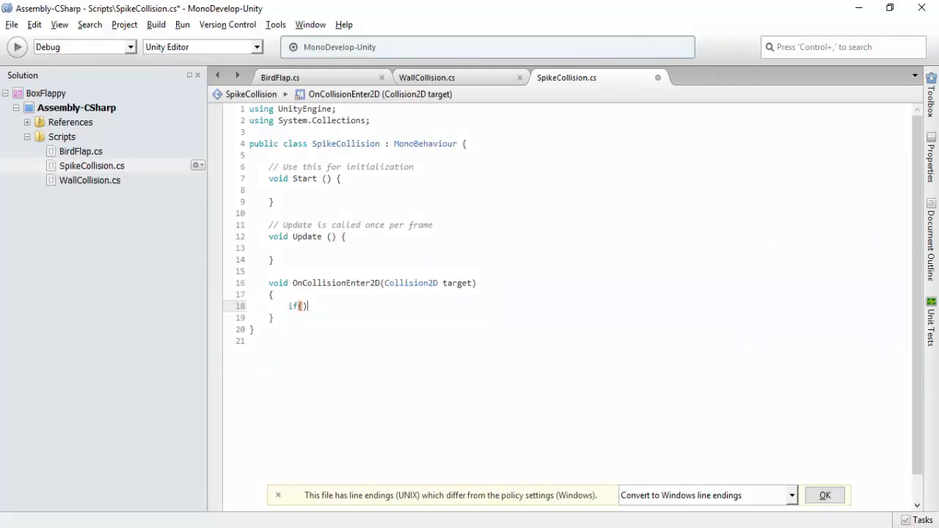
text(target)
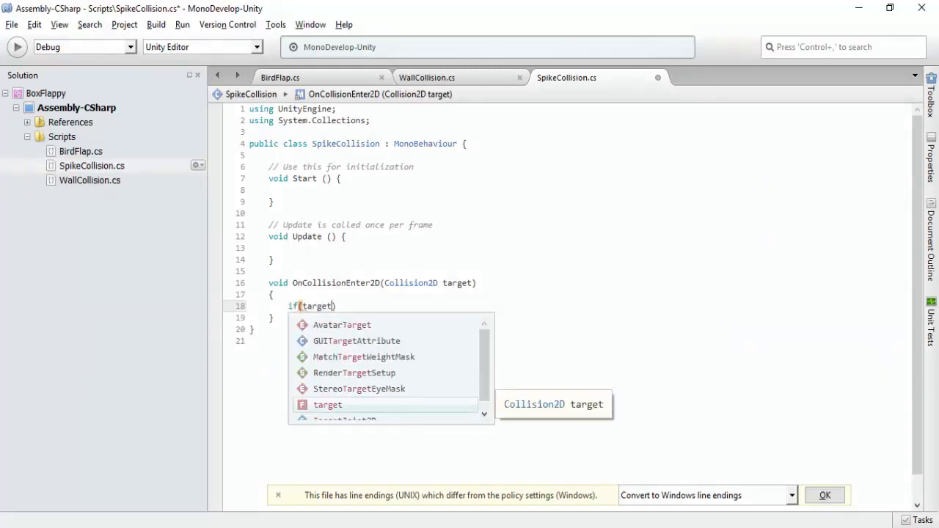
key(Escape)
text(.gam)
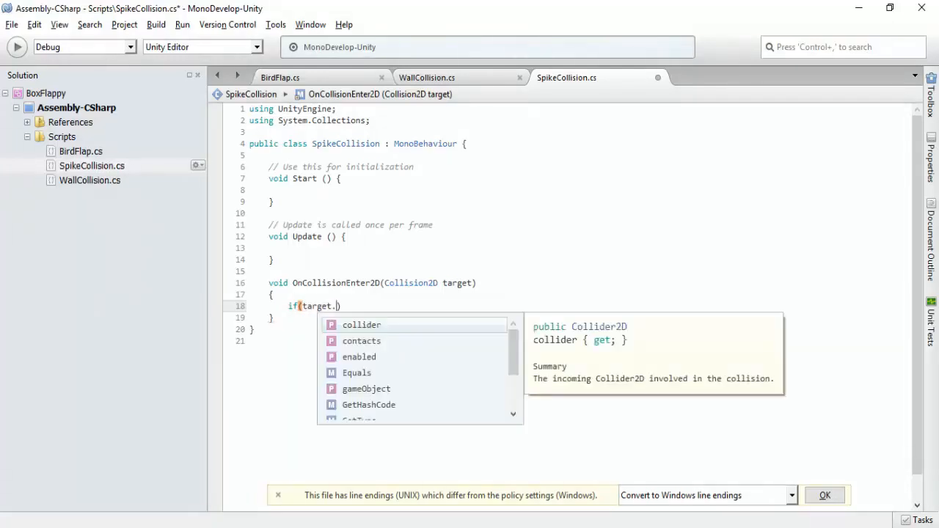
key(Return)
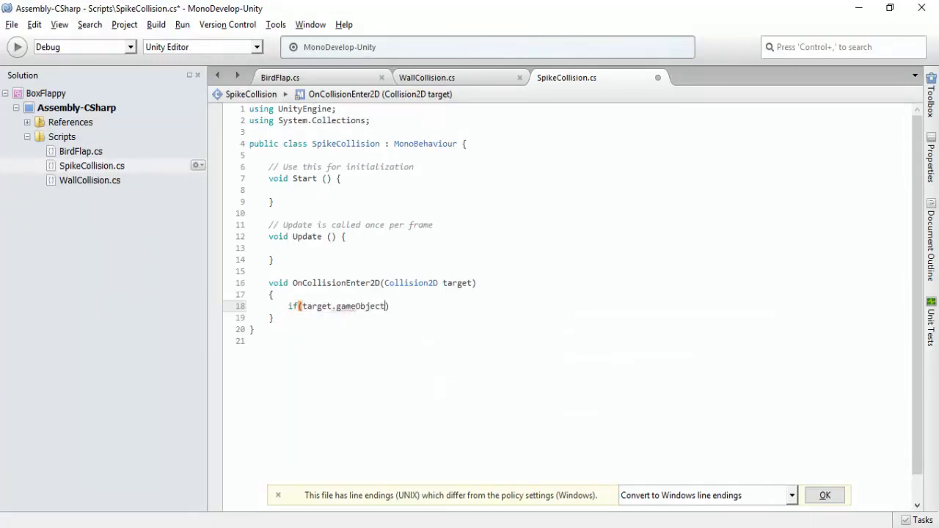
text(.tag)
key(Escape)
text(== "")
key(Left)
text(Bird)
key(Right)
Extend the if condition with && BirdFlap.birdScript.isAlive and give the statement an empty braced body.
text(&& Bir)
text(dFlap)
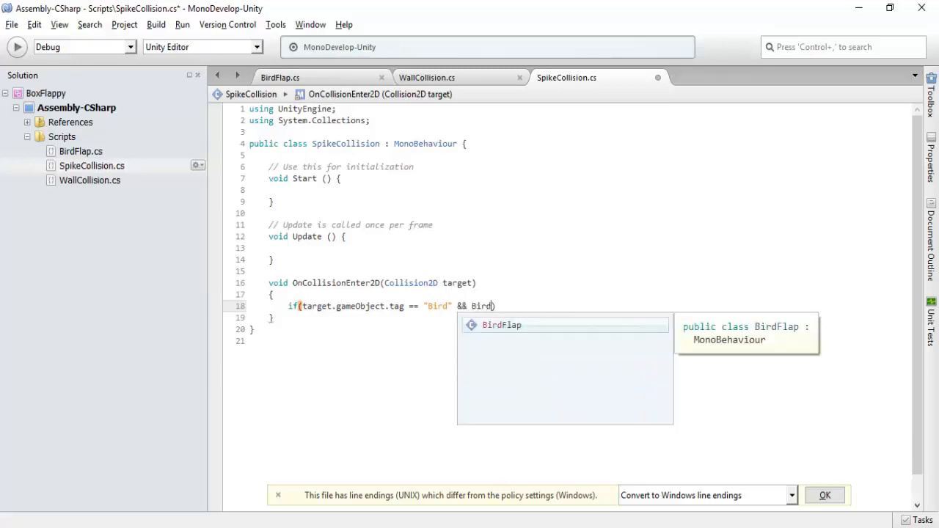
text(.birdScript)
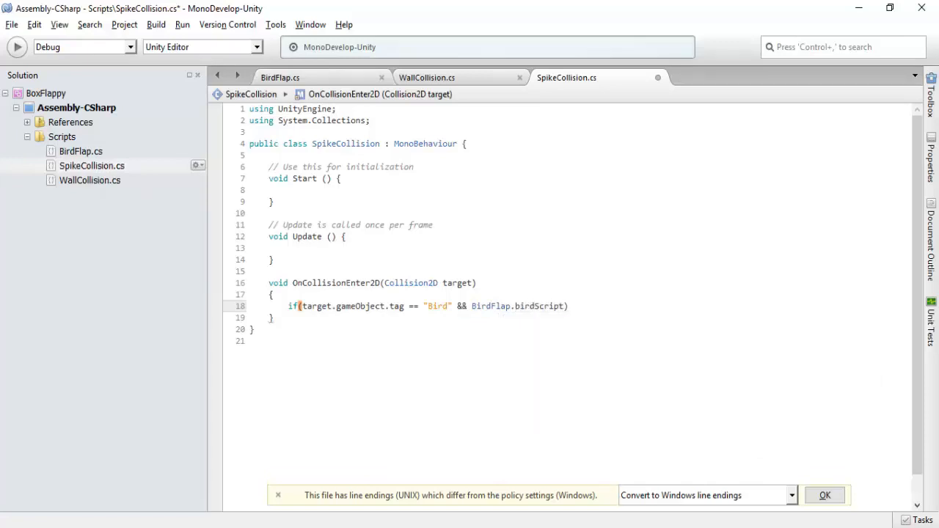
text(.isAlive))
key(Return)
text({)
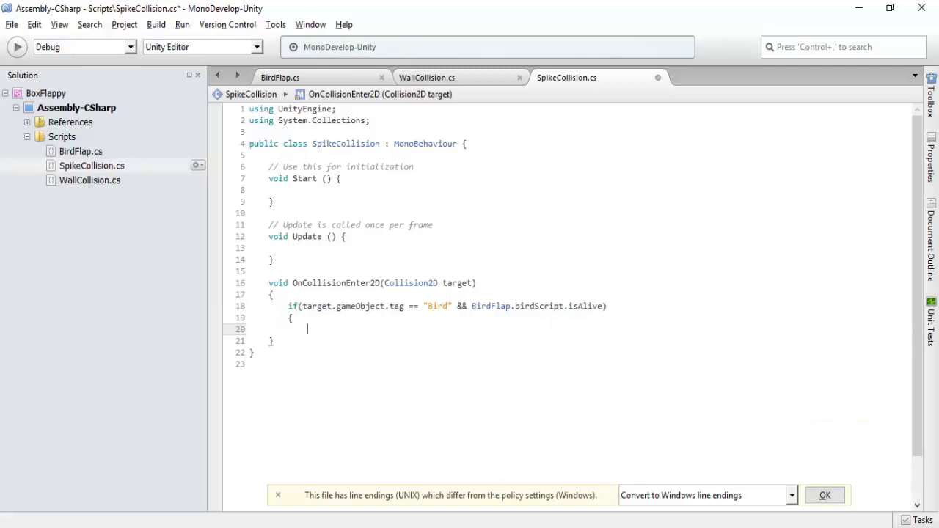
key(Return)
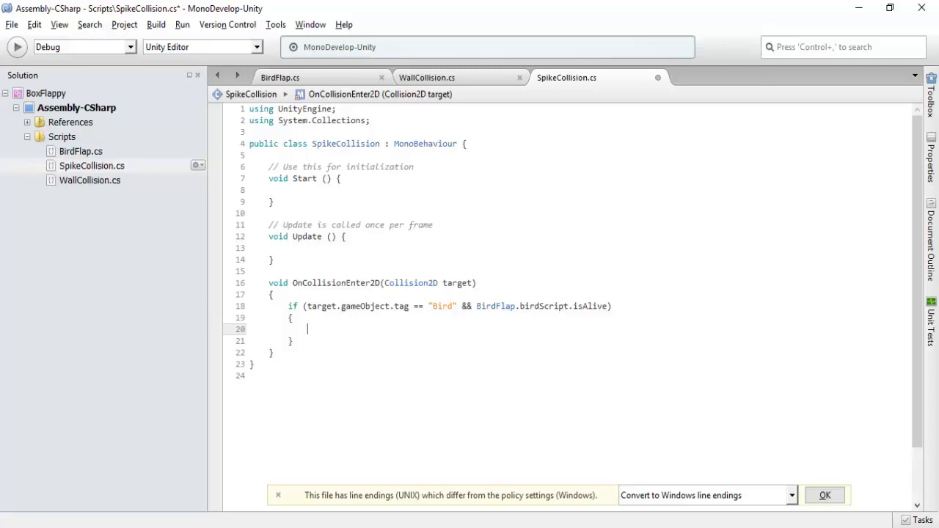
In the if body, add the statement BirdFlap.birdScript.isAlive = false;.
click(458, 285)
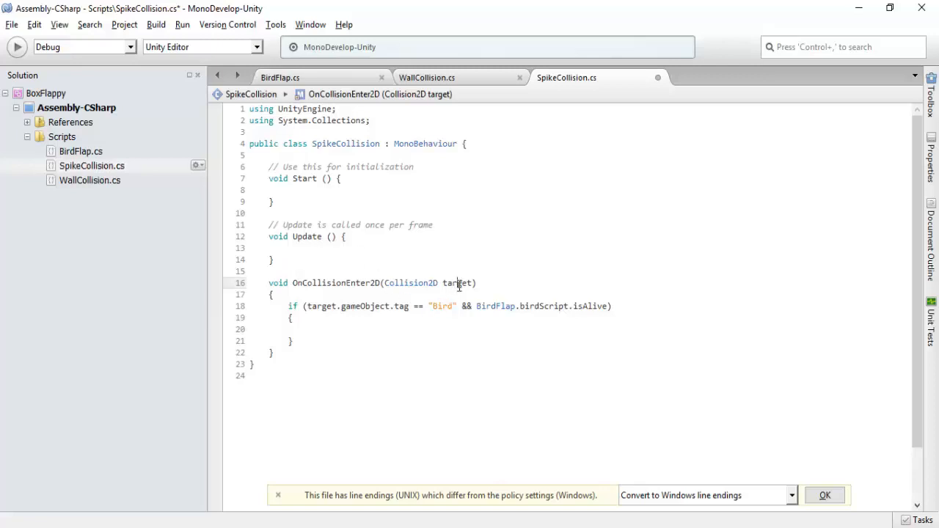
click(350, 284)
click(332, 330)
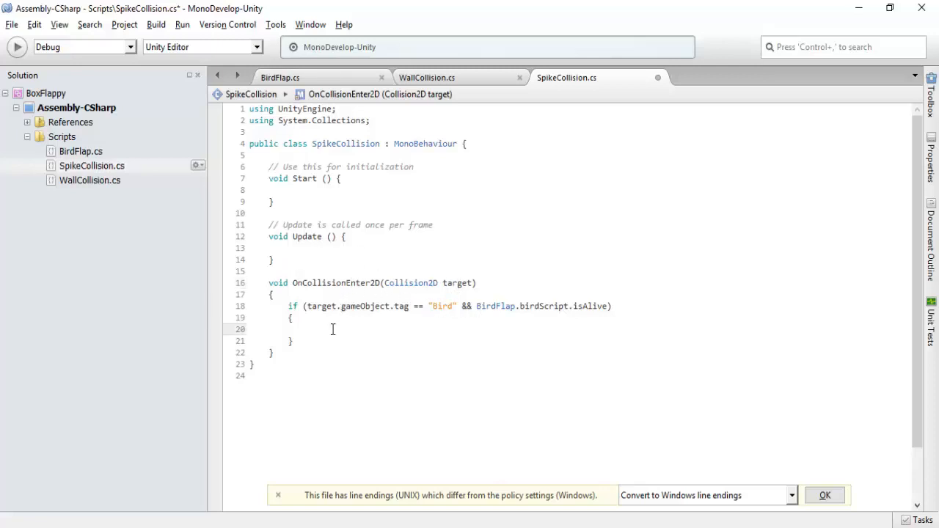
text(BirdFl)
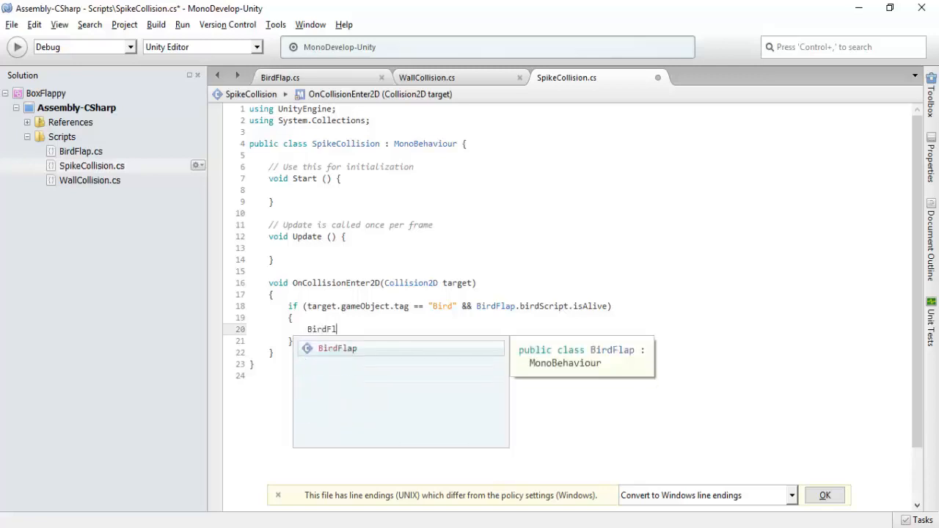
text(ap.birdScript)
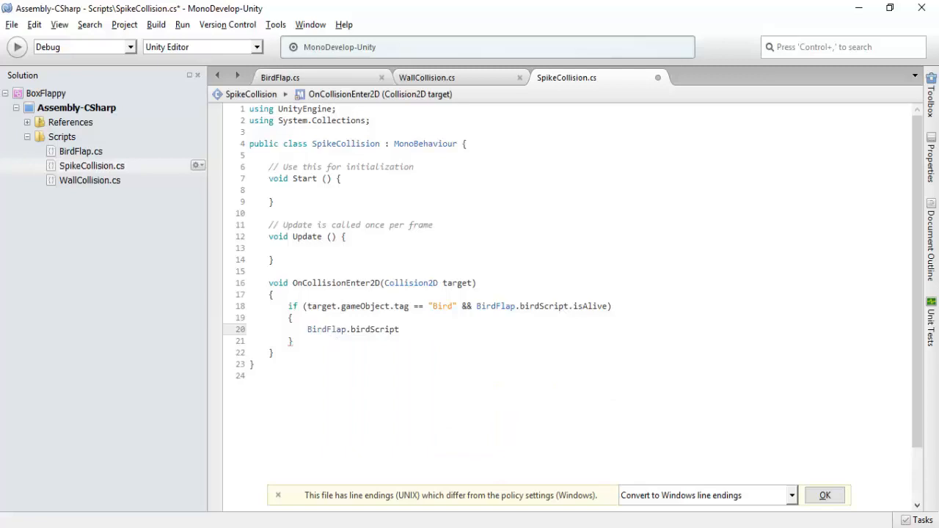
text(.isAlive = false)
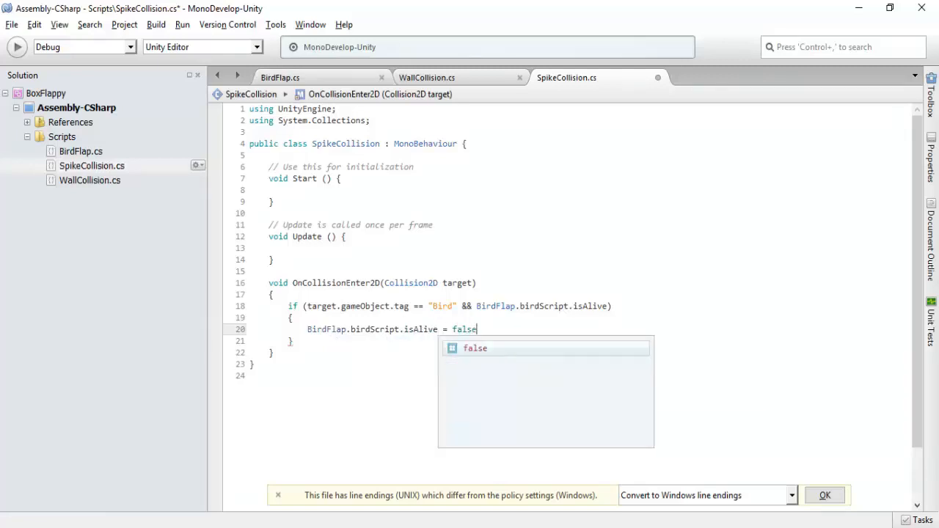
key(Escape)
text(;)
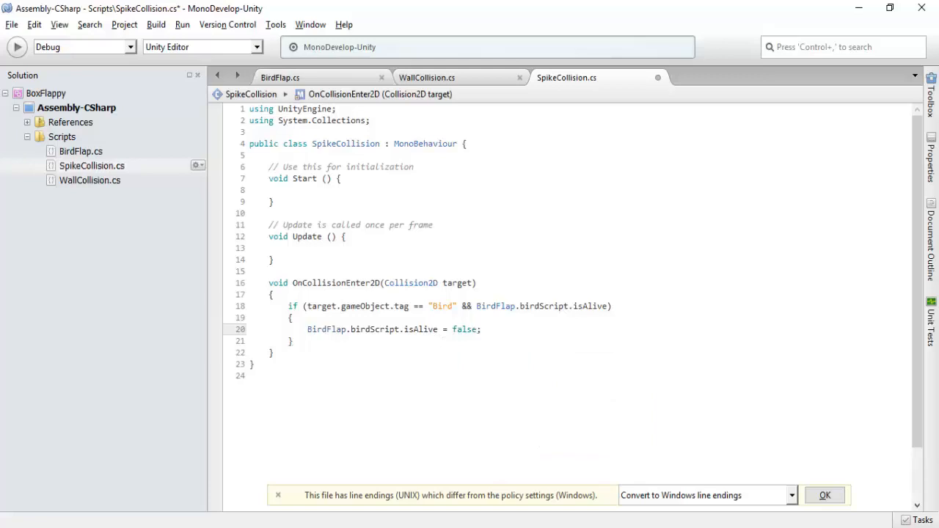
Below the isAlive assignment, add BirdFlap.birdScript.birdAnimation.SetTrigger ("Die"); and save the script.
key(Return)
key(Return)
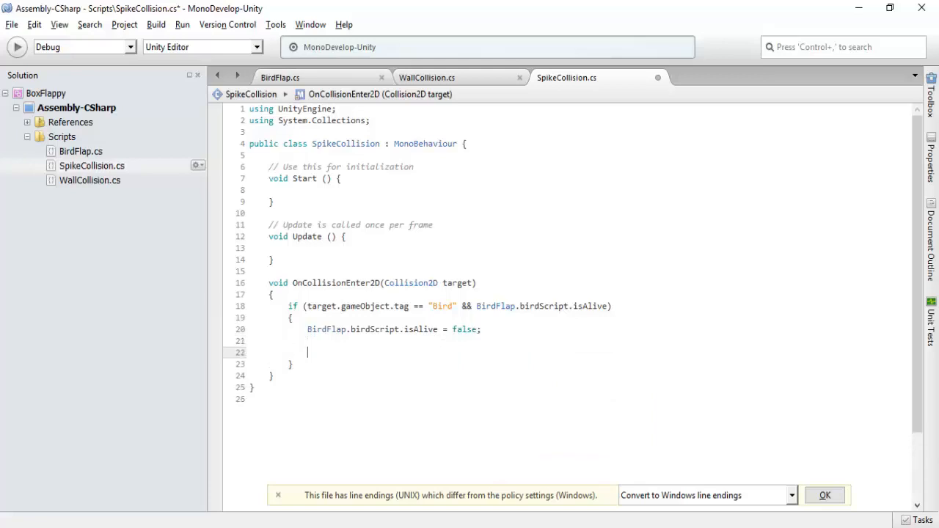
text(Bird)
key(Return)
text(.bird)
key(Return)
text(.)
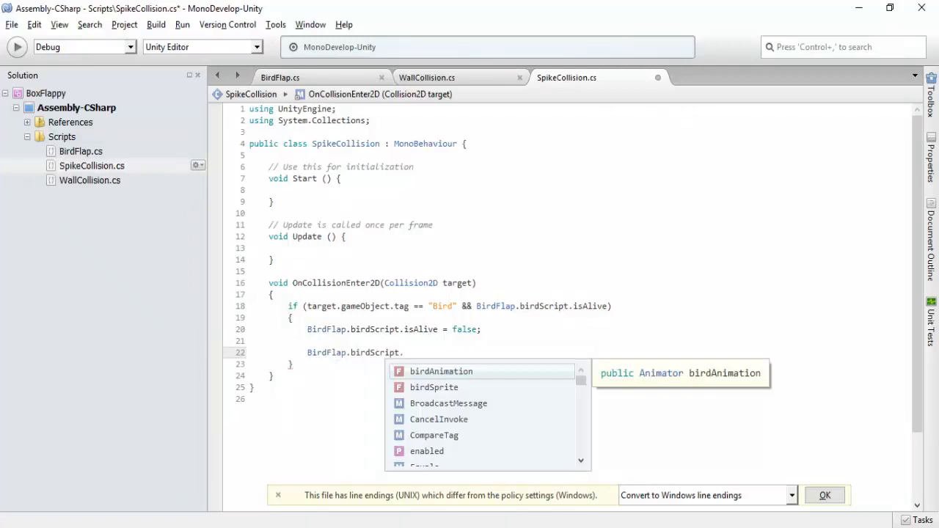
key(Return)
text(.Set)
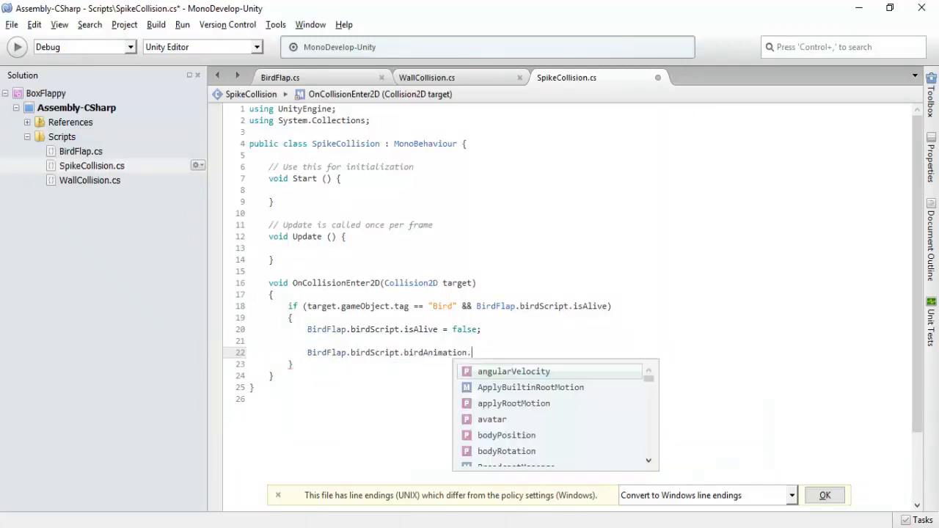
text(Tr)
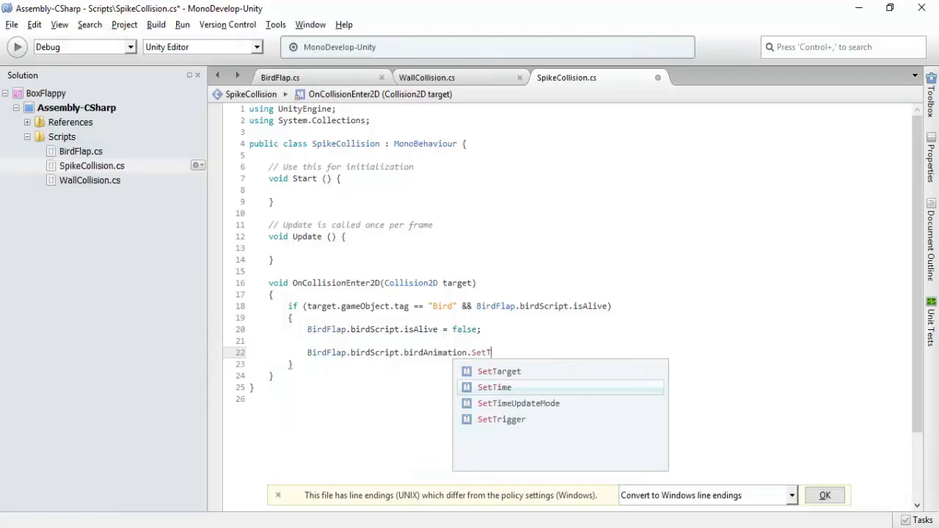
key(Return)
text(();)
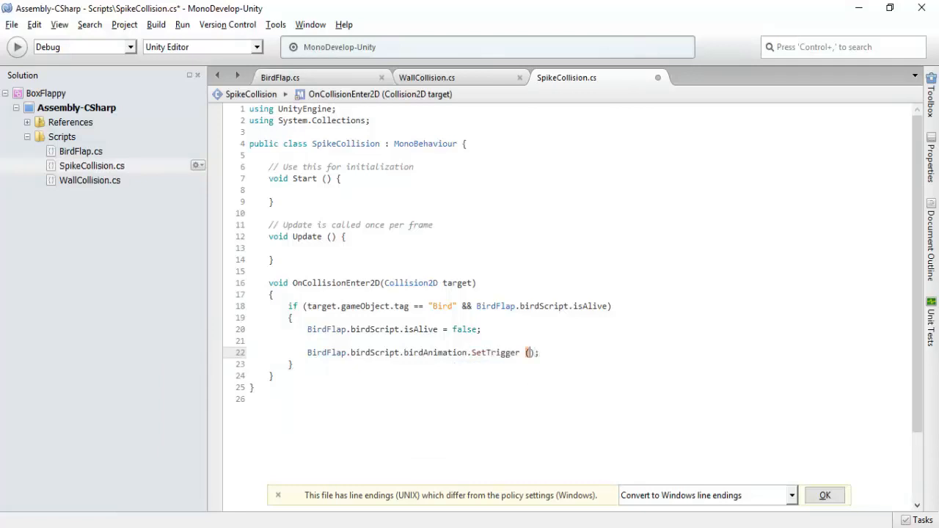
key(Left)
text("Die)
key(ctrl+s)
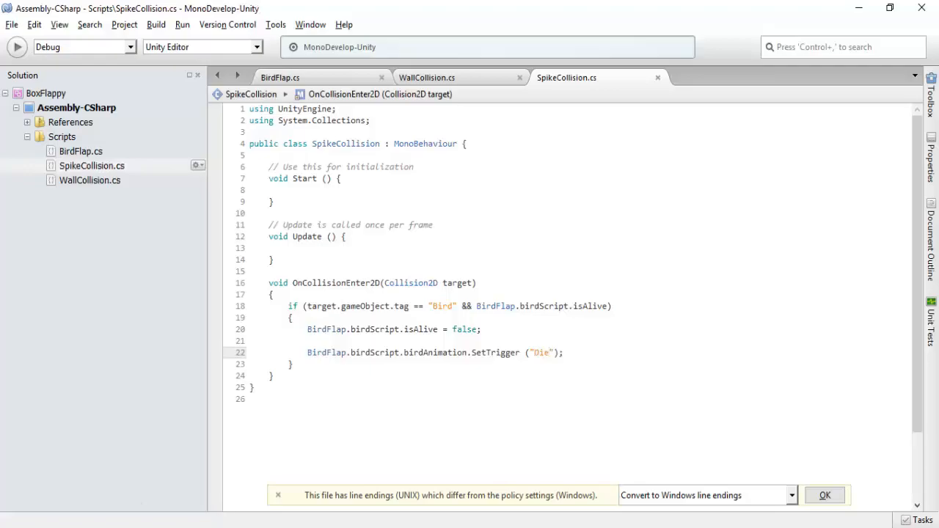
Switch to Unity to check the Die trigger's name in the Animator parameters, and return to the script in MonoDevelop.
click(219, 527)
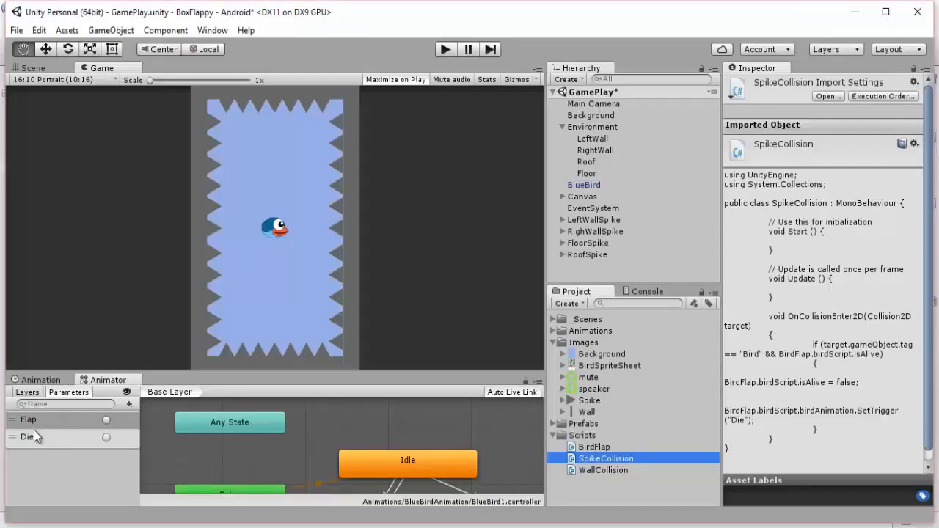
click(212, 526)
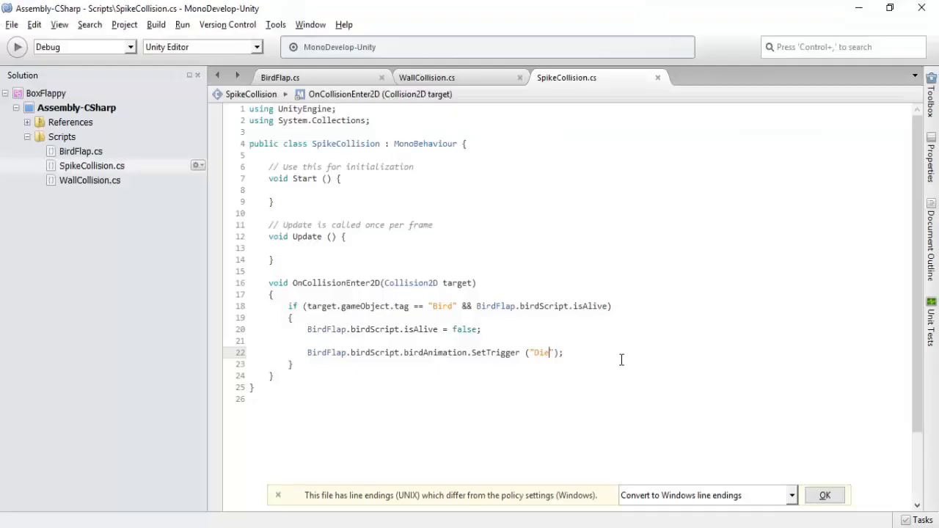
click(594, 354)
Switch to Unity and play-test the bird against the spikes twice, turning off Maximize on Play before the second run.
click(198, 525)
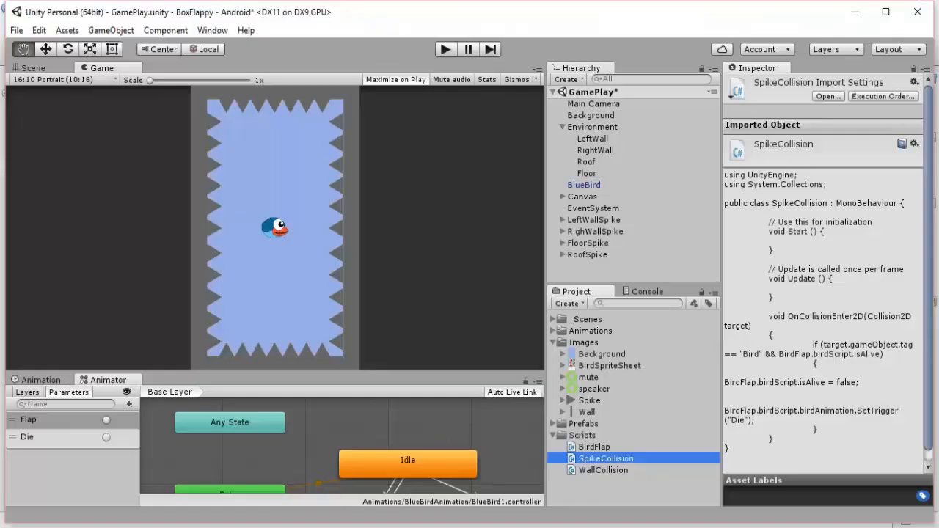
click(445, 49)
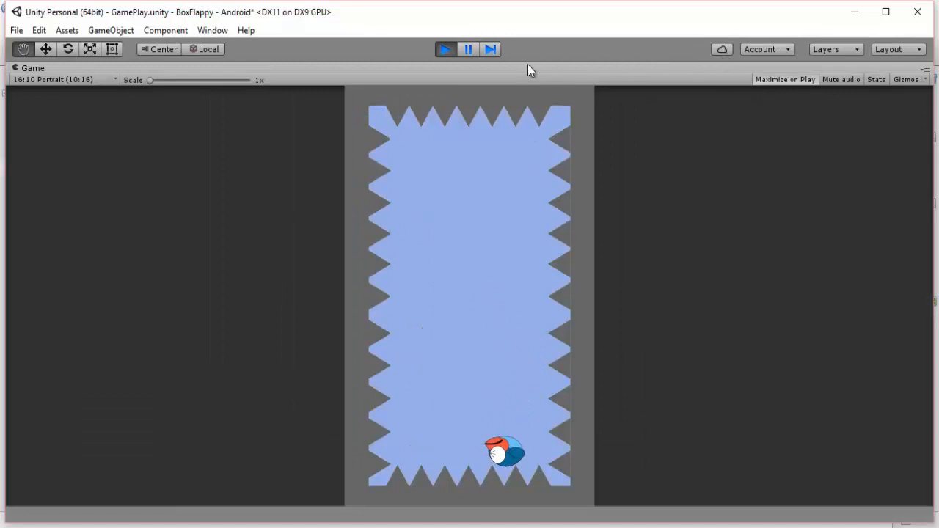
click(443, 49)
click(442, 53)
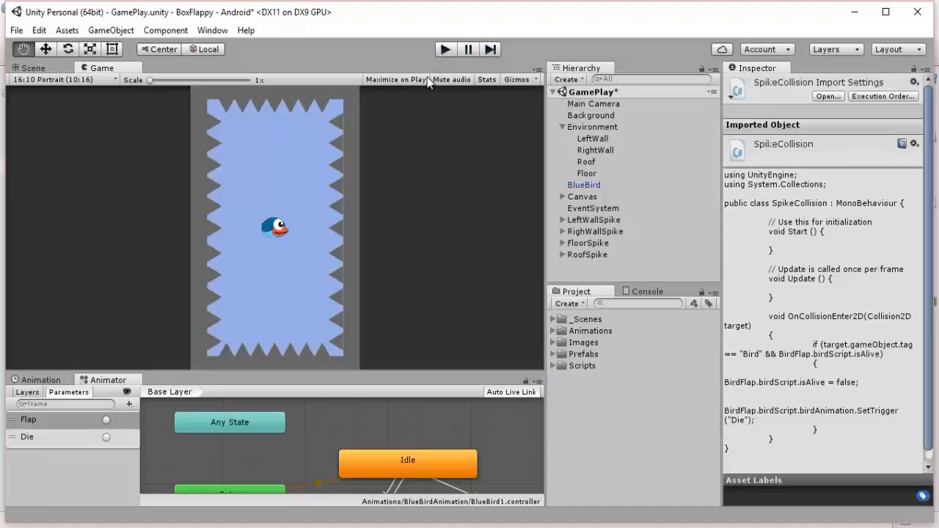
click(446, 49)
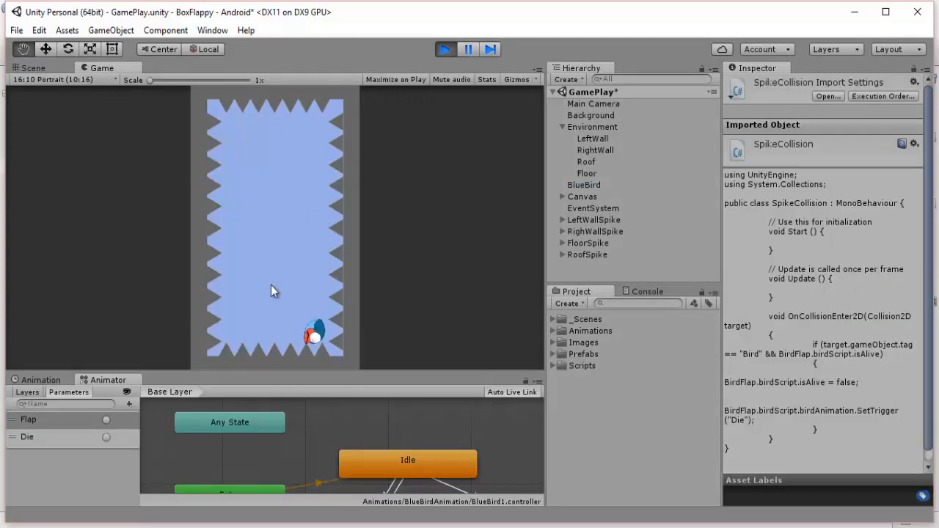
click(445, 50)
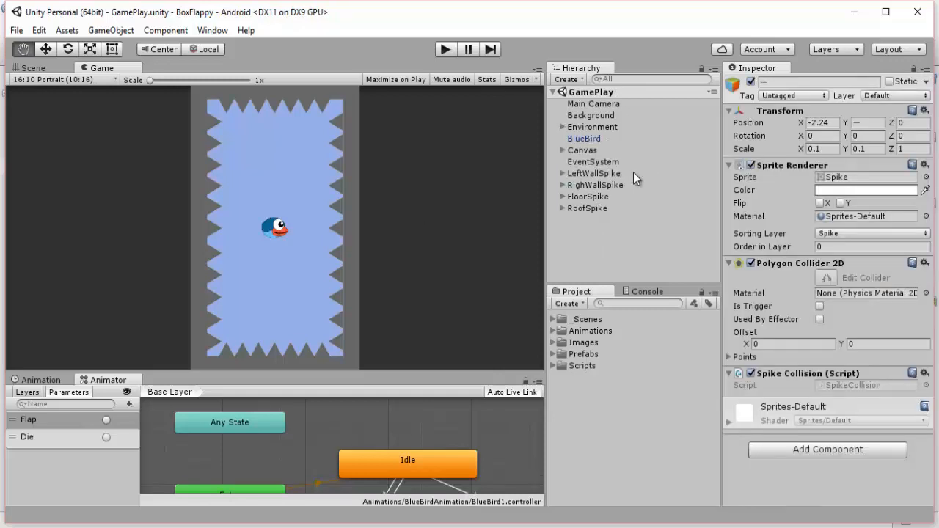
Select Spike through Spike (10) under LeftWallSpike and check their Spike Collision script component.
click(562, 173)
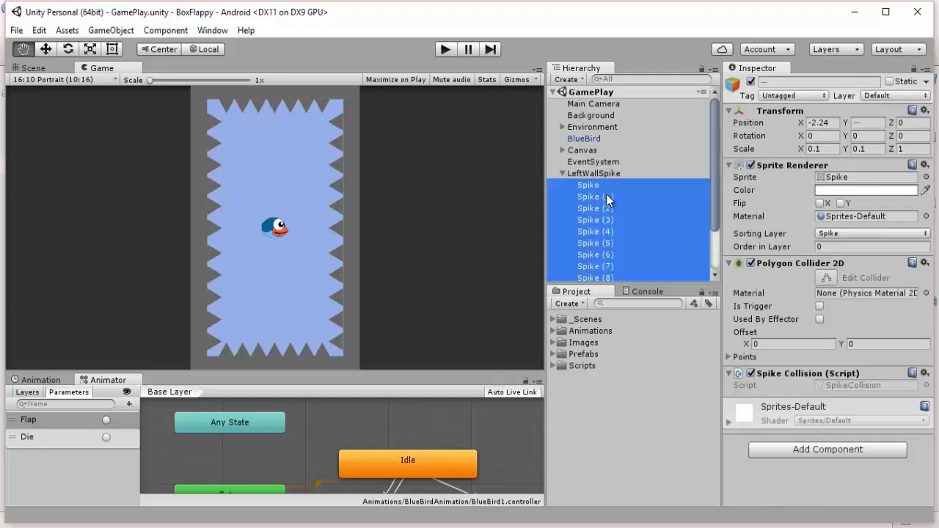
scroll(638, 176, down, 3)
click(606, 126)
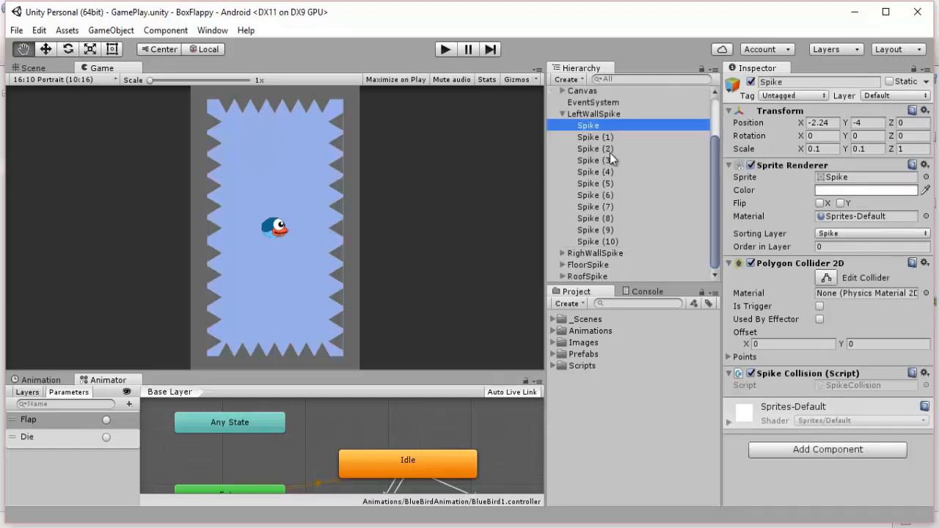
click(611, 242)
click(600, 128)
shift+click(603, 245)
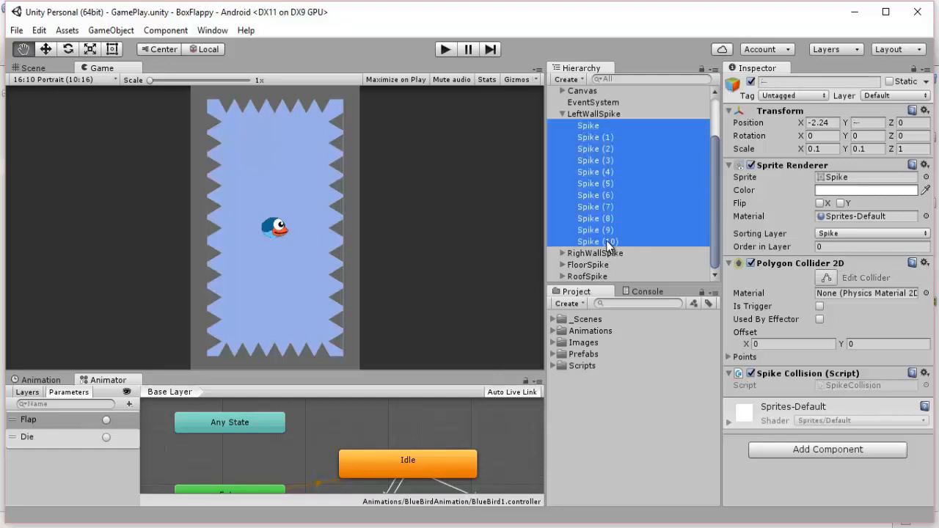
Deactivate the selected left-wall spikes and Spike through Spike (10) under RighWallSpike, and save the GamePlay scene.
click(750, 82)
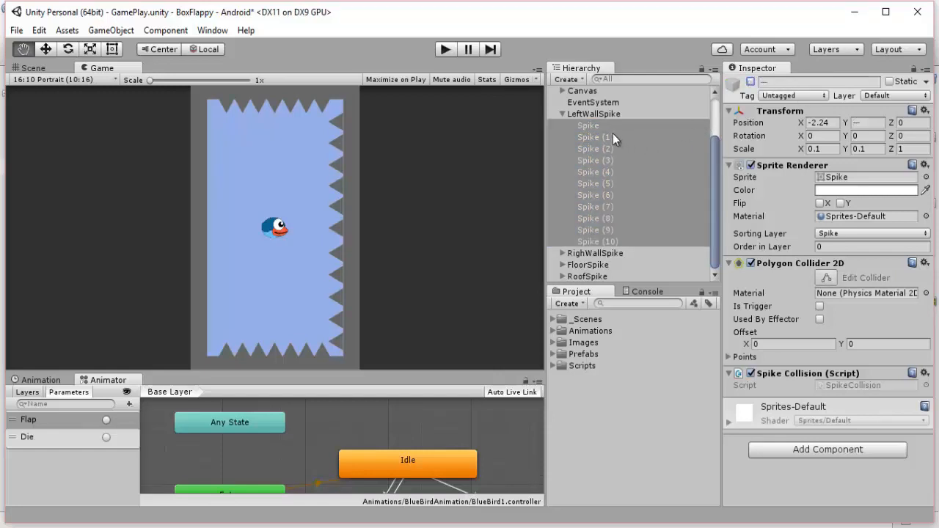
click(564, 114)
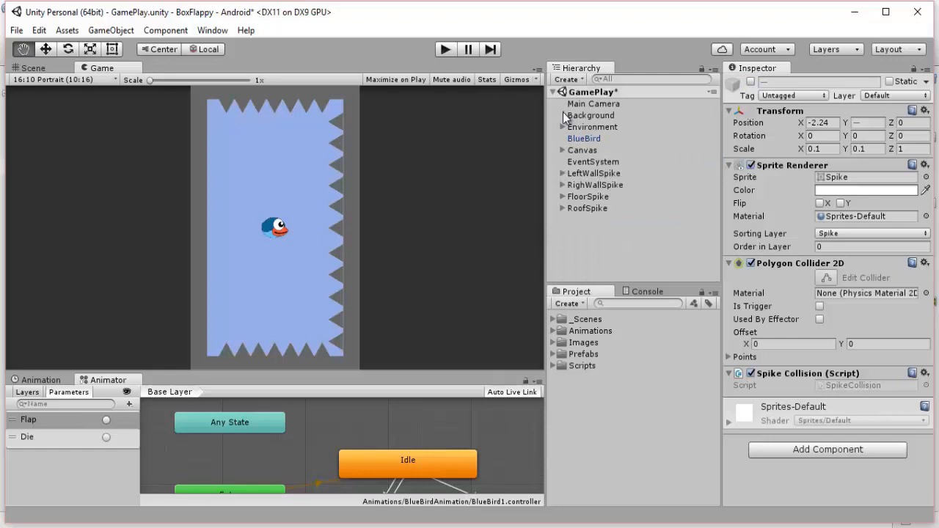
click(563, 185)
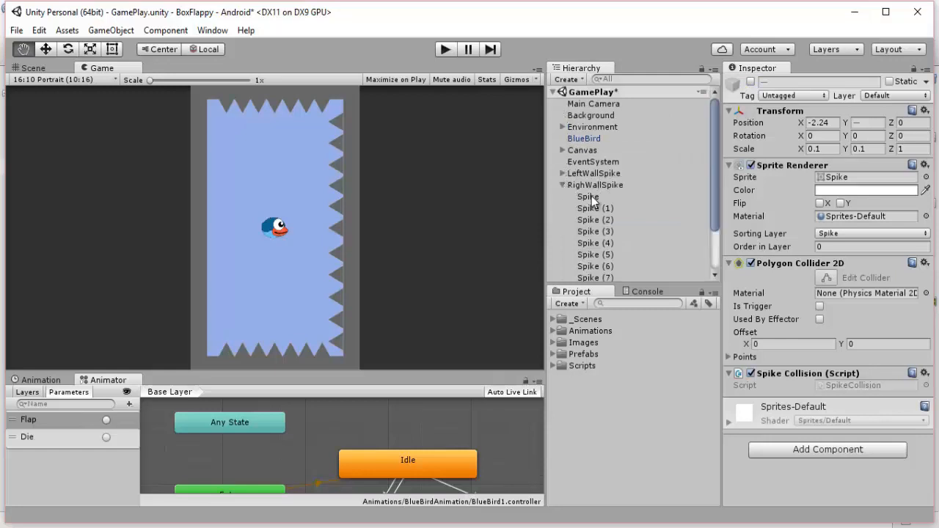
click(591, 198)
scroll(637, 192, down, 4)
shift+click(609, 253)
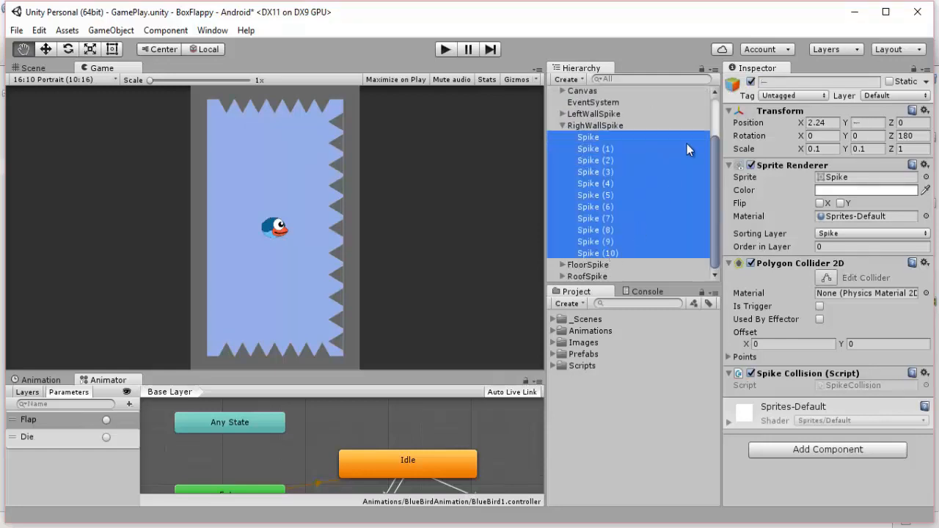
click(751, 82)
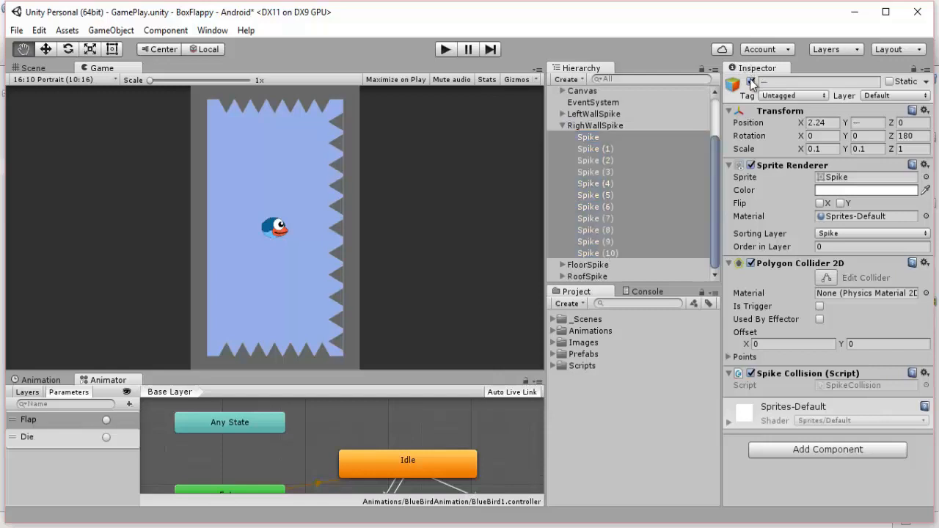
click(564, 127)
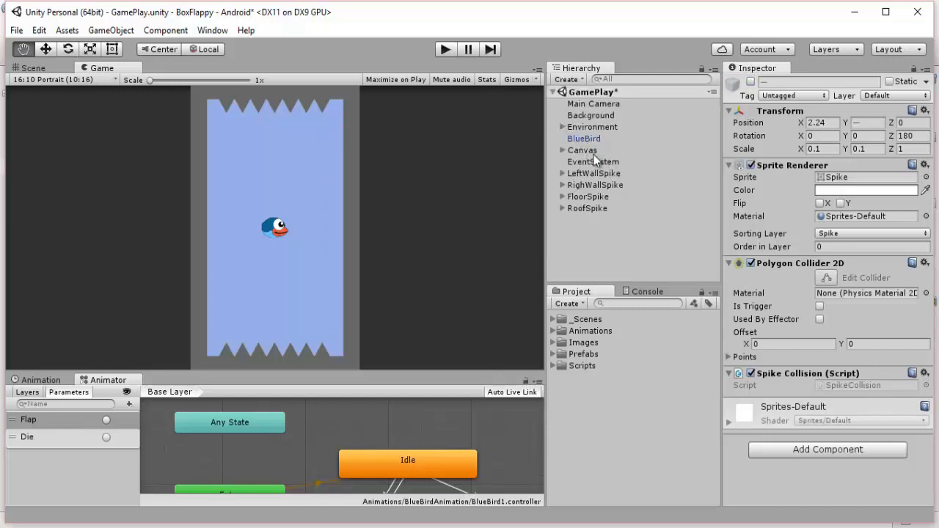
key(ctrl+s)
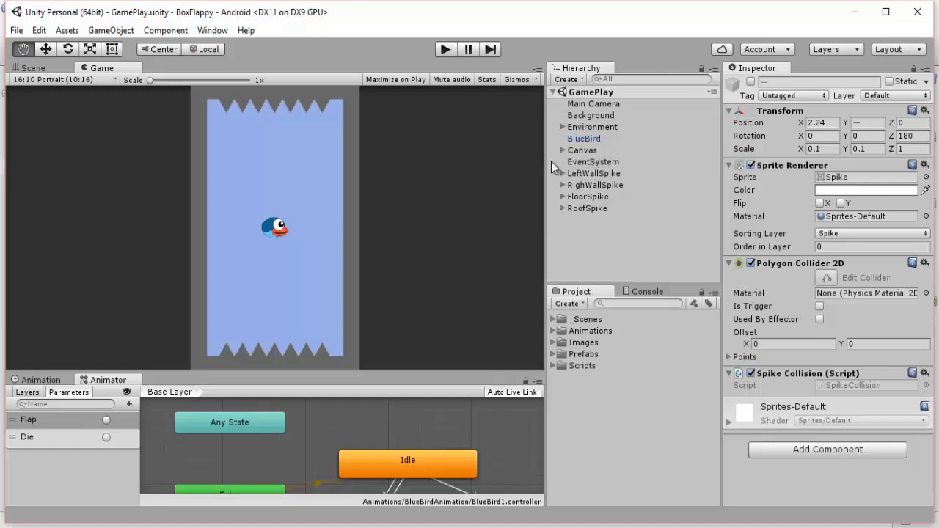